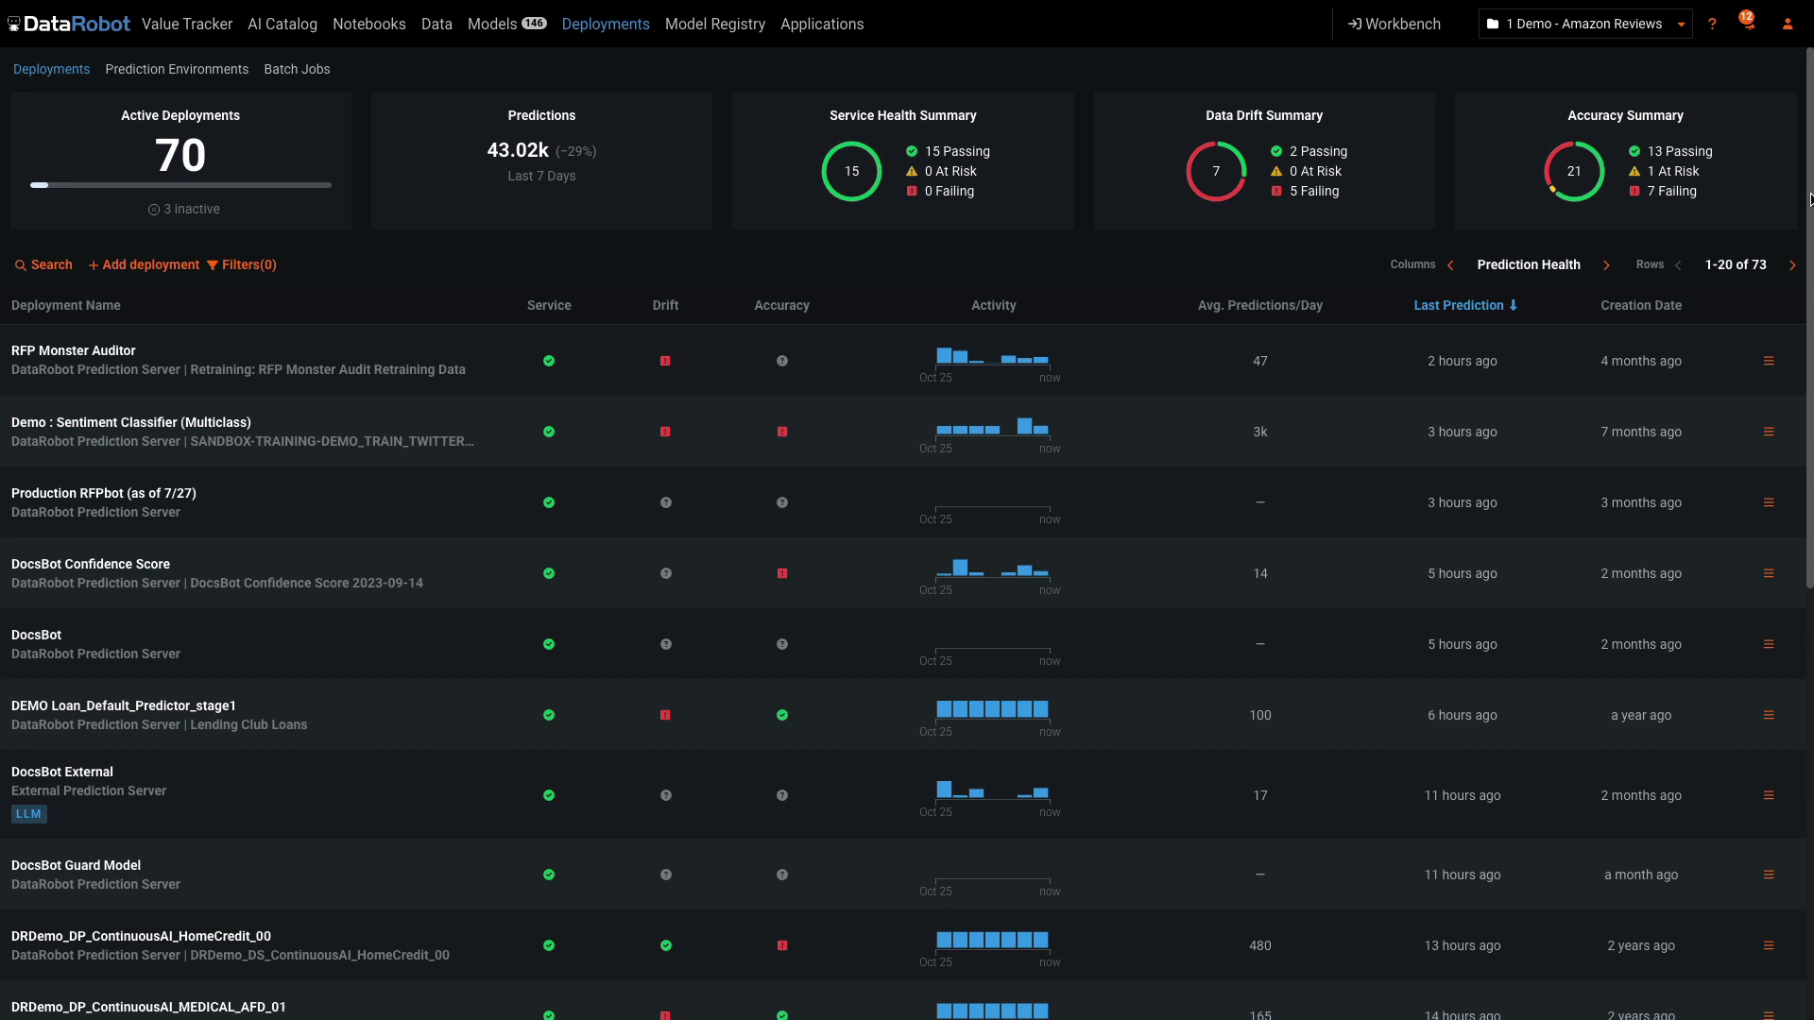
Look over the deployment filters and close them without applying any
{"action": "mouse_move", "coordinate": [1808, 198]}
{"action": "left_mouse_down"}
{"action": "mouse_move", "coordinate": [1785, 446]}
{"action": "mouse_move", "coordinate": [1805, 647]}
{"action": "mouse_move", "coordinate": [1804, 199]}
{"action": "left_mouse_up"}
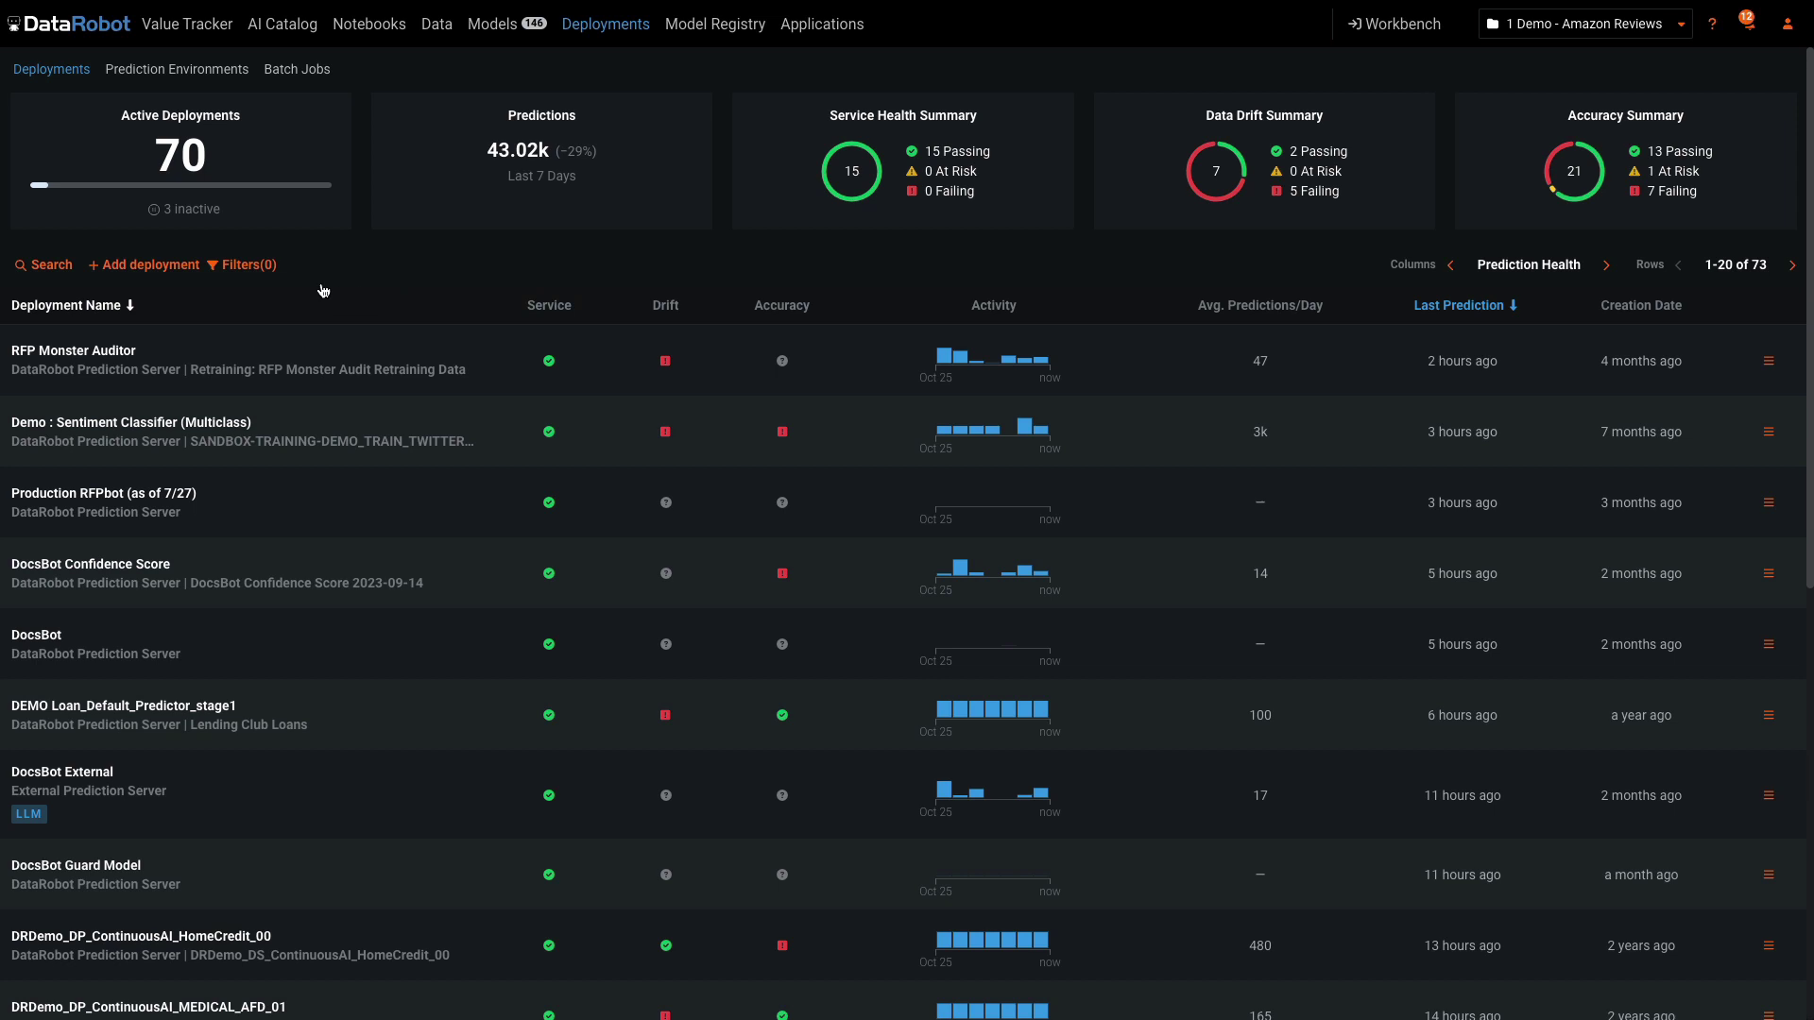
{"action": "left_click", "coordinate": [246, 266]}
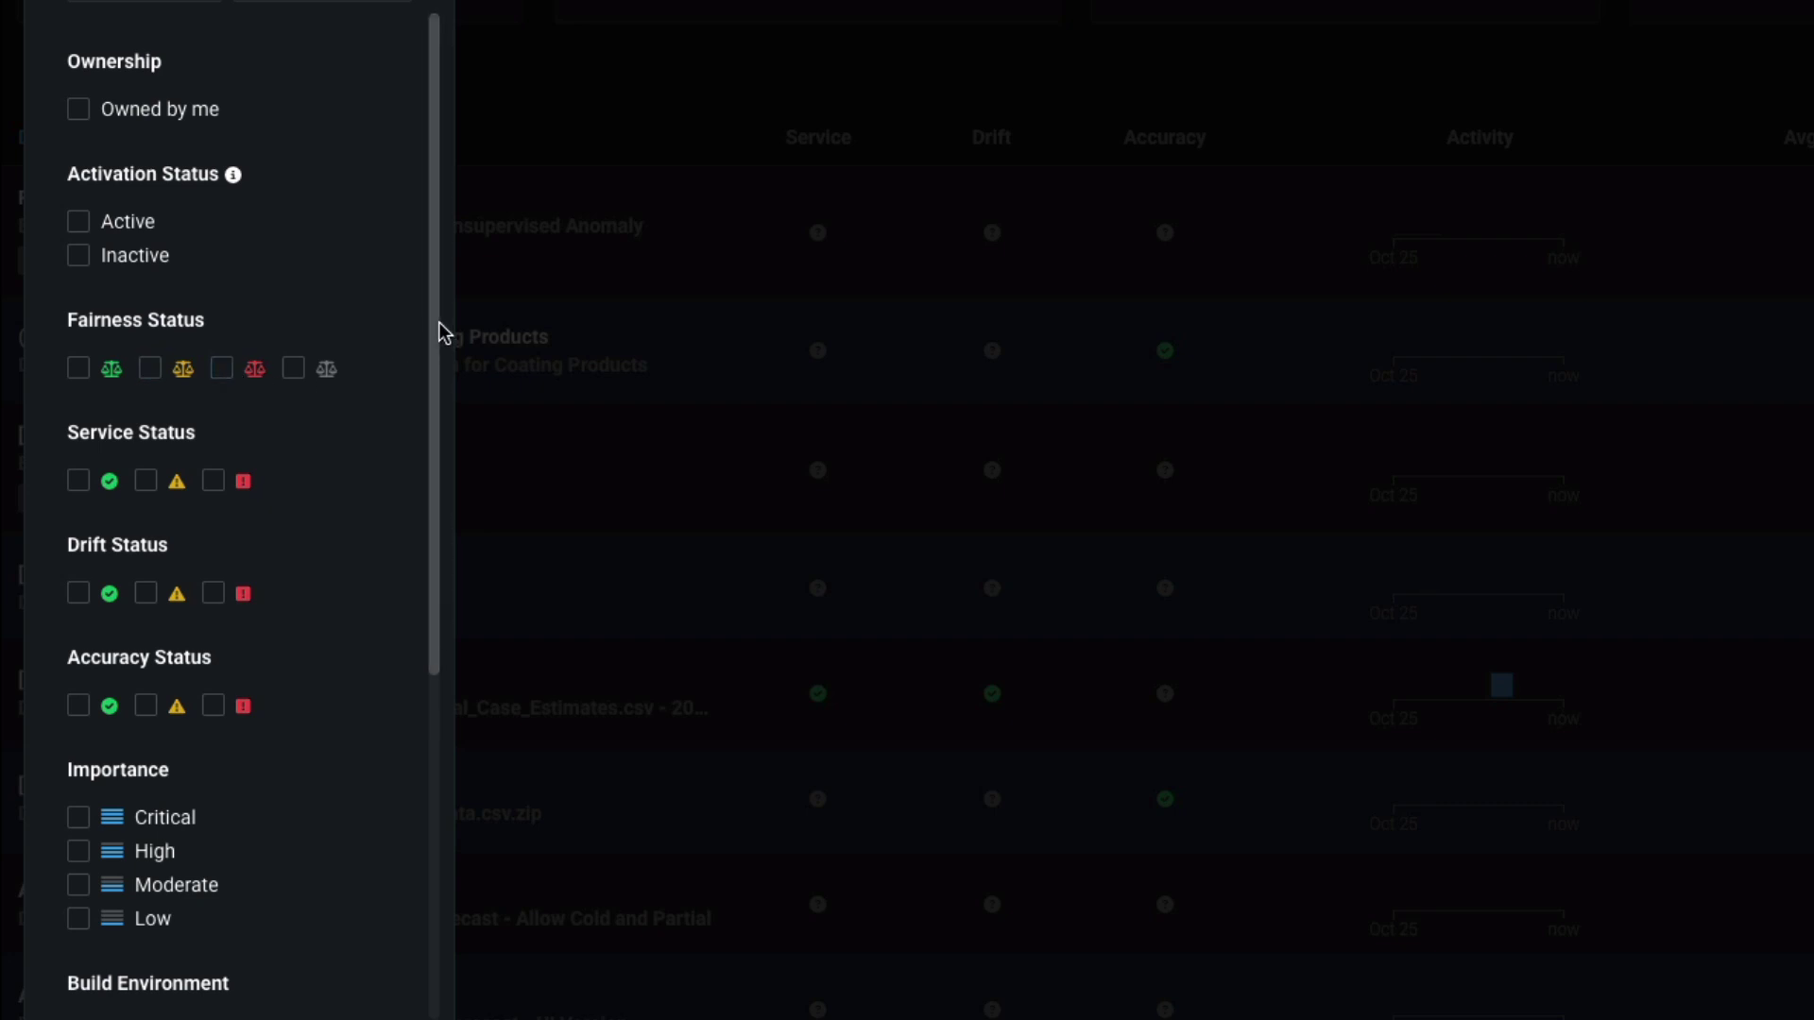
{"action": "left_click_drag", "start_coordinate": [433, 327], "coordinate": [473, 672]}
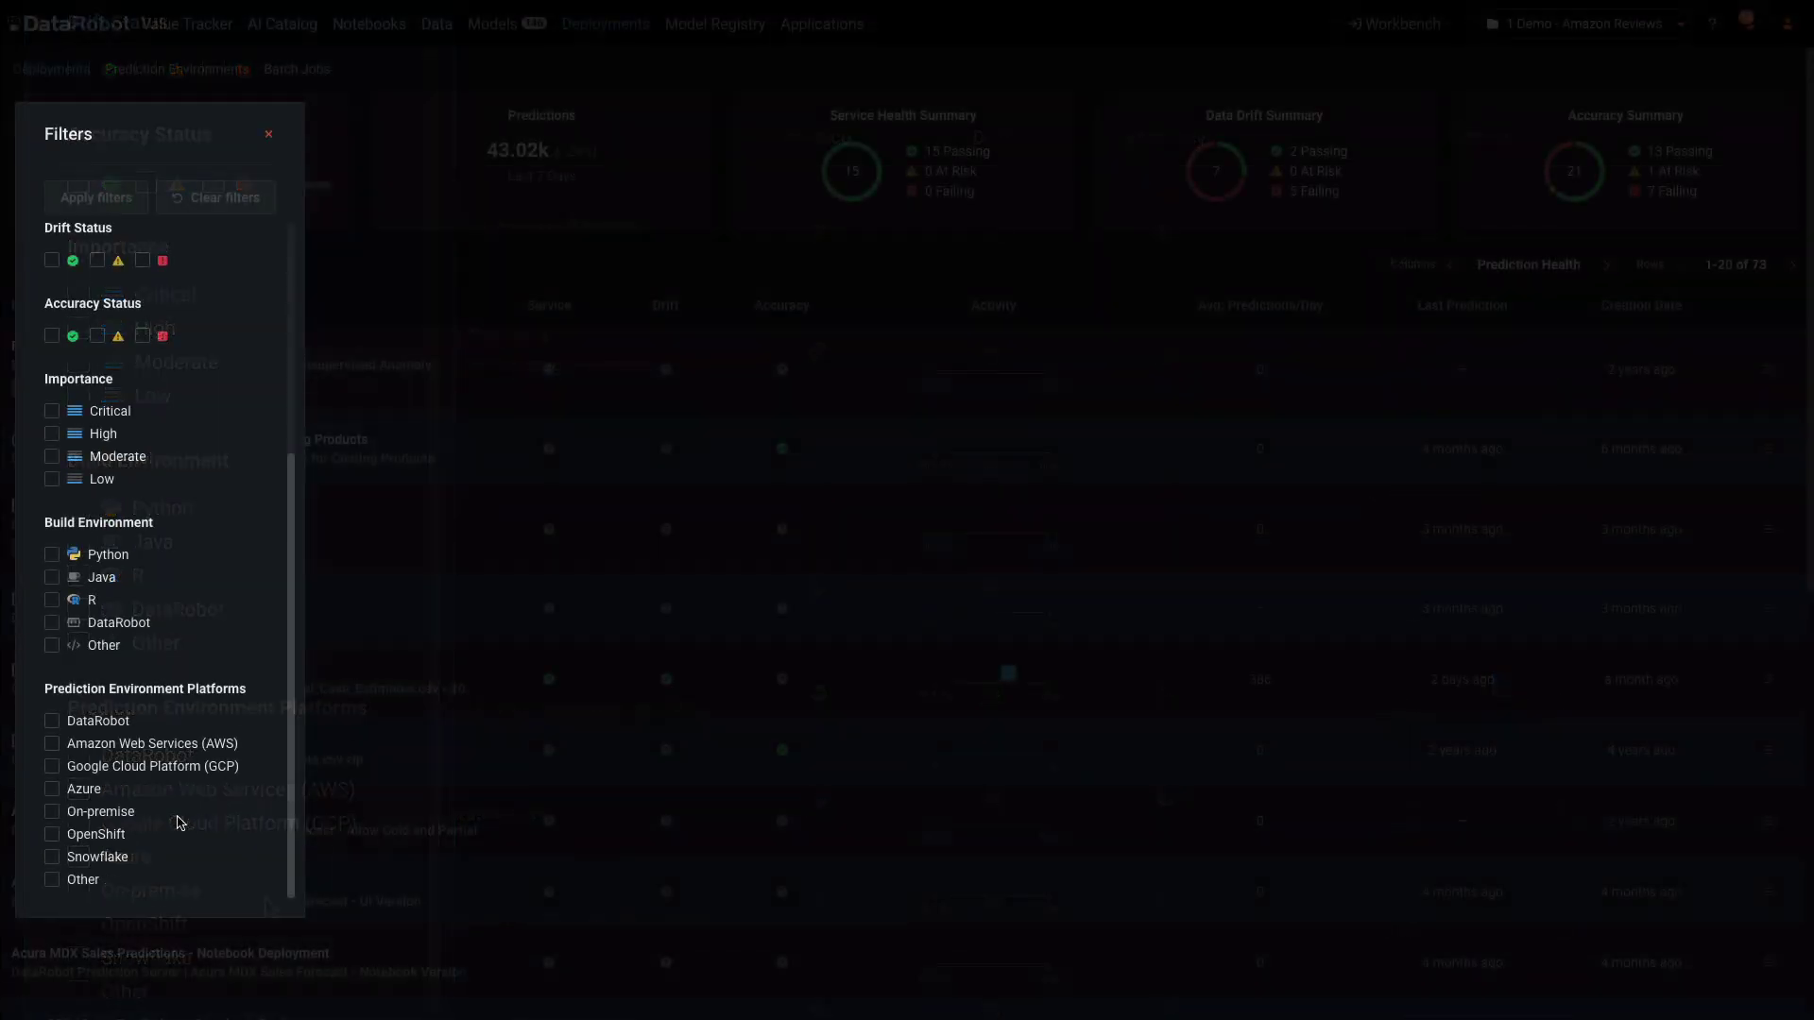
{"action": "left_click", "coordinate": [268, 133]}
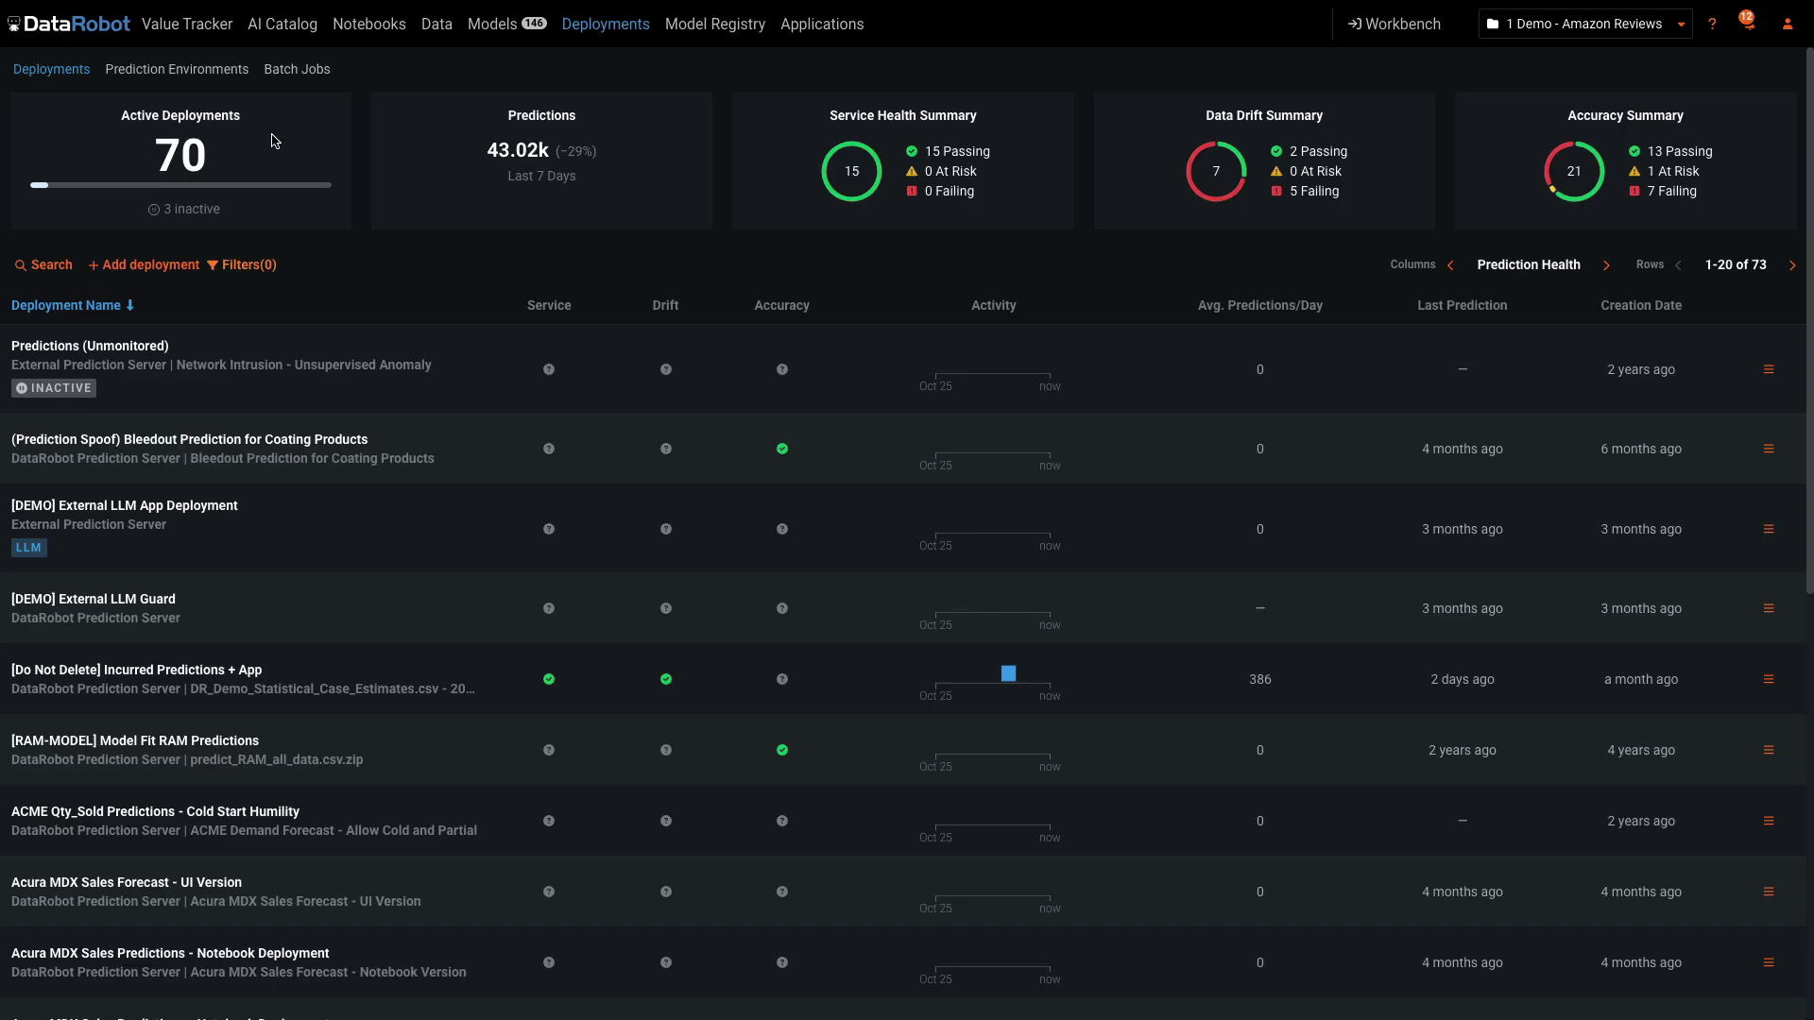
Sort deployments newest-first by Creation Date and switch the columns to Governance
{"action": "left_click", "coordinate": [1239, 307]}
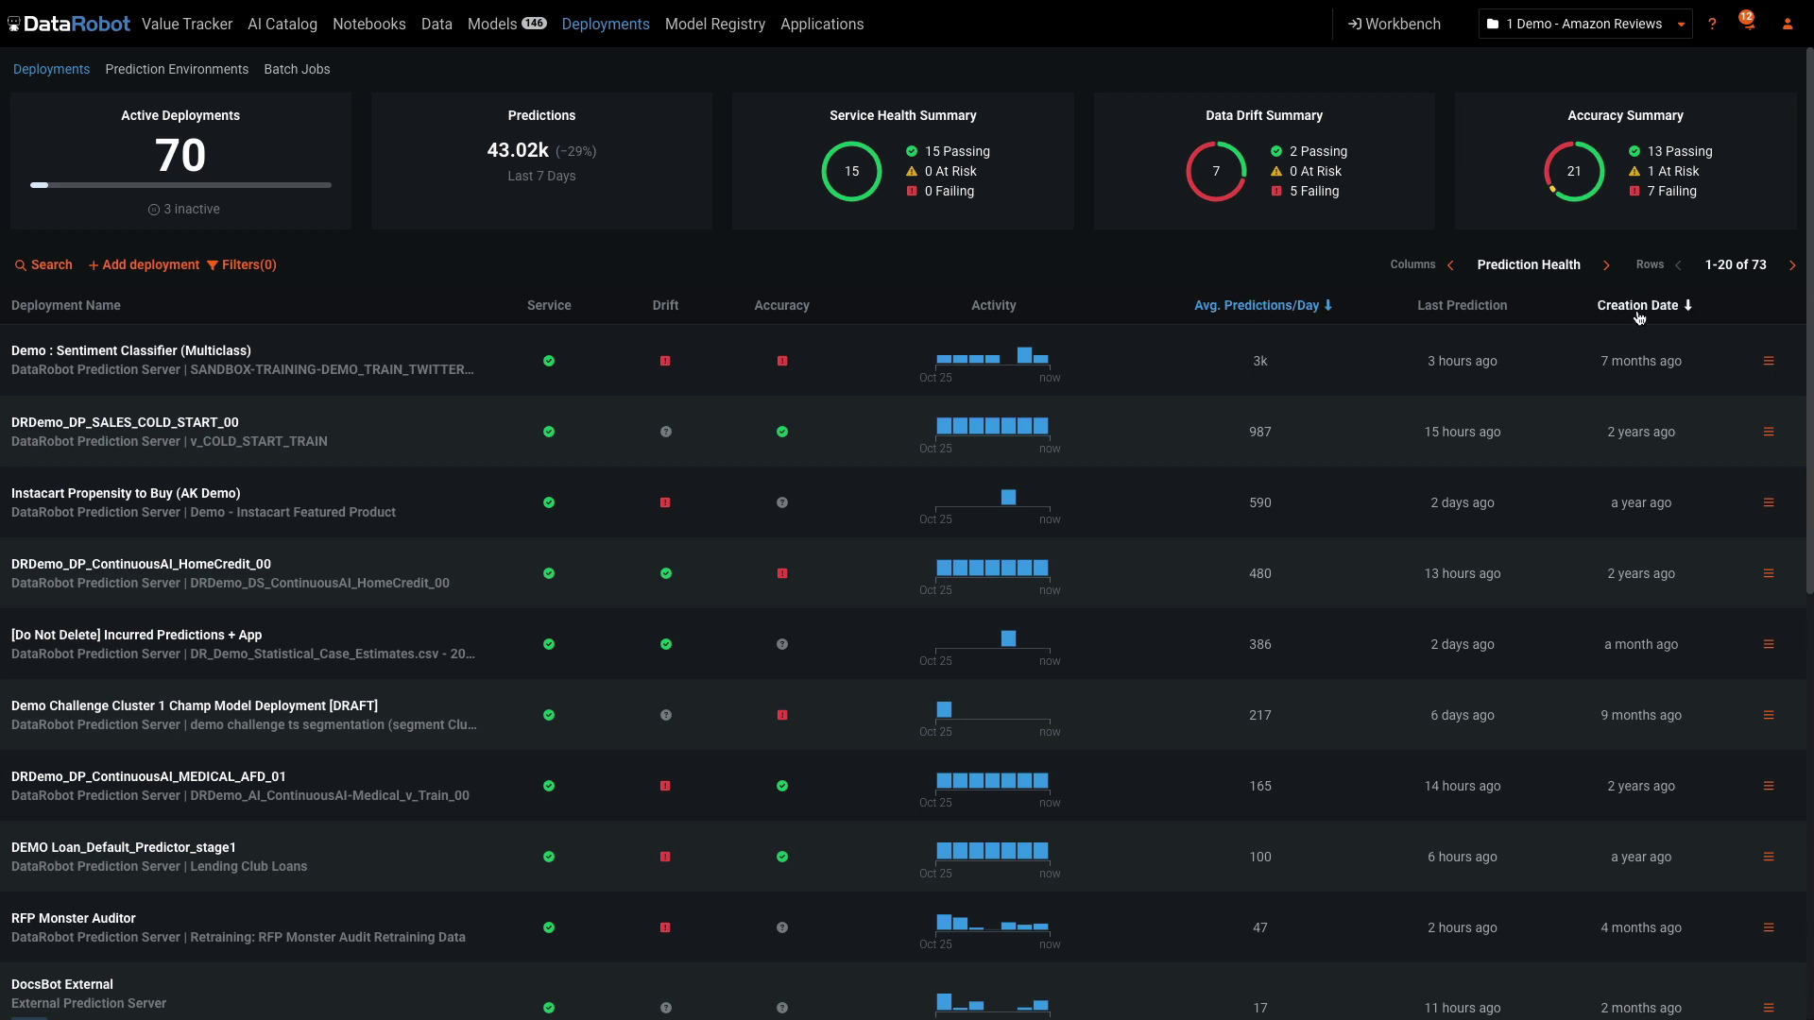
{"action": "left_click", "coordinate": [1637, 310]}
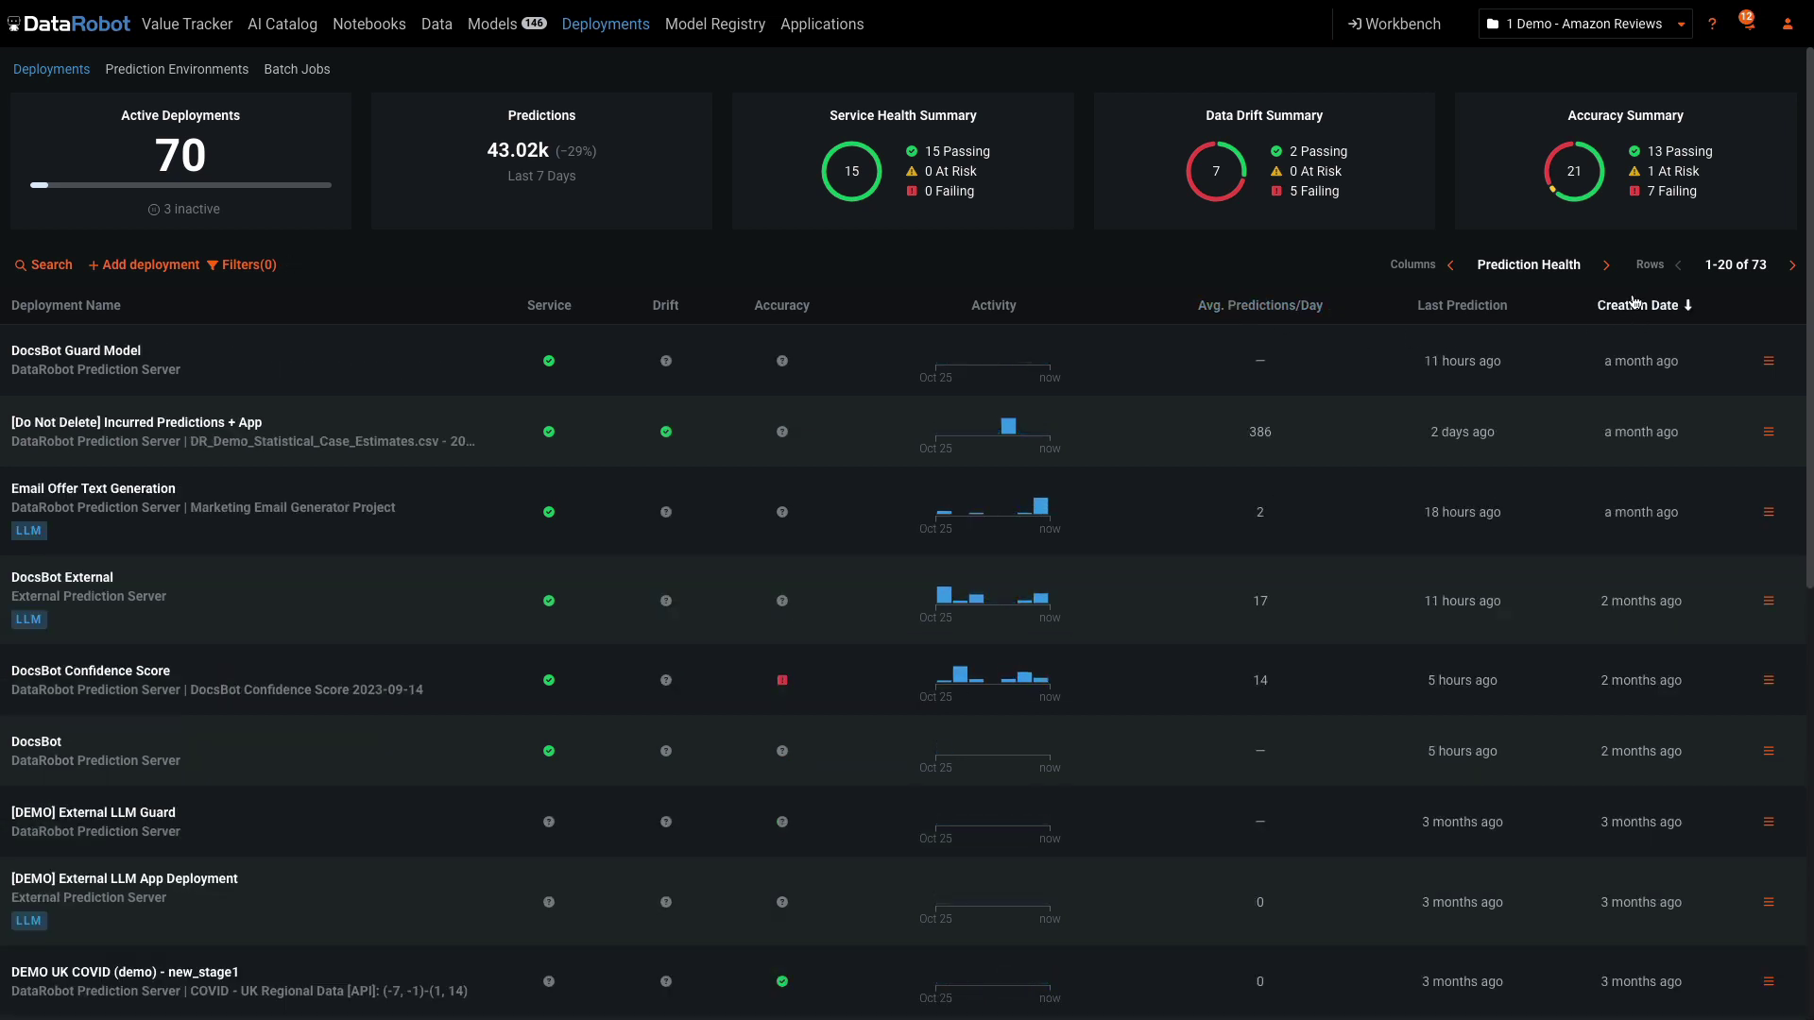
{"action": "left_click", "coordinate": [1606, 265]}
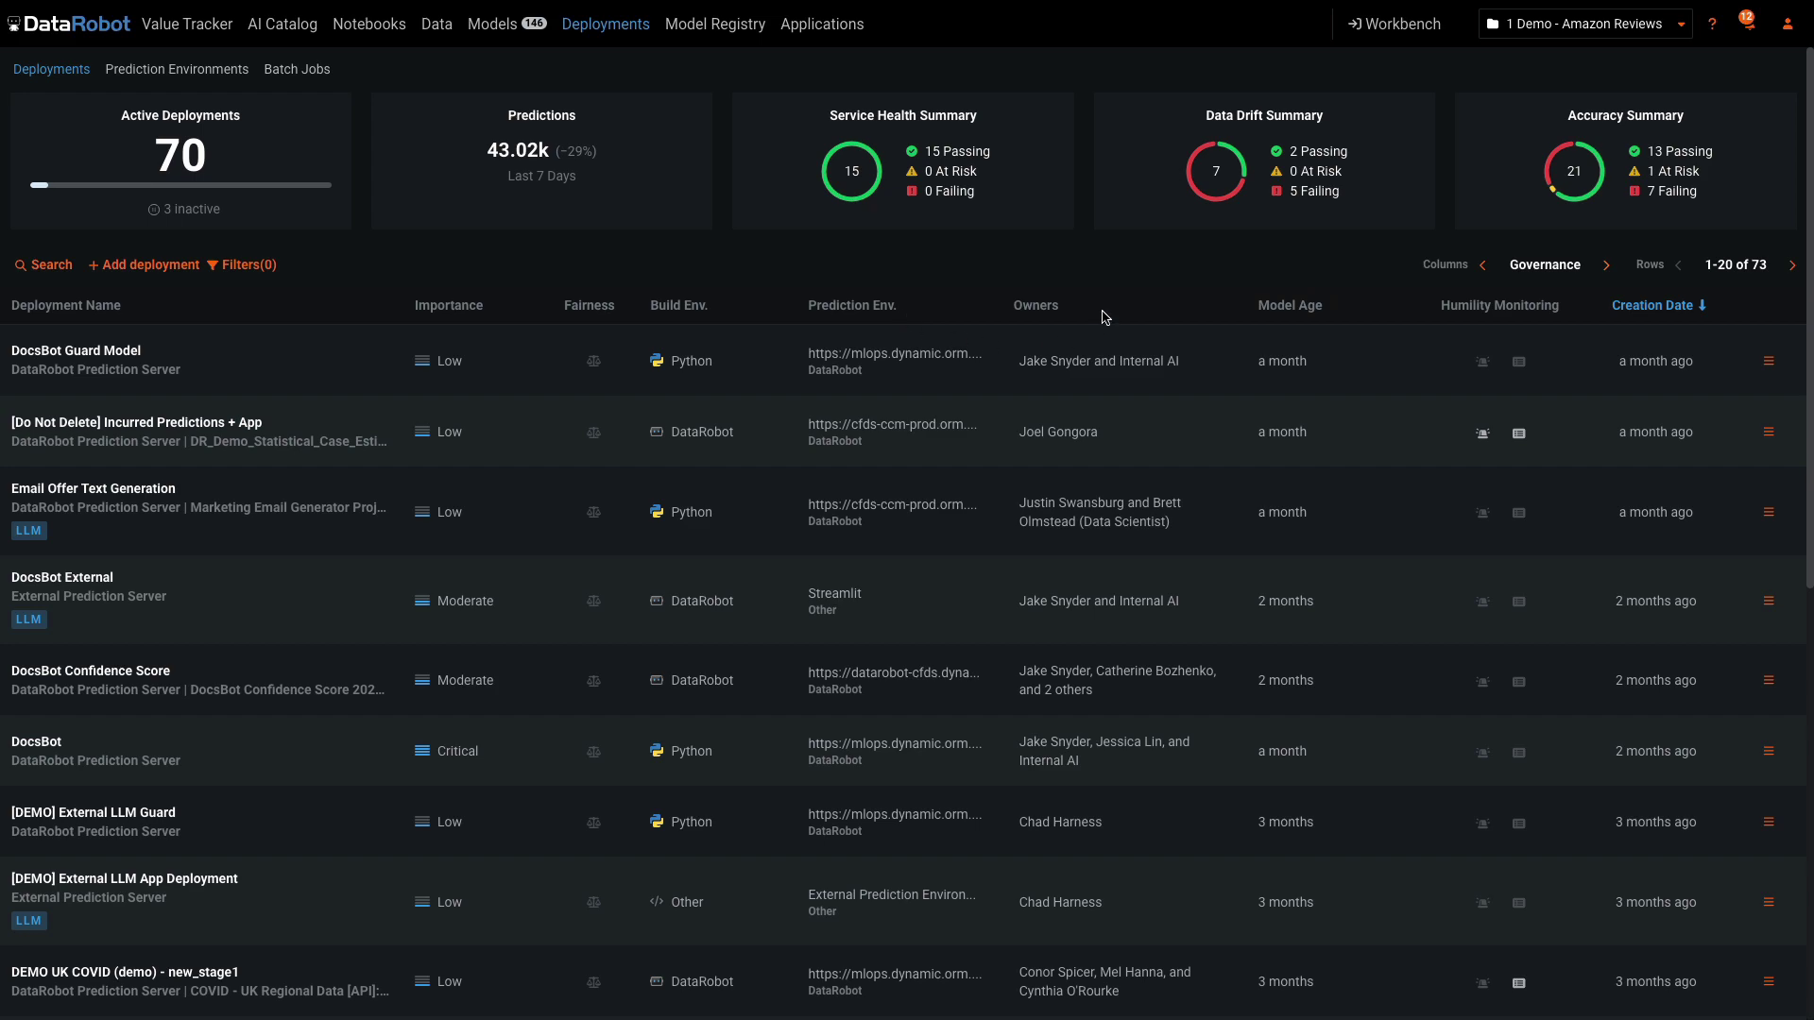
Go to Prediction Environments, start a new AWS environment, then cancel it unsaved
{"action": "left_click", "coordinate": [180, 71]}
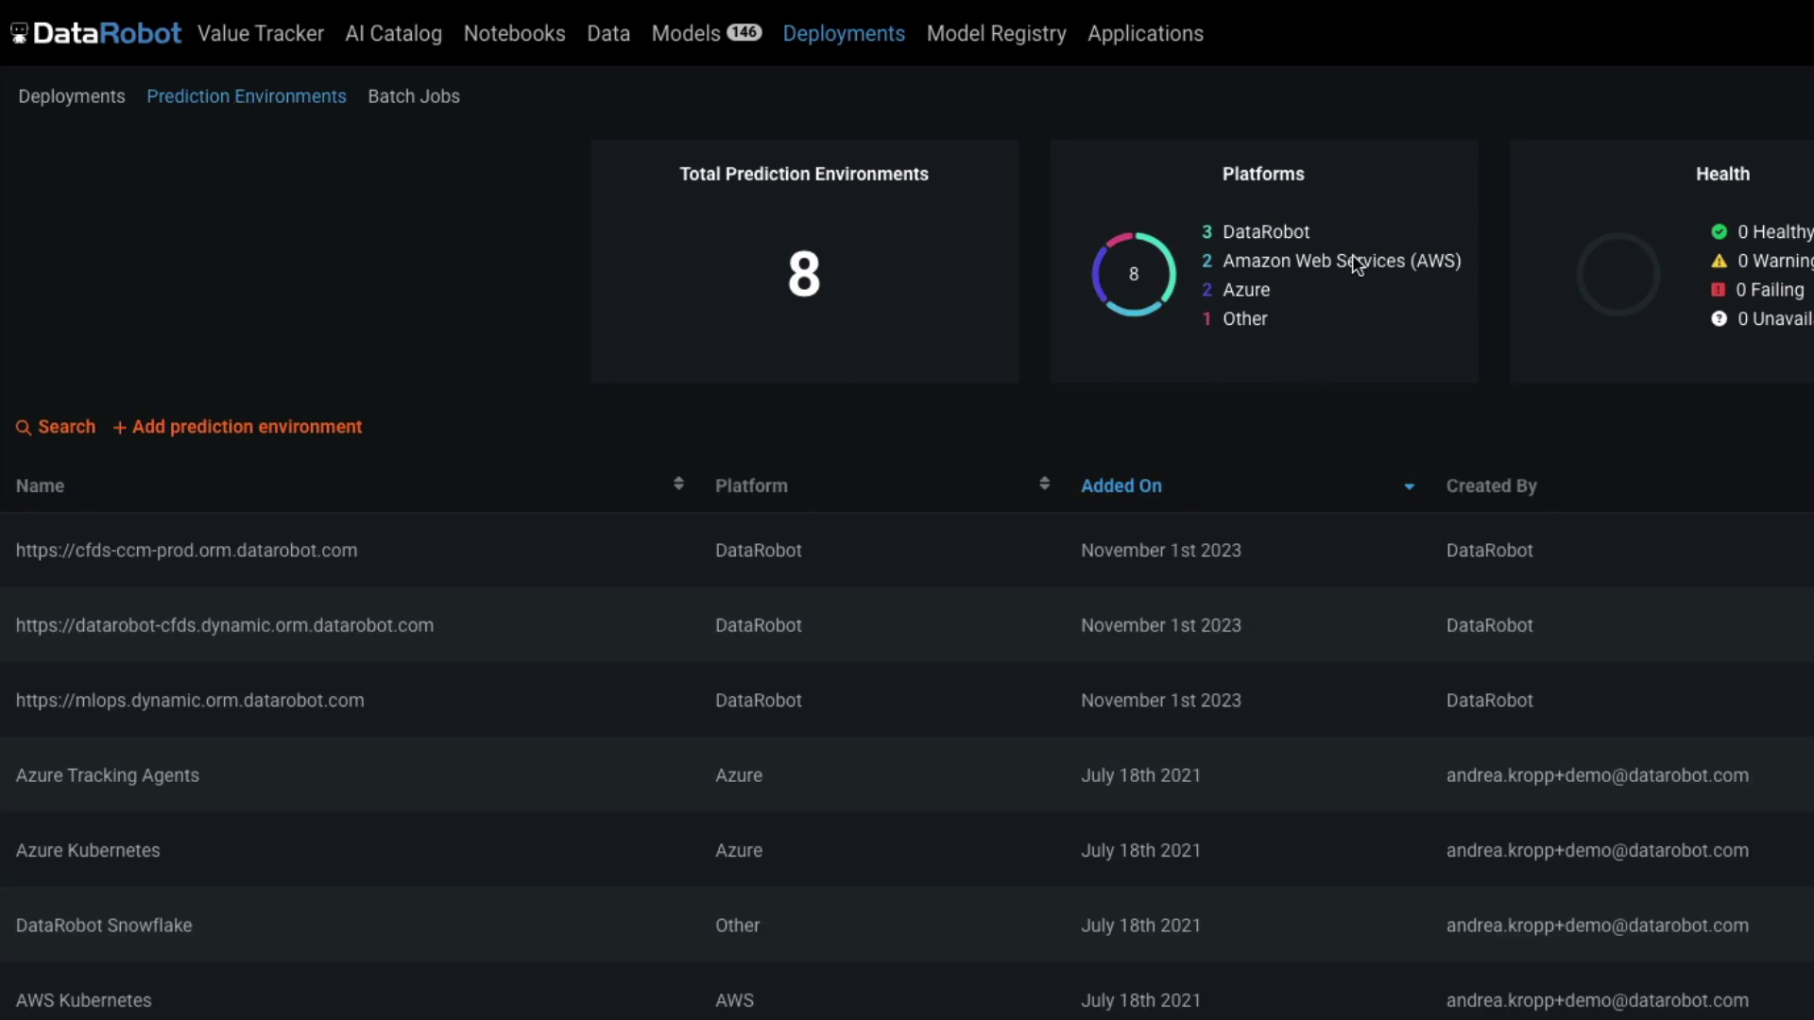
{"action": "left_click", "coordinate": [198, 430]}
{"action": "left_click", "coordinate": [1576, 656]}
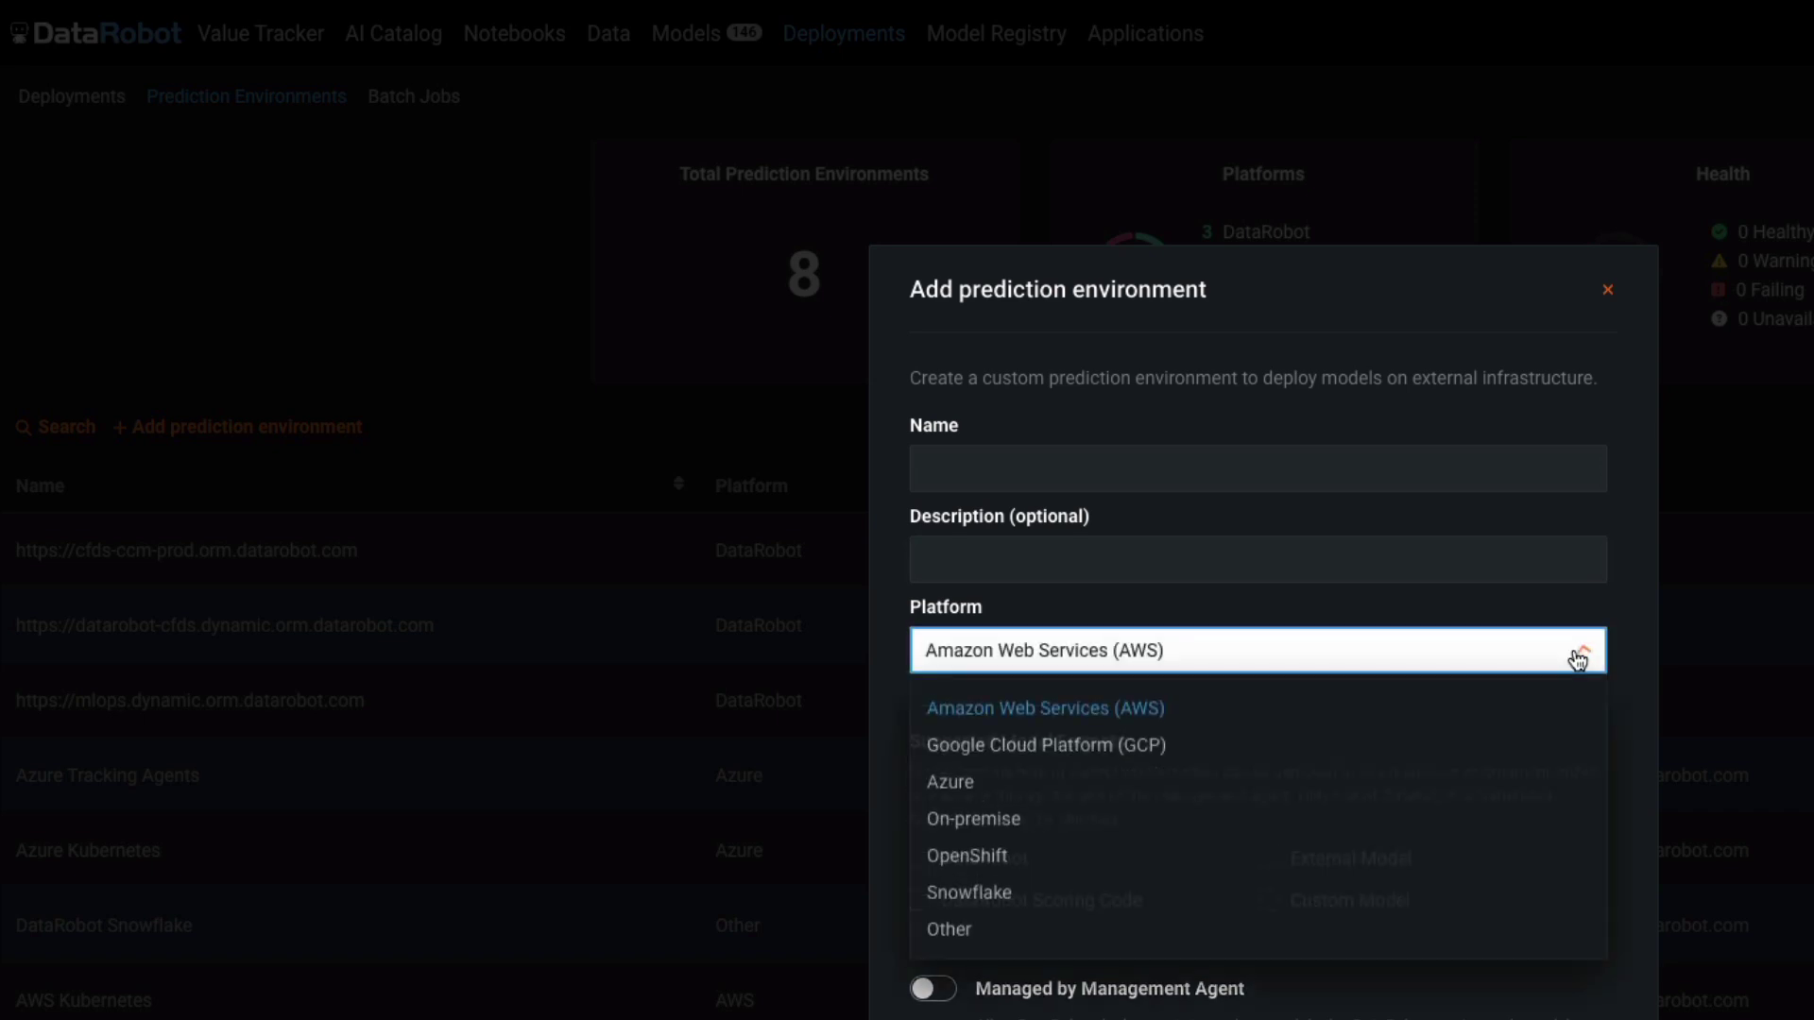
{"action": "left_click", "coordinate": [1577, 658]}
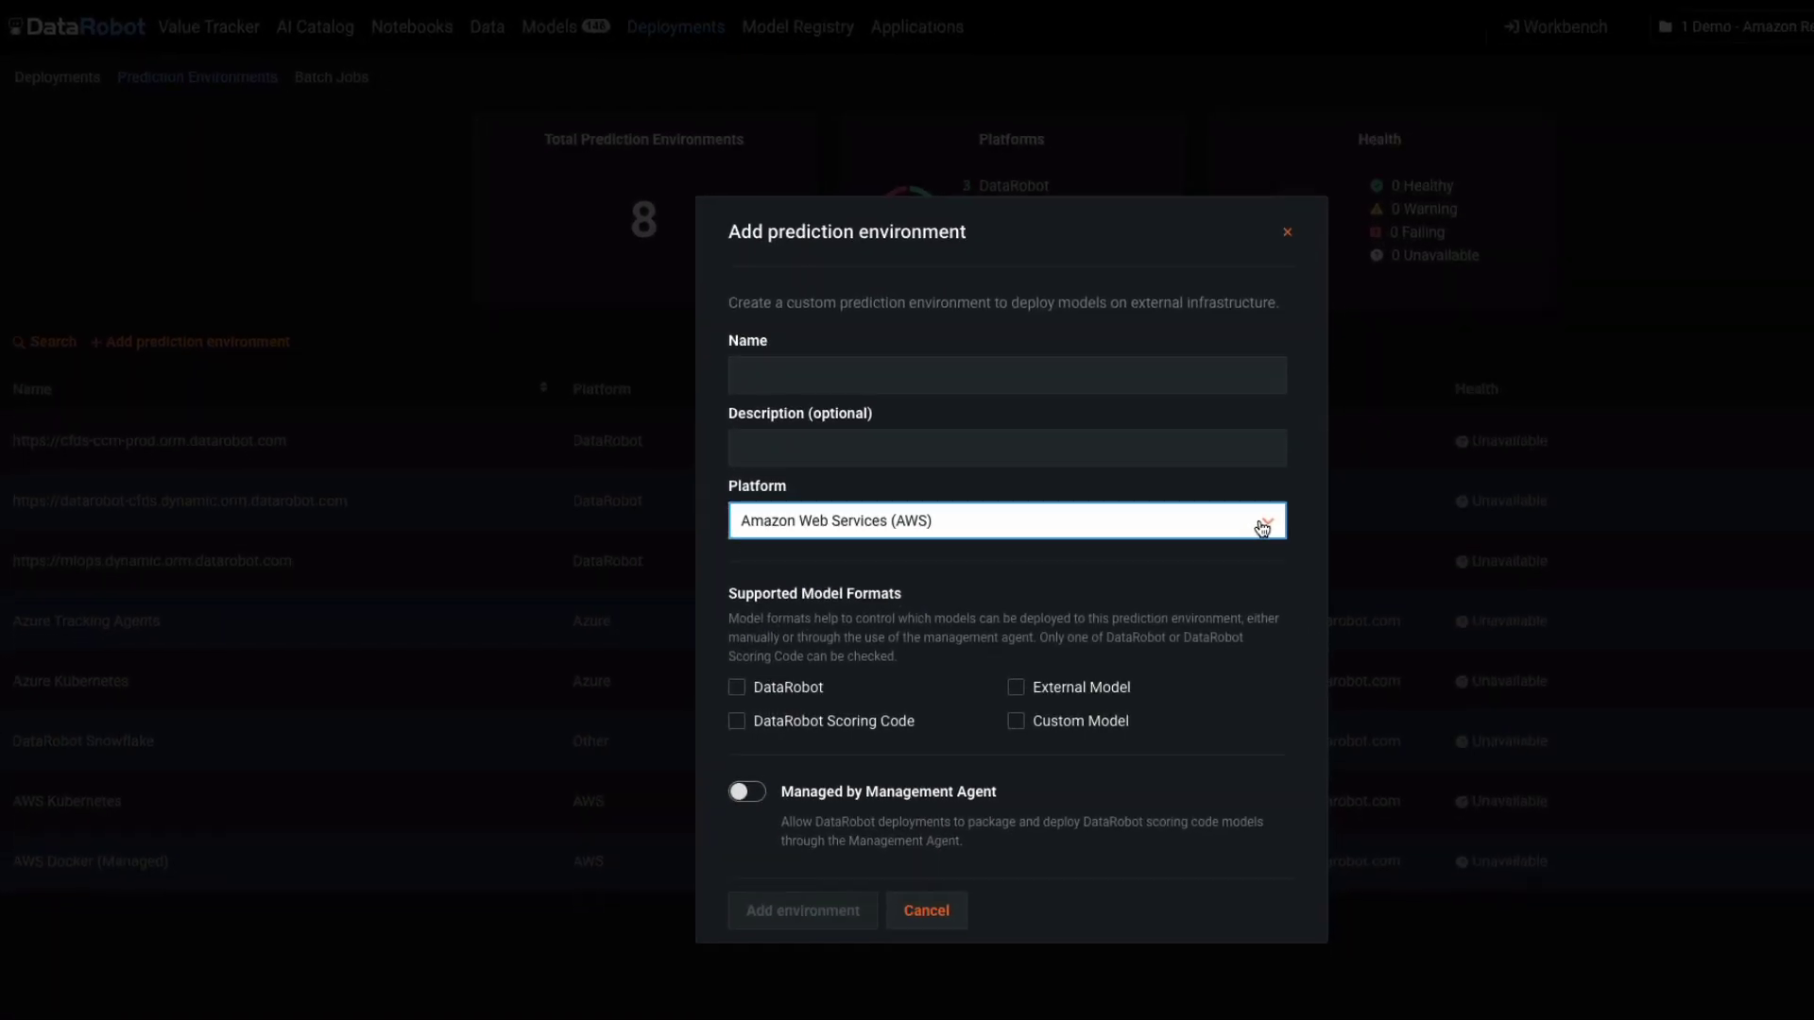
{"action": "left_click", "coordinate": [925, 909]}
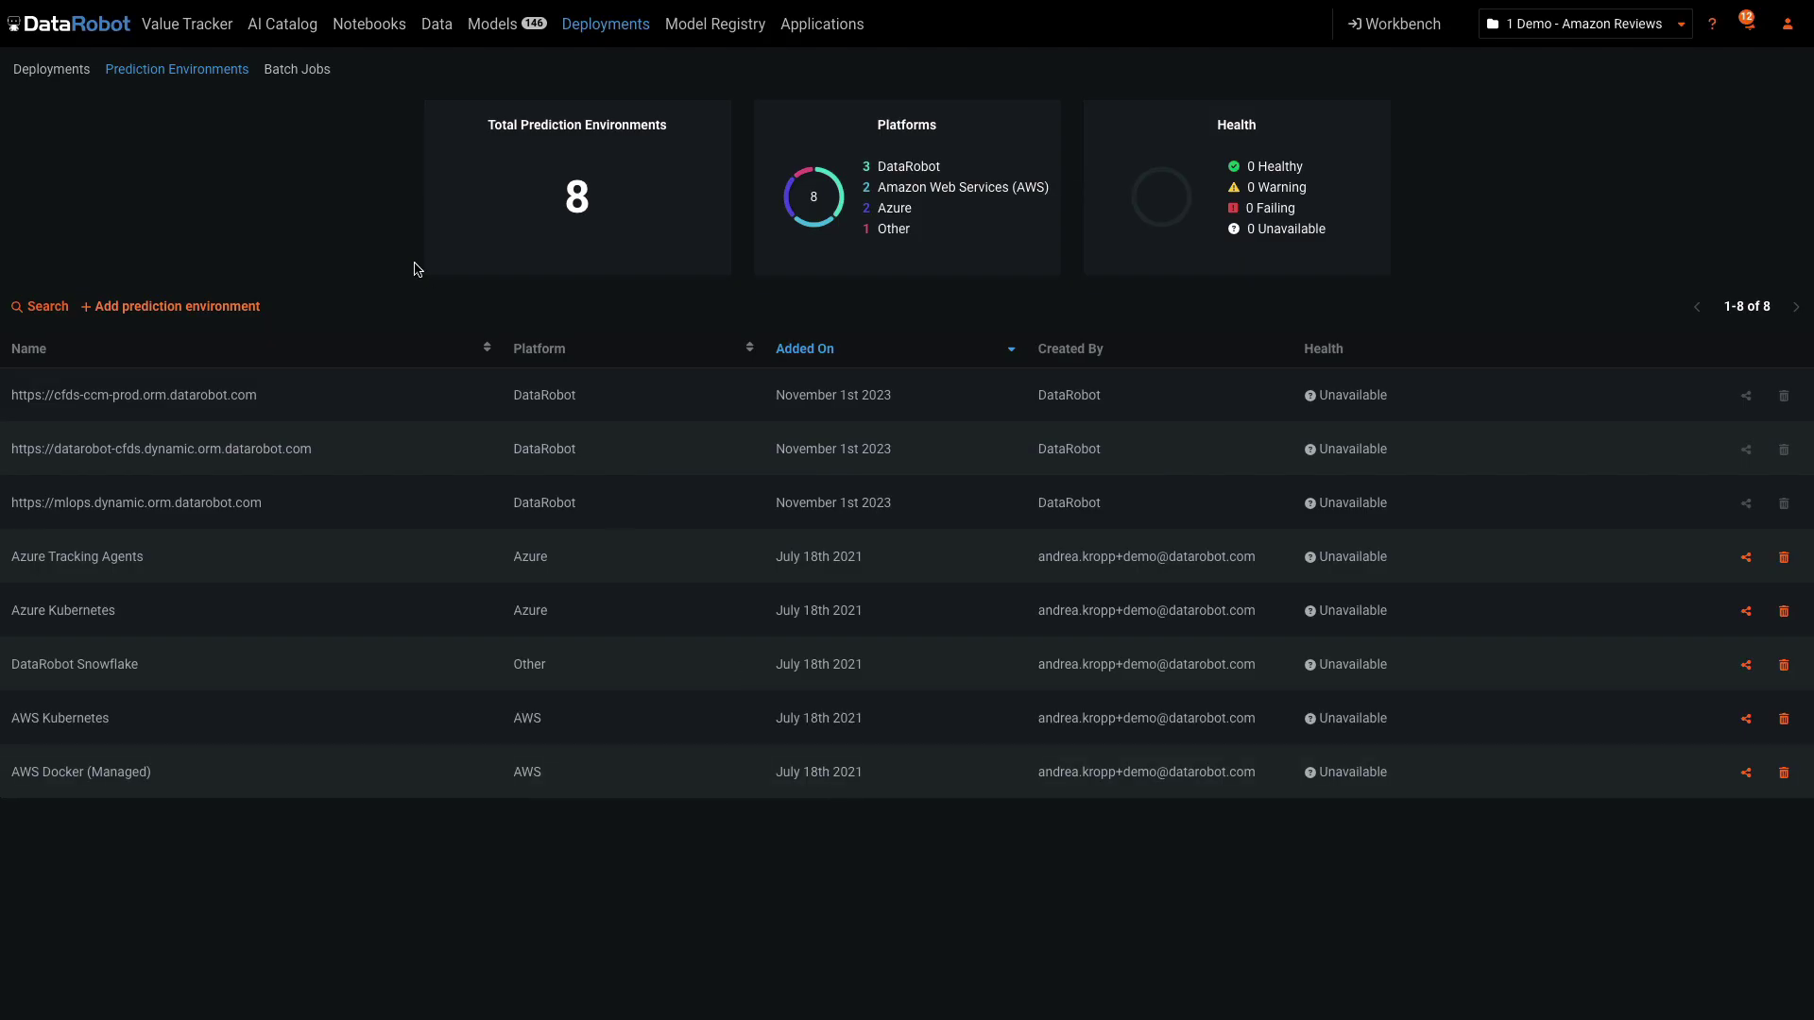
Bring up the Batch Jobs list
{"action": "left_click", "coordinate": [317, 75]}
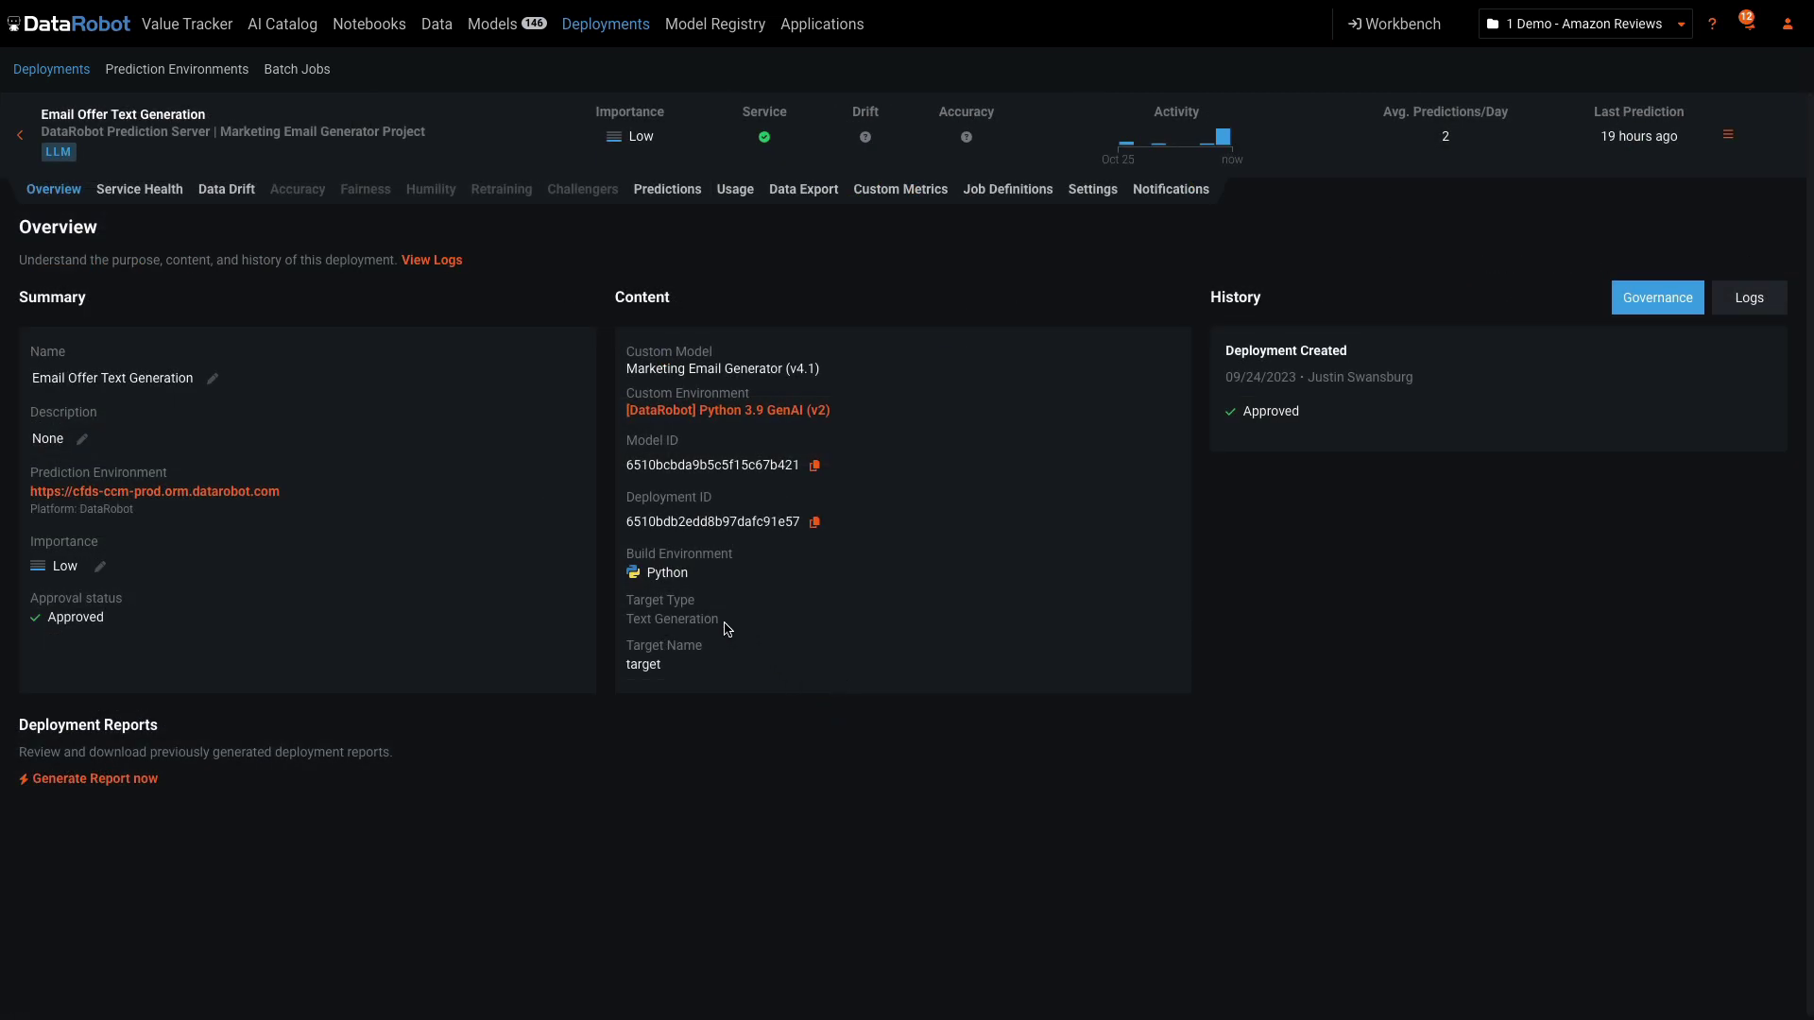
Highlight Email Offer's target type, Python build environment and custom environment name, then view Custom Metrics
{"action": "left_click_drag", "start_coordinate": [727, 629], "coordinate": [622, 607]}
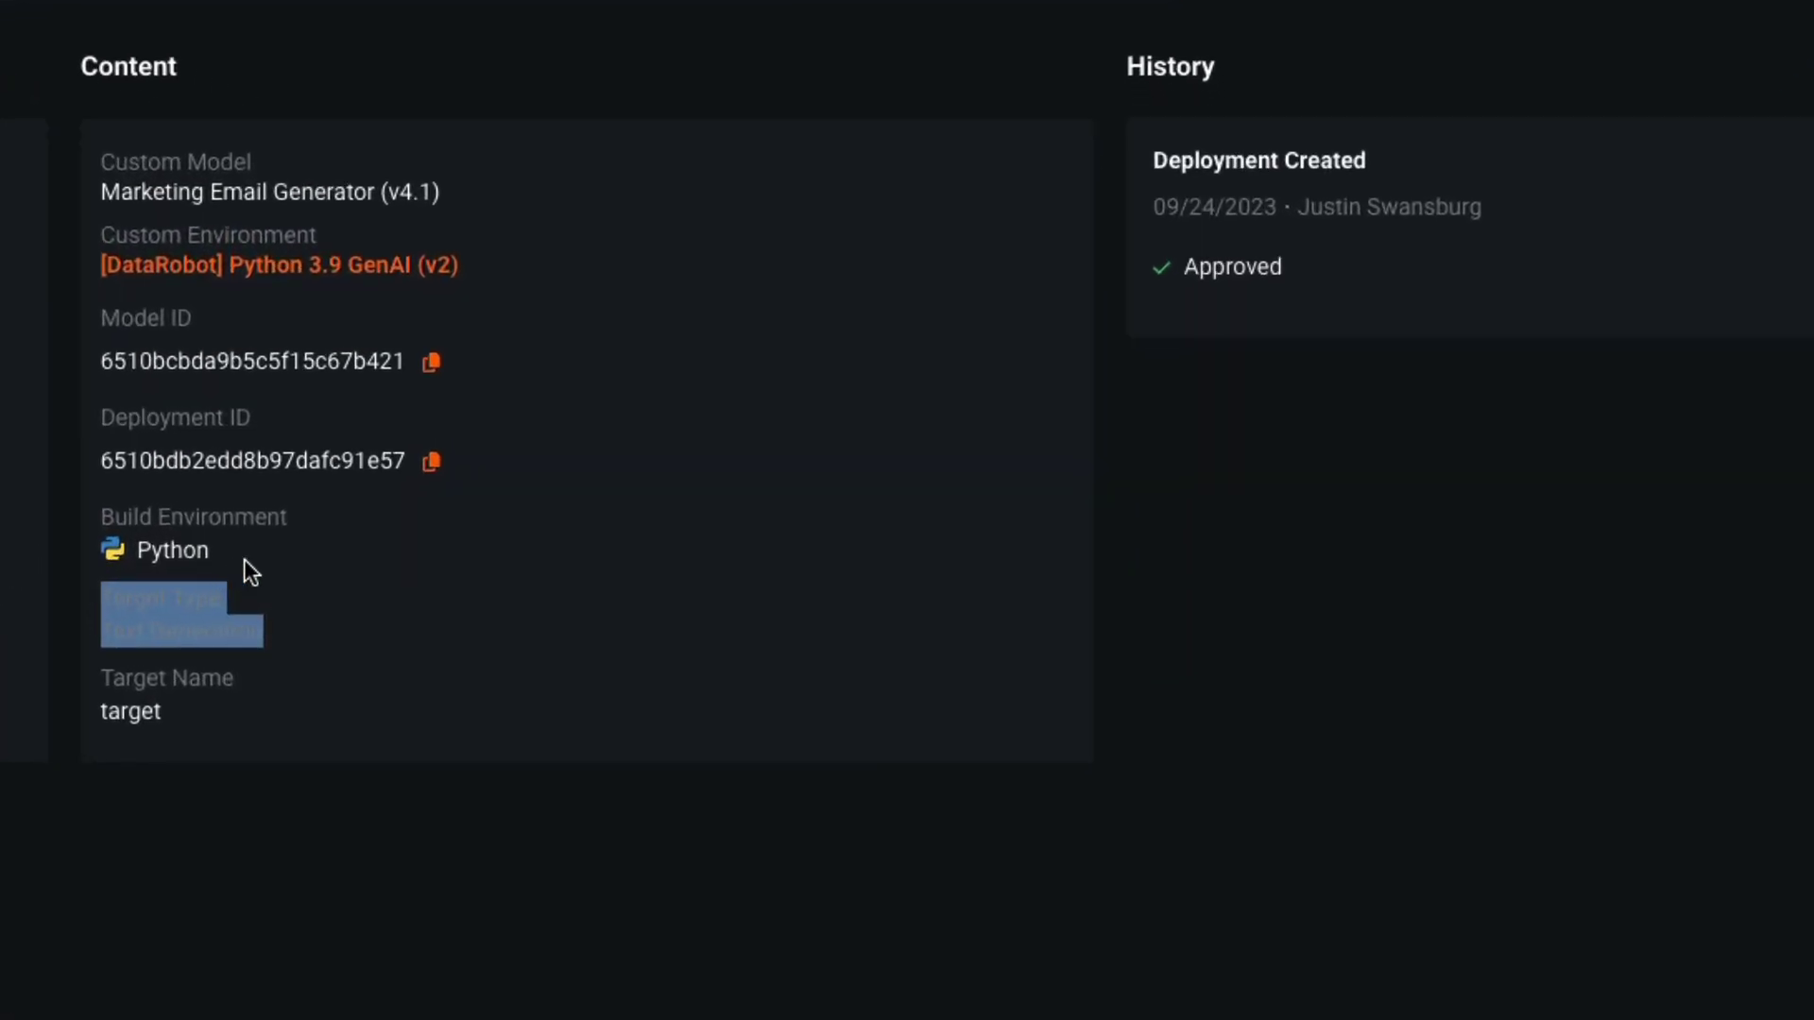
{"action": "left_click_drag", "start_coordinate": [211, 552], "coordinate": [88, 525]}
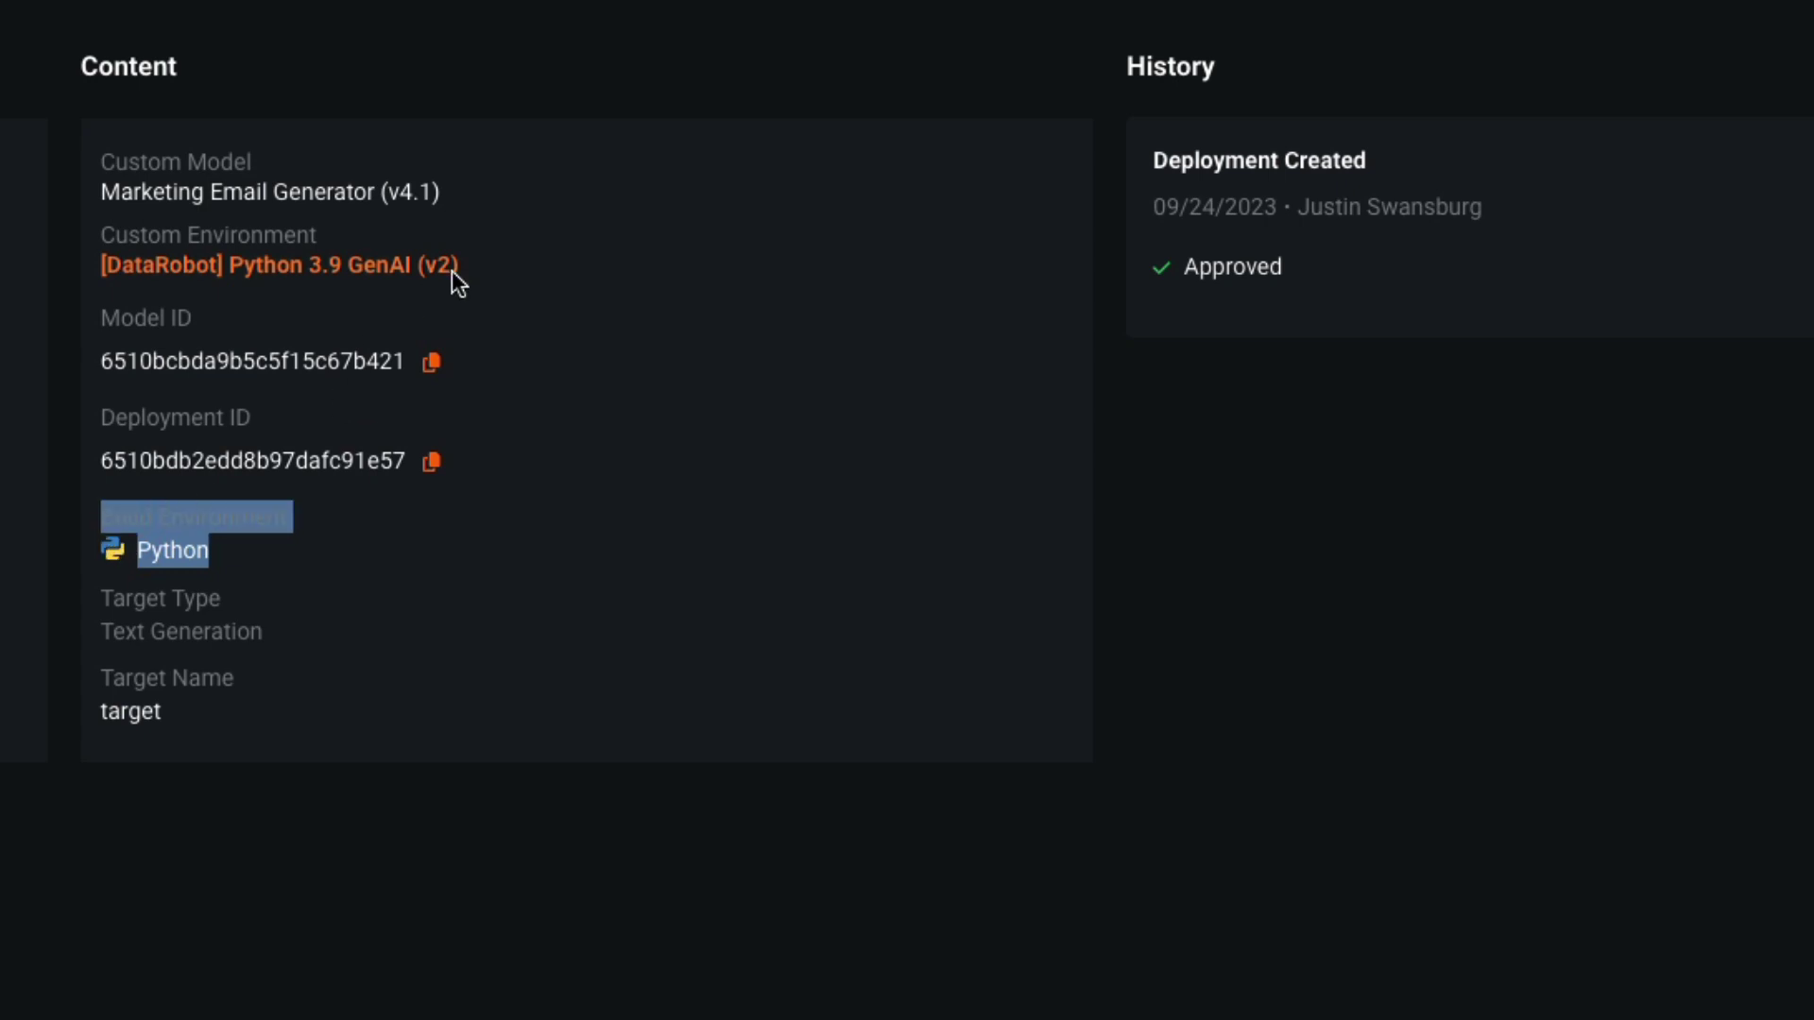
{"action": "left_click_drag", "start_coordinate": [460, 269], "coordinate": [104, 242]}
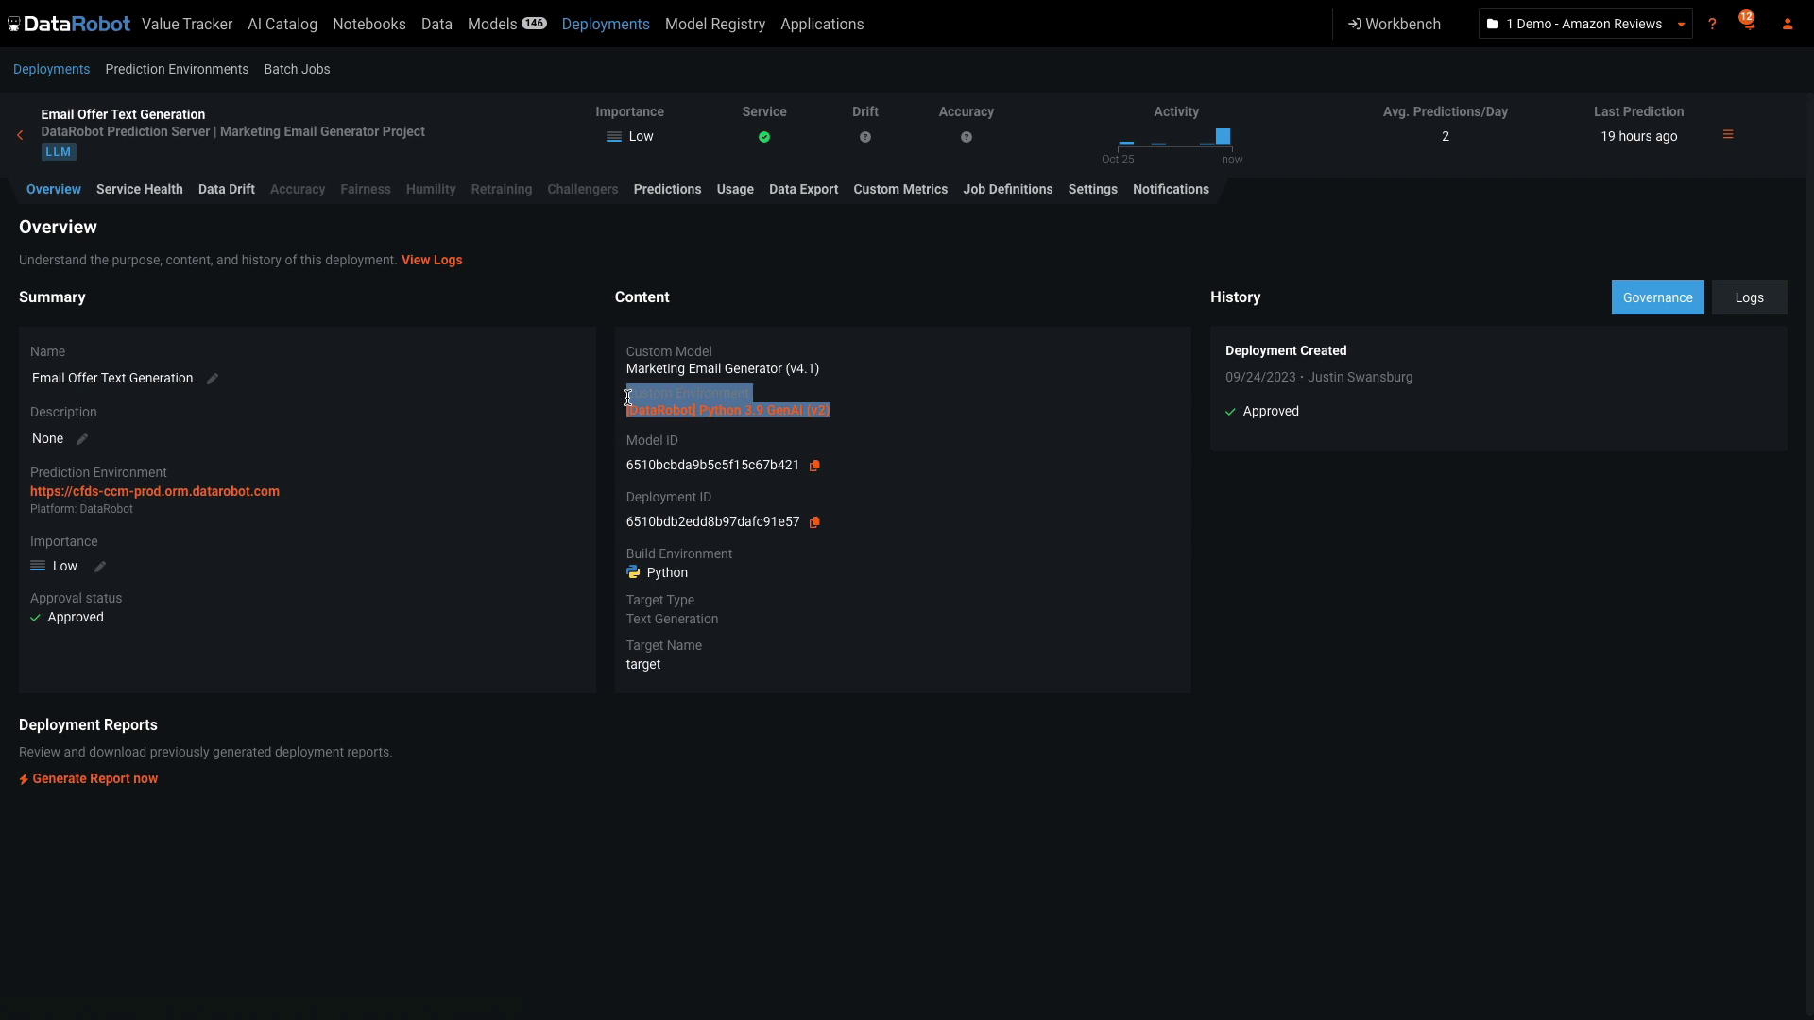
{"action": "left_click", "coordinate": [893, 193]}
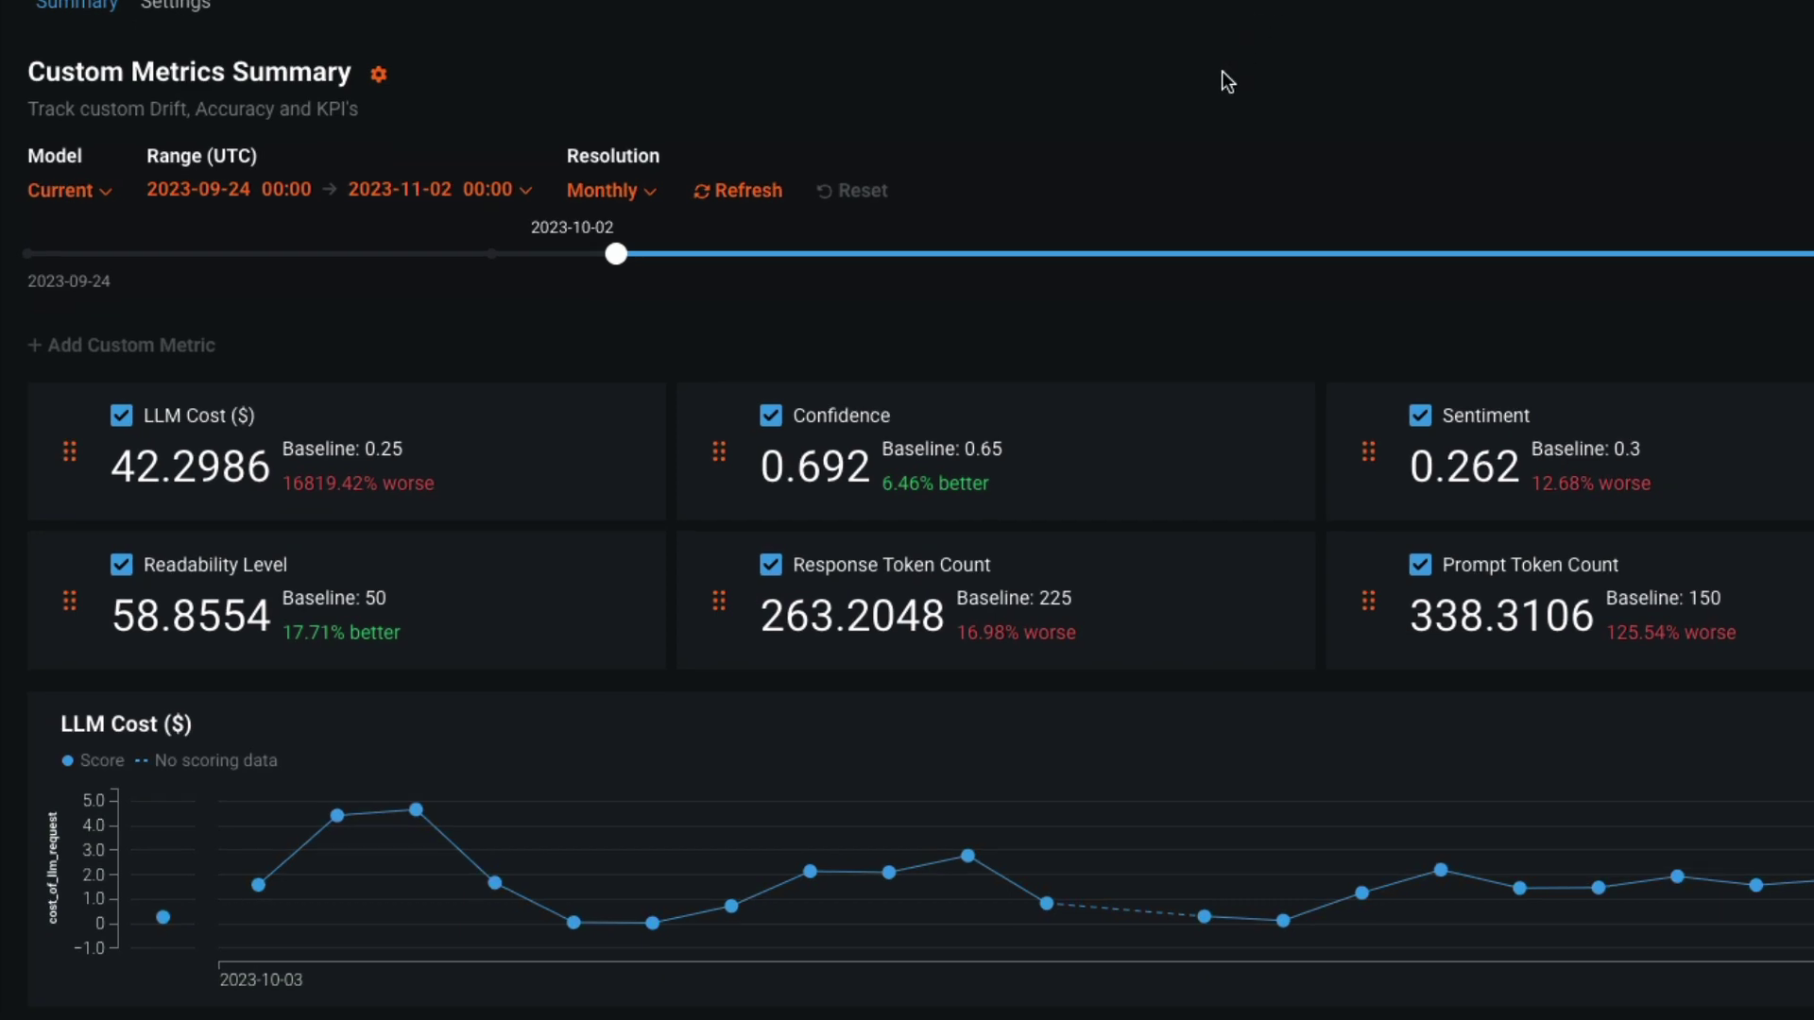
{"action": "mouse_move", "coordinate": [592, 571]}
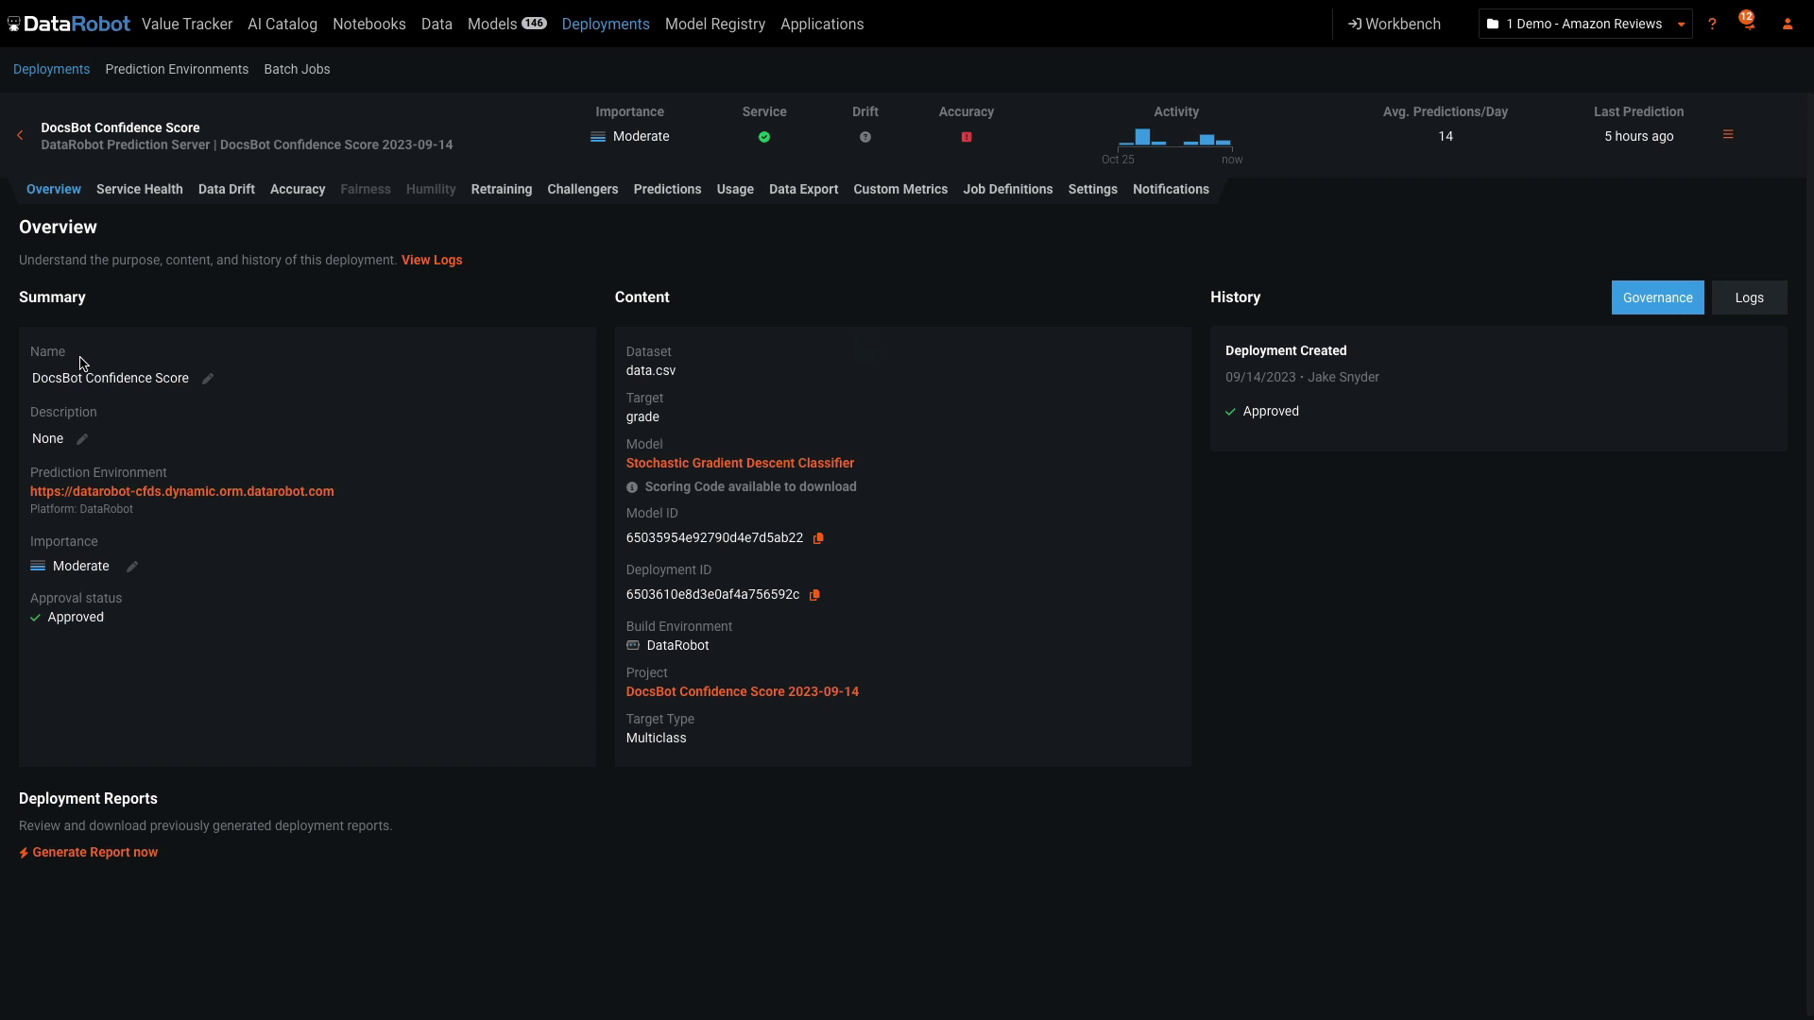
Check DocsBot's Service Health, Data Drift for the response feature, and Accuracy (LogLoss 1.211)
{"action": "left_click", "coordinate": [145, 193]}
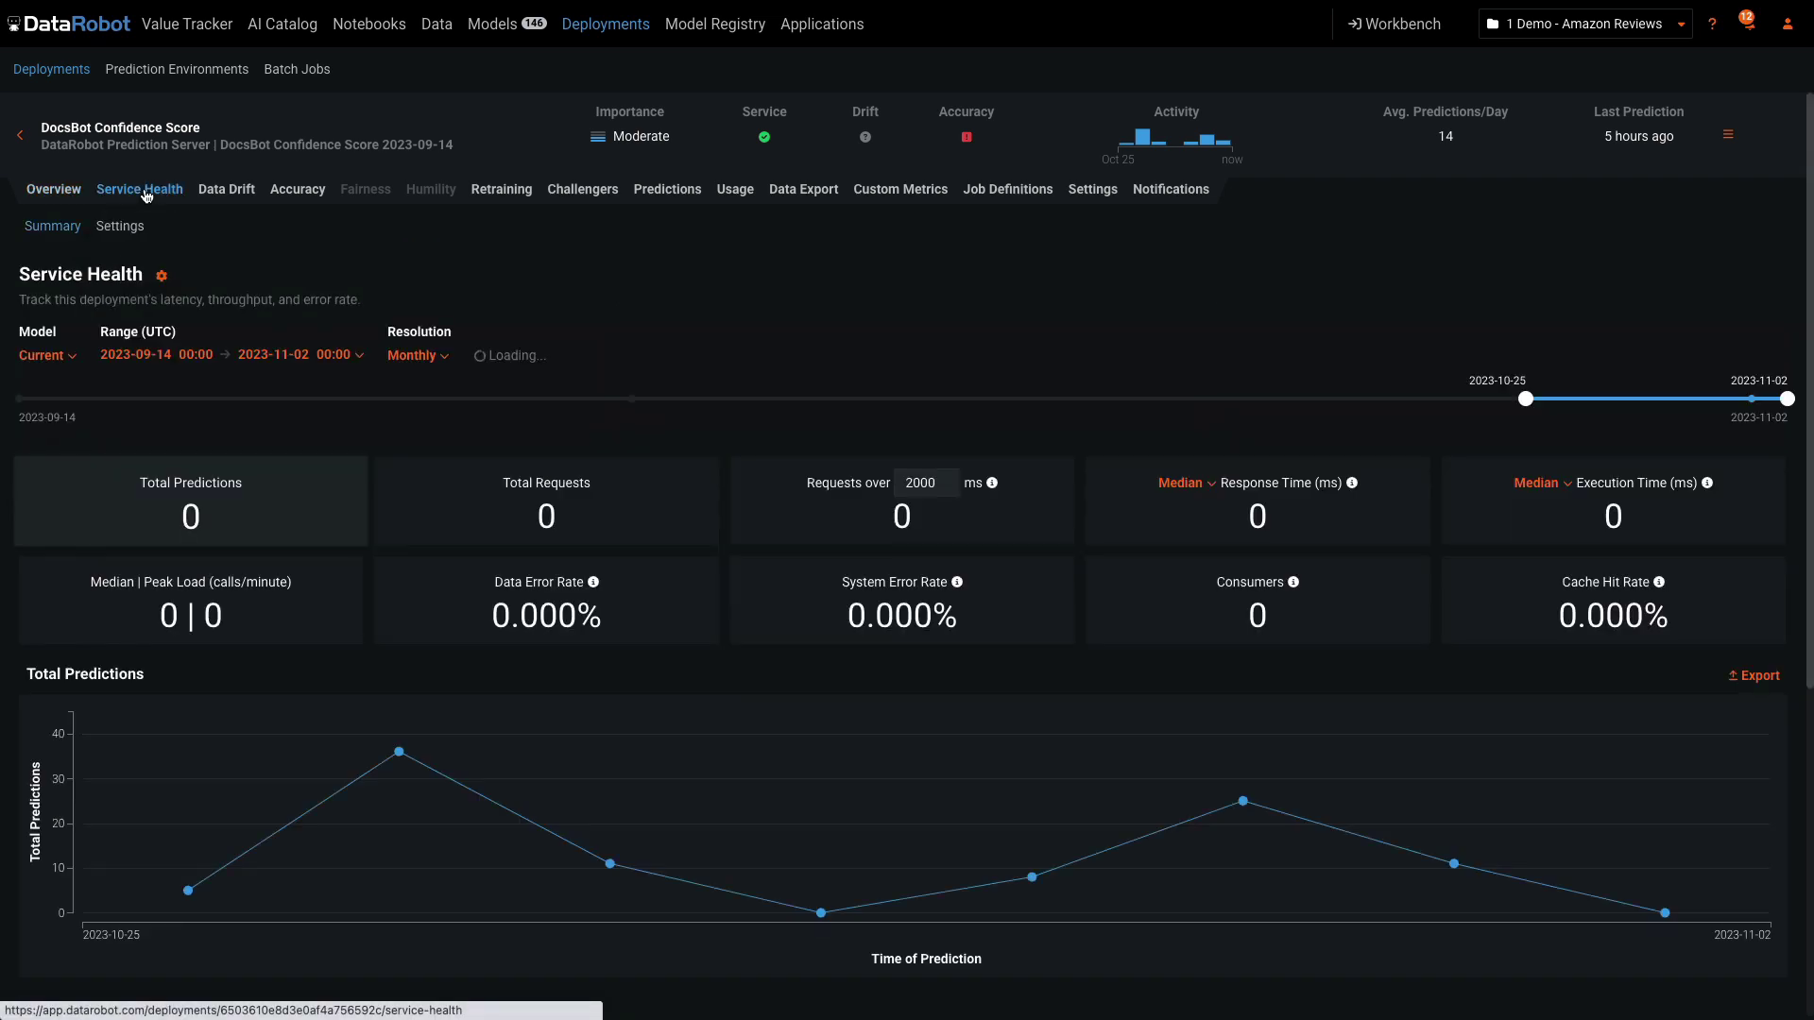
{"action": "left_click", "coordinate": [232, 192]}
{"action": "left_click", "coordinate": [1124, 489]}
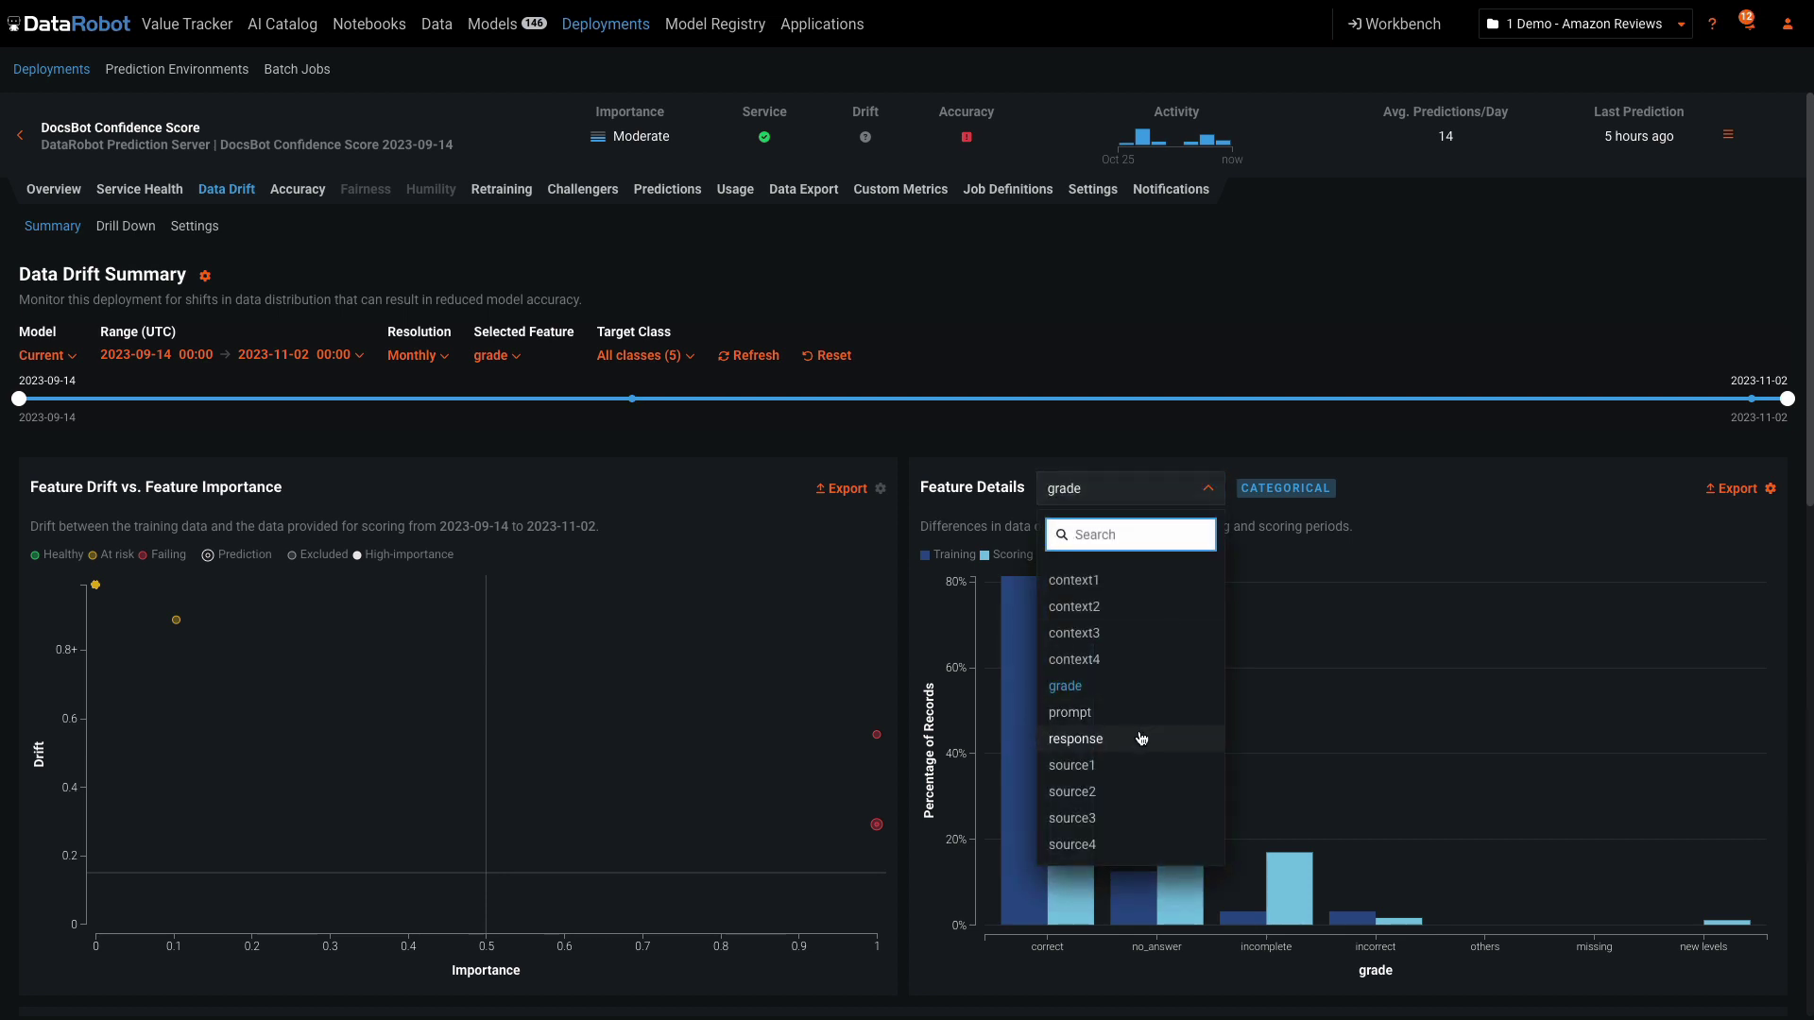
{"action": "left_click", "coordinate": [1141, 733]}
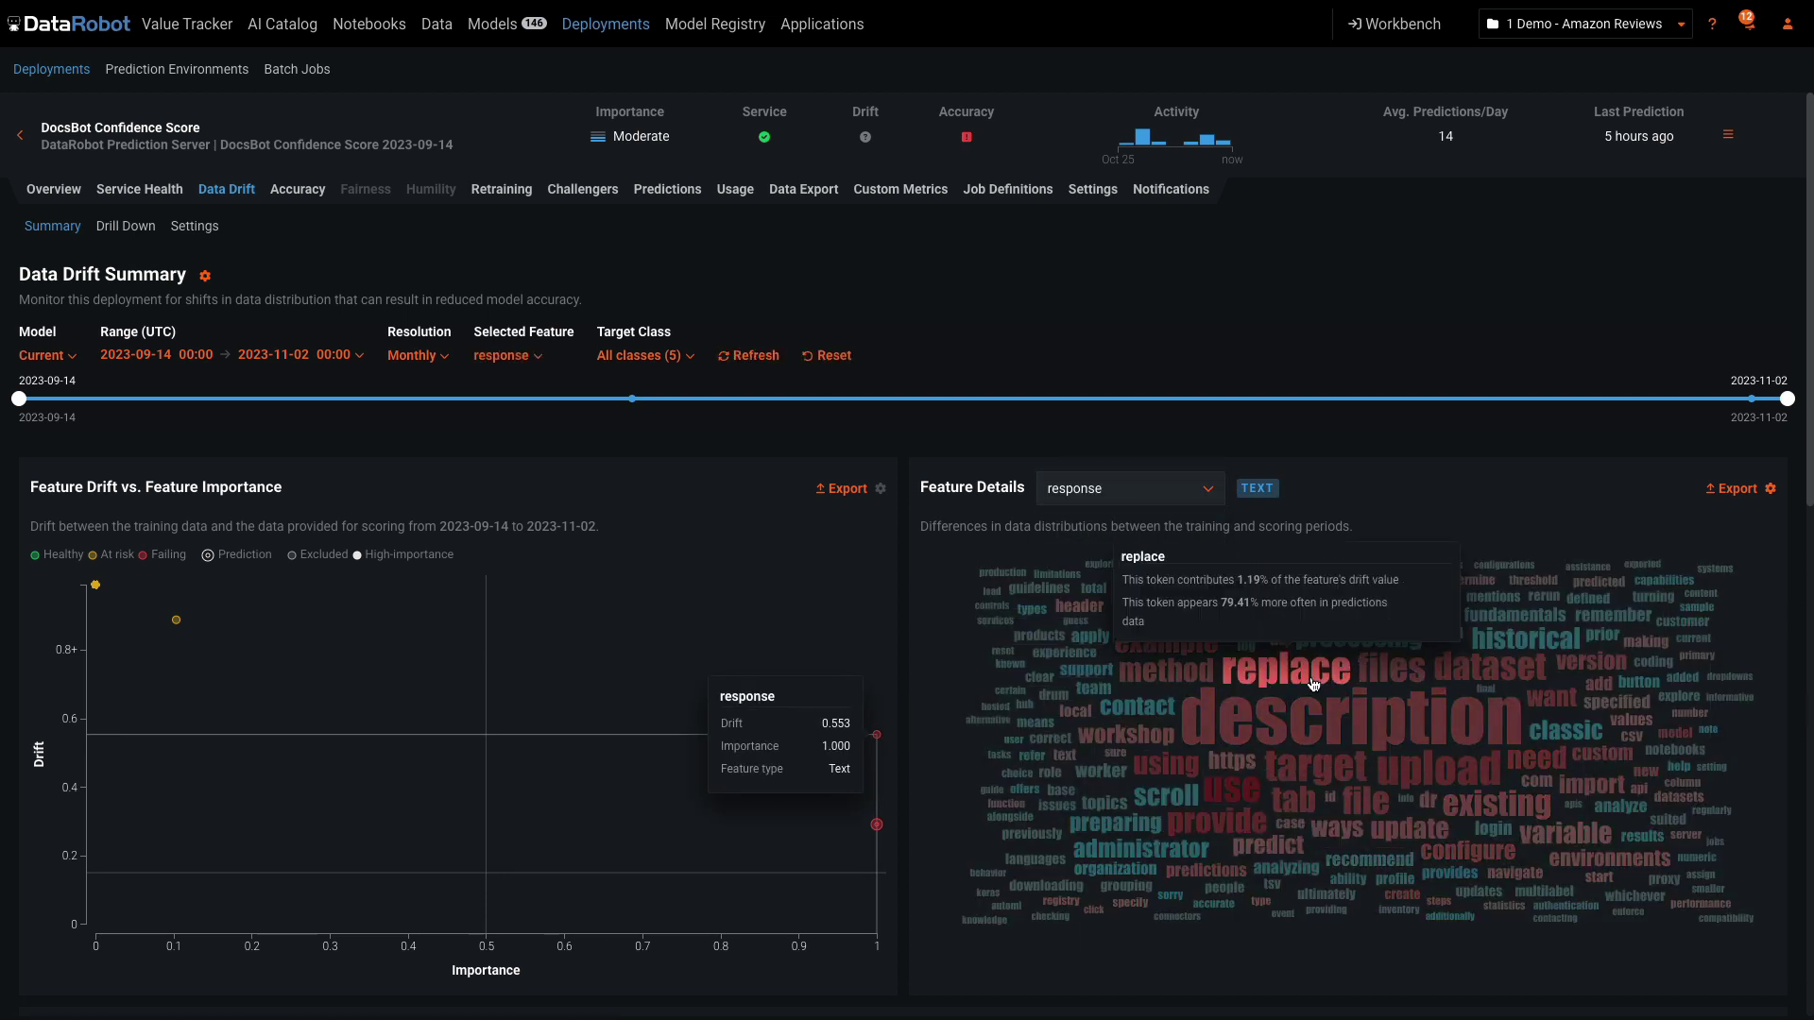
{"action": "left_click", "coordinate": [298, 190]}
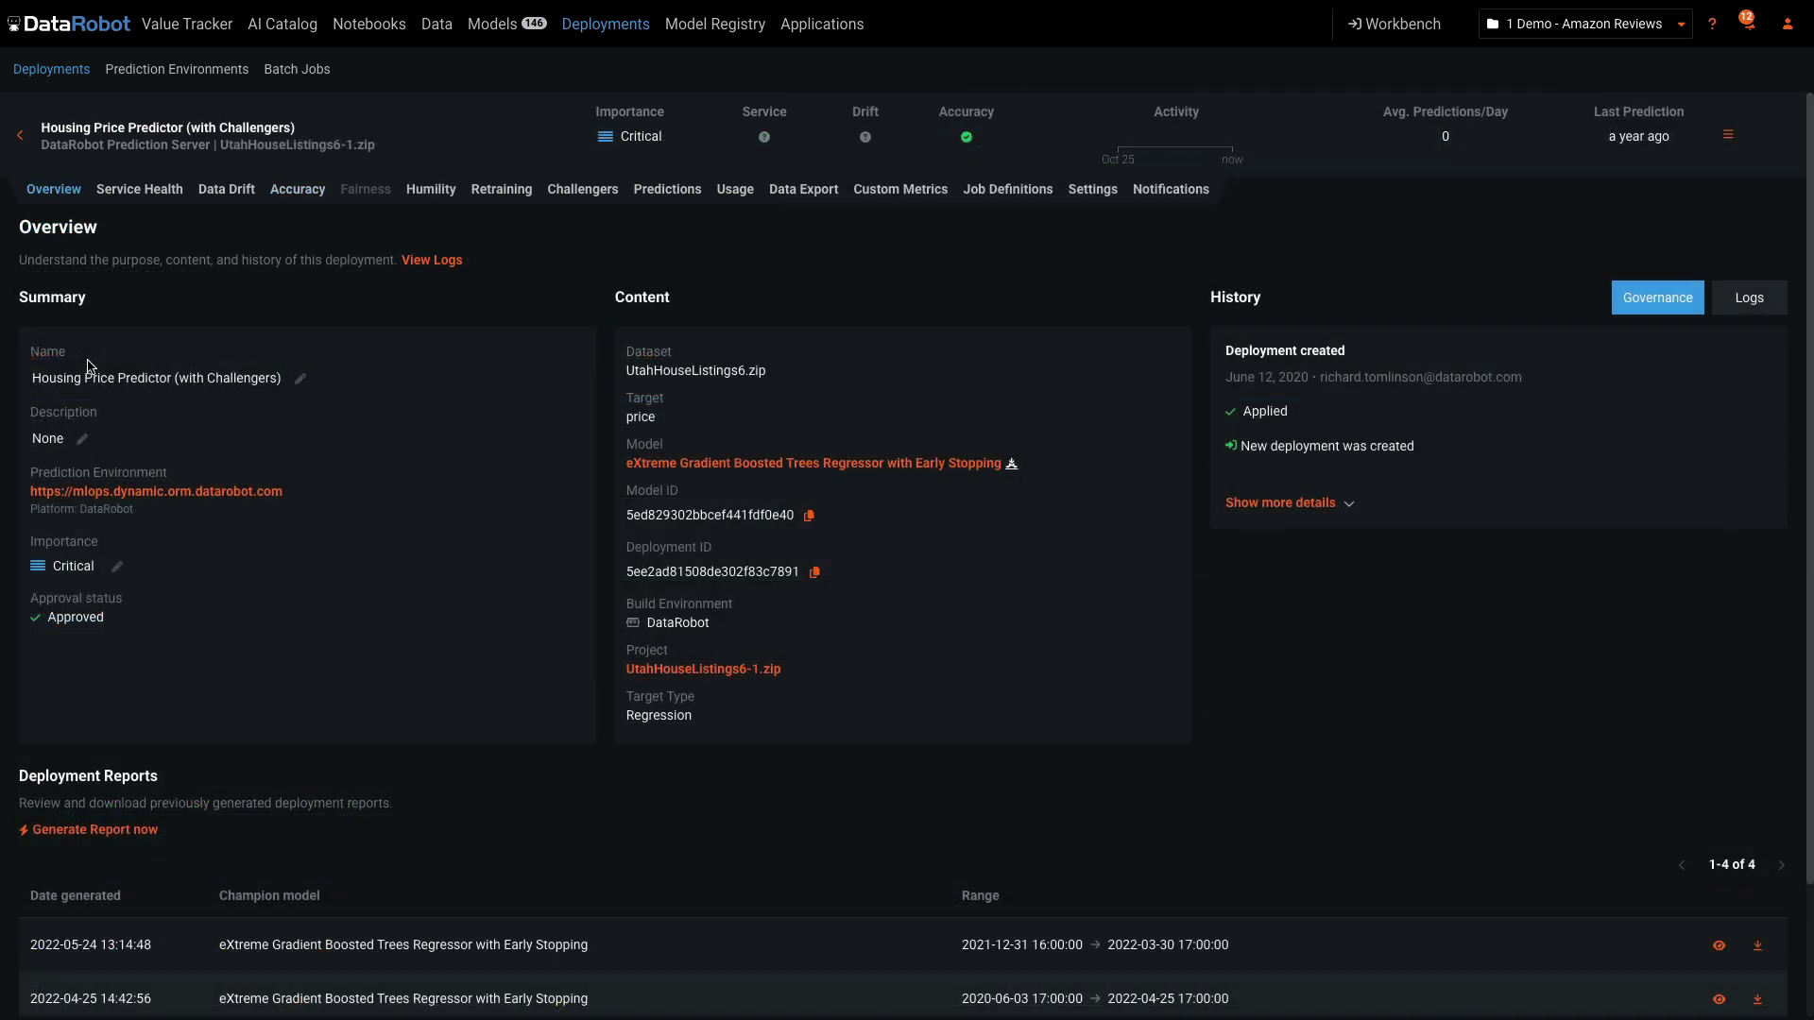
Compare the housing predictor's challenger models using RMSE as the error metric
{"action": "left_click", "coordinate": [583, 193]}
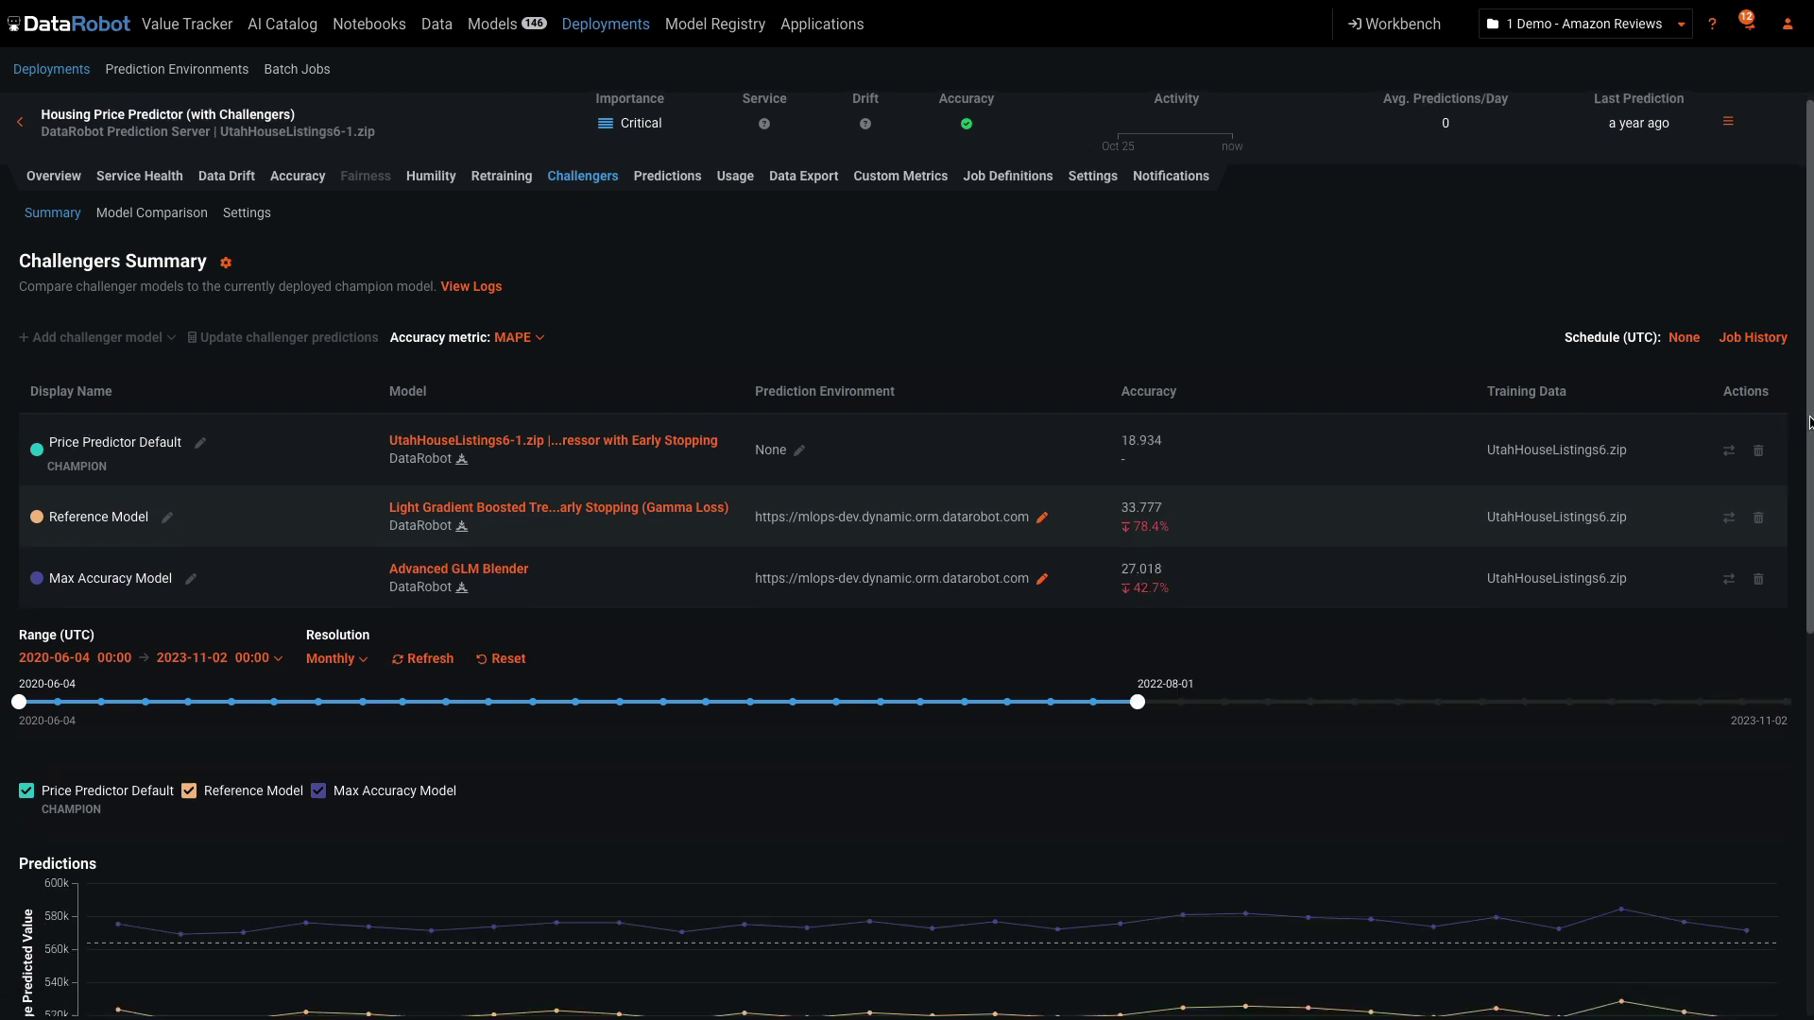
{"action": "scroll", "coordinate": [621, 754], "scroll_direction": "down", "scroll_amount": 5}
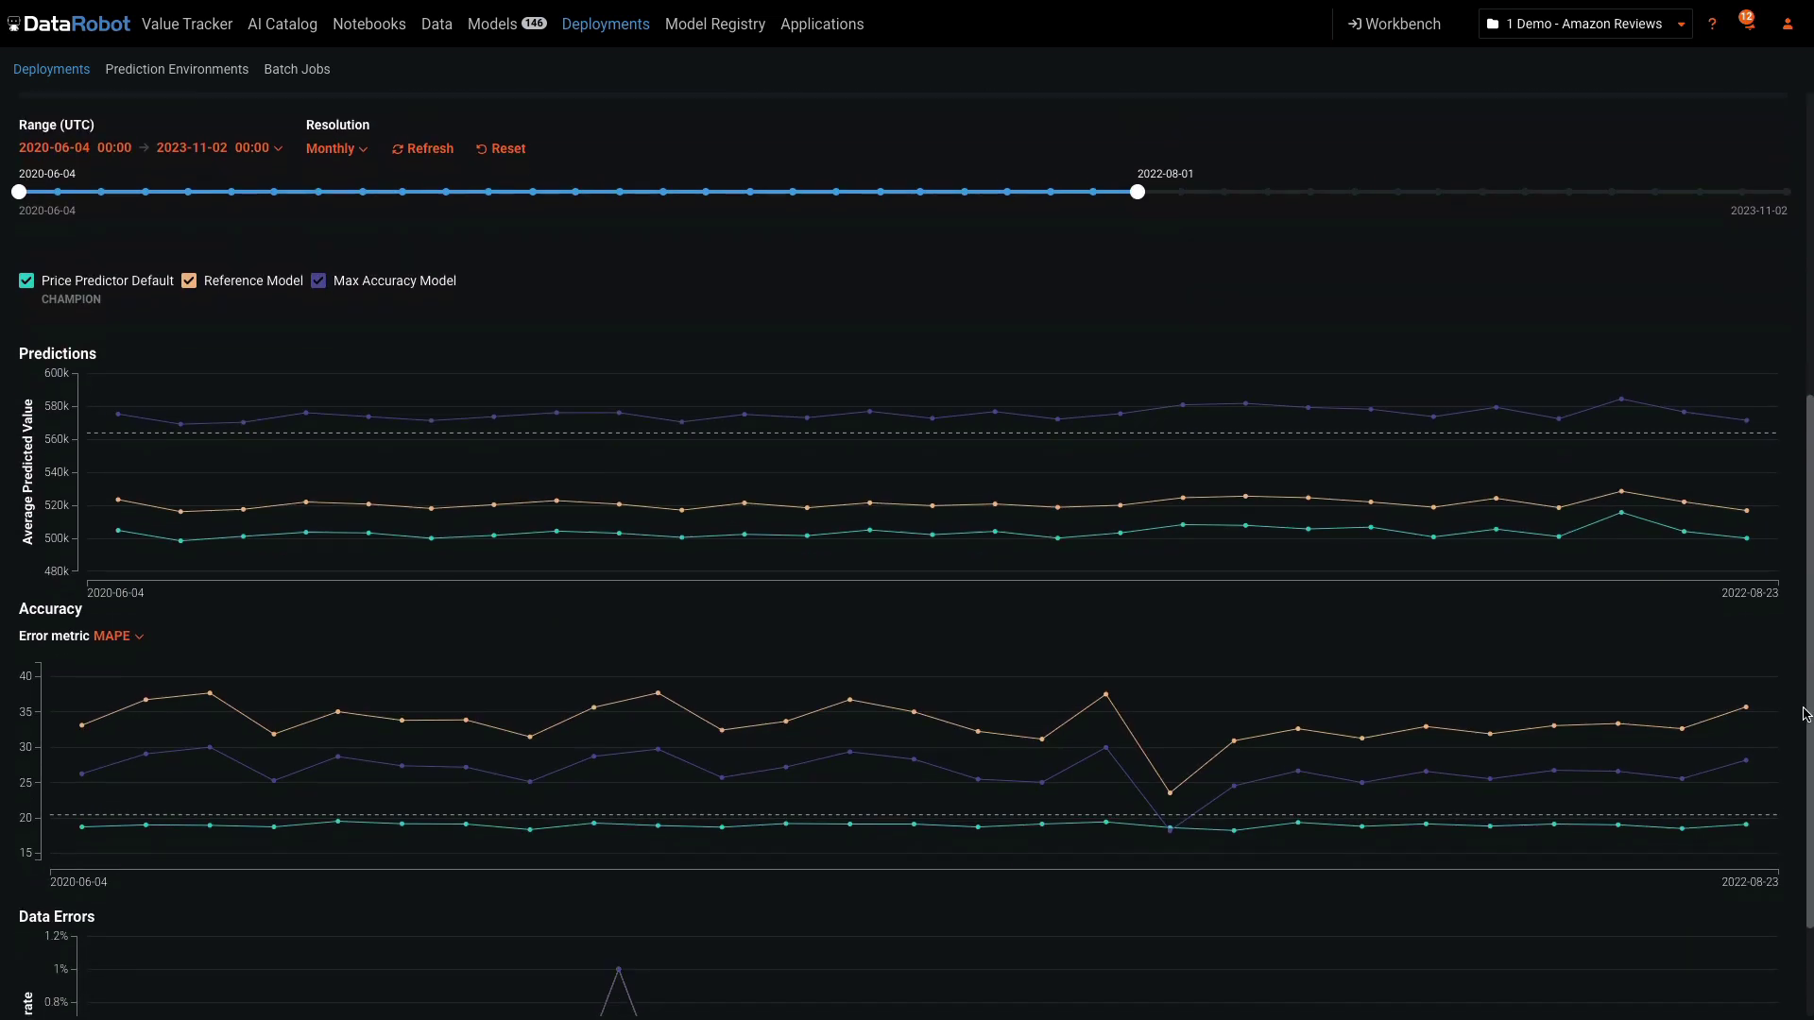
{"action": "left_click", "coordinate": [138, 629]}
{"action": "left_click", "coordinate": [105, 302]}
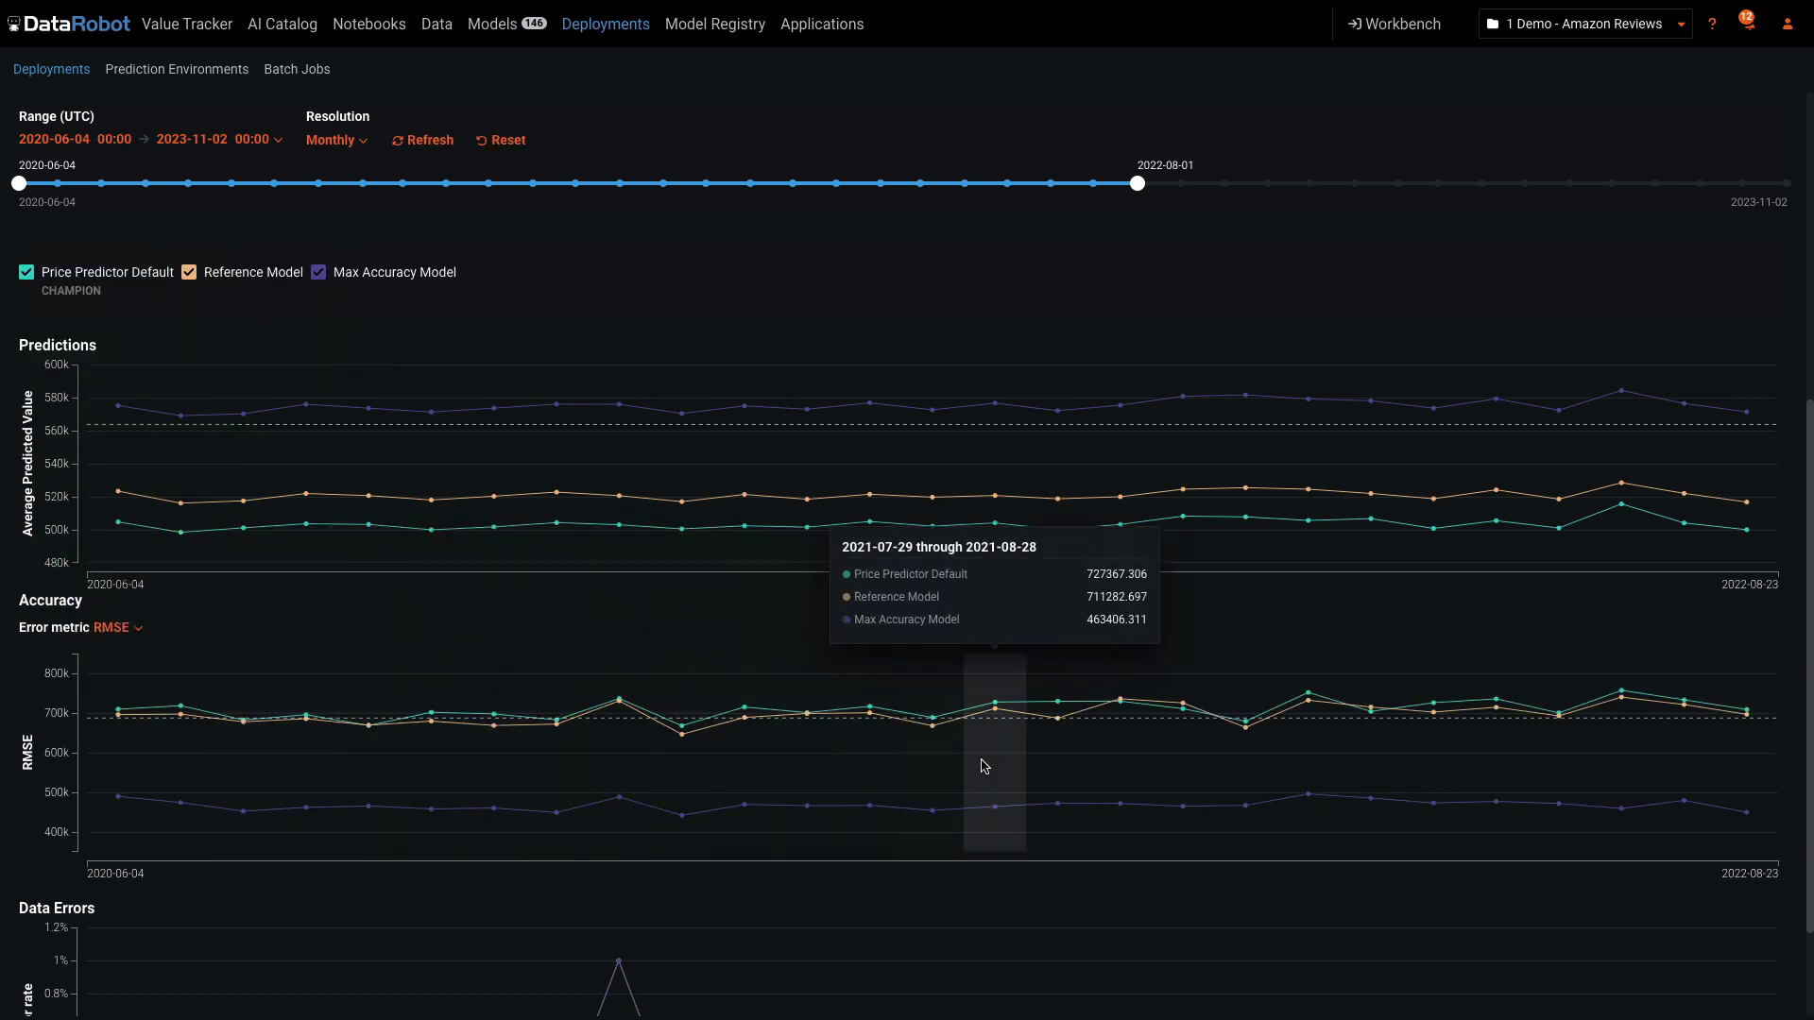
{"action": "scroll", "coordinate": [1498, 376], "scroll_direction": "up", "scroll_amount": 3}
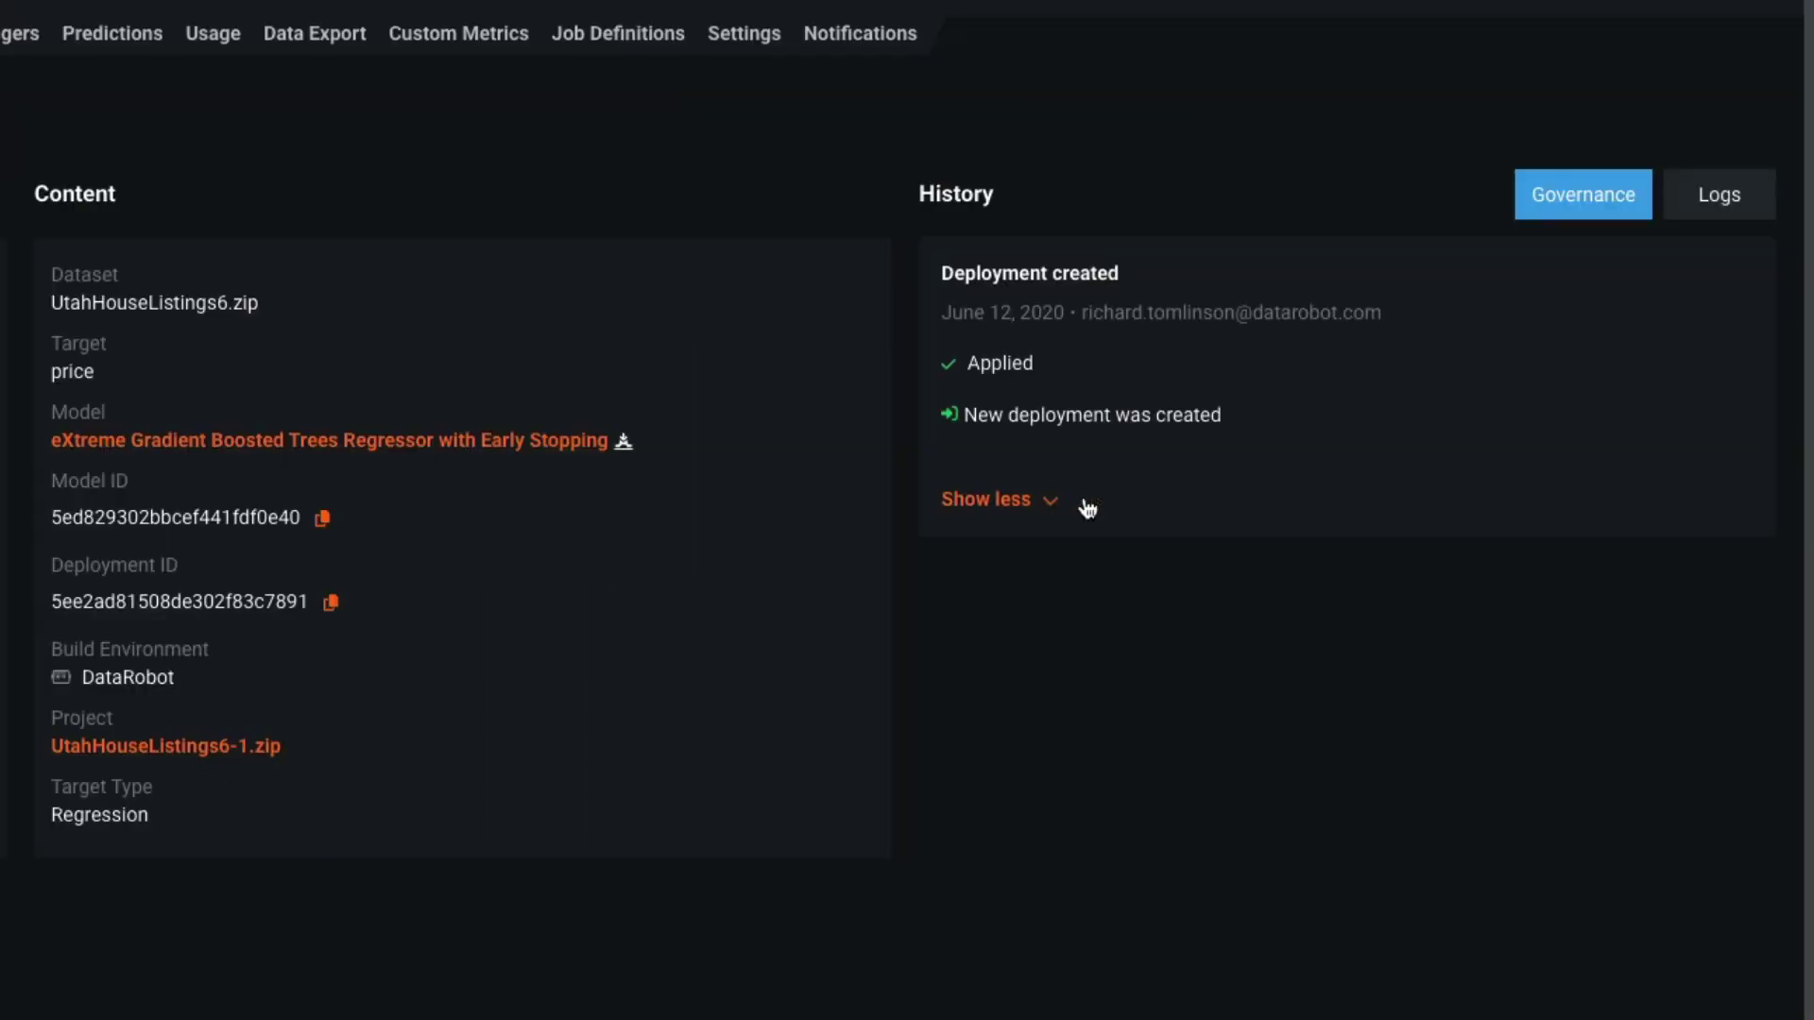
{"action": "left_click", "coordinate": [1063, 493]}
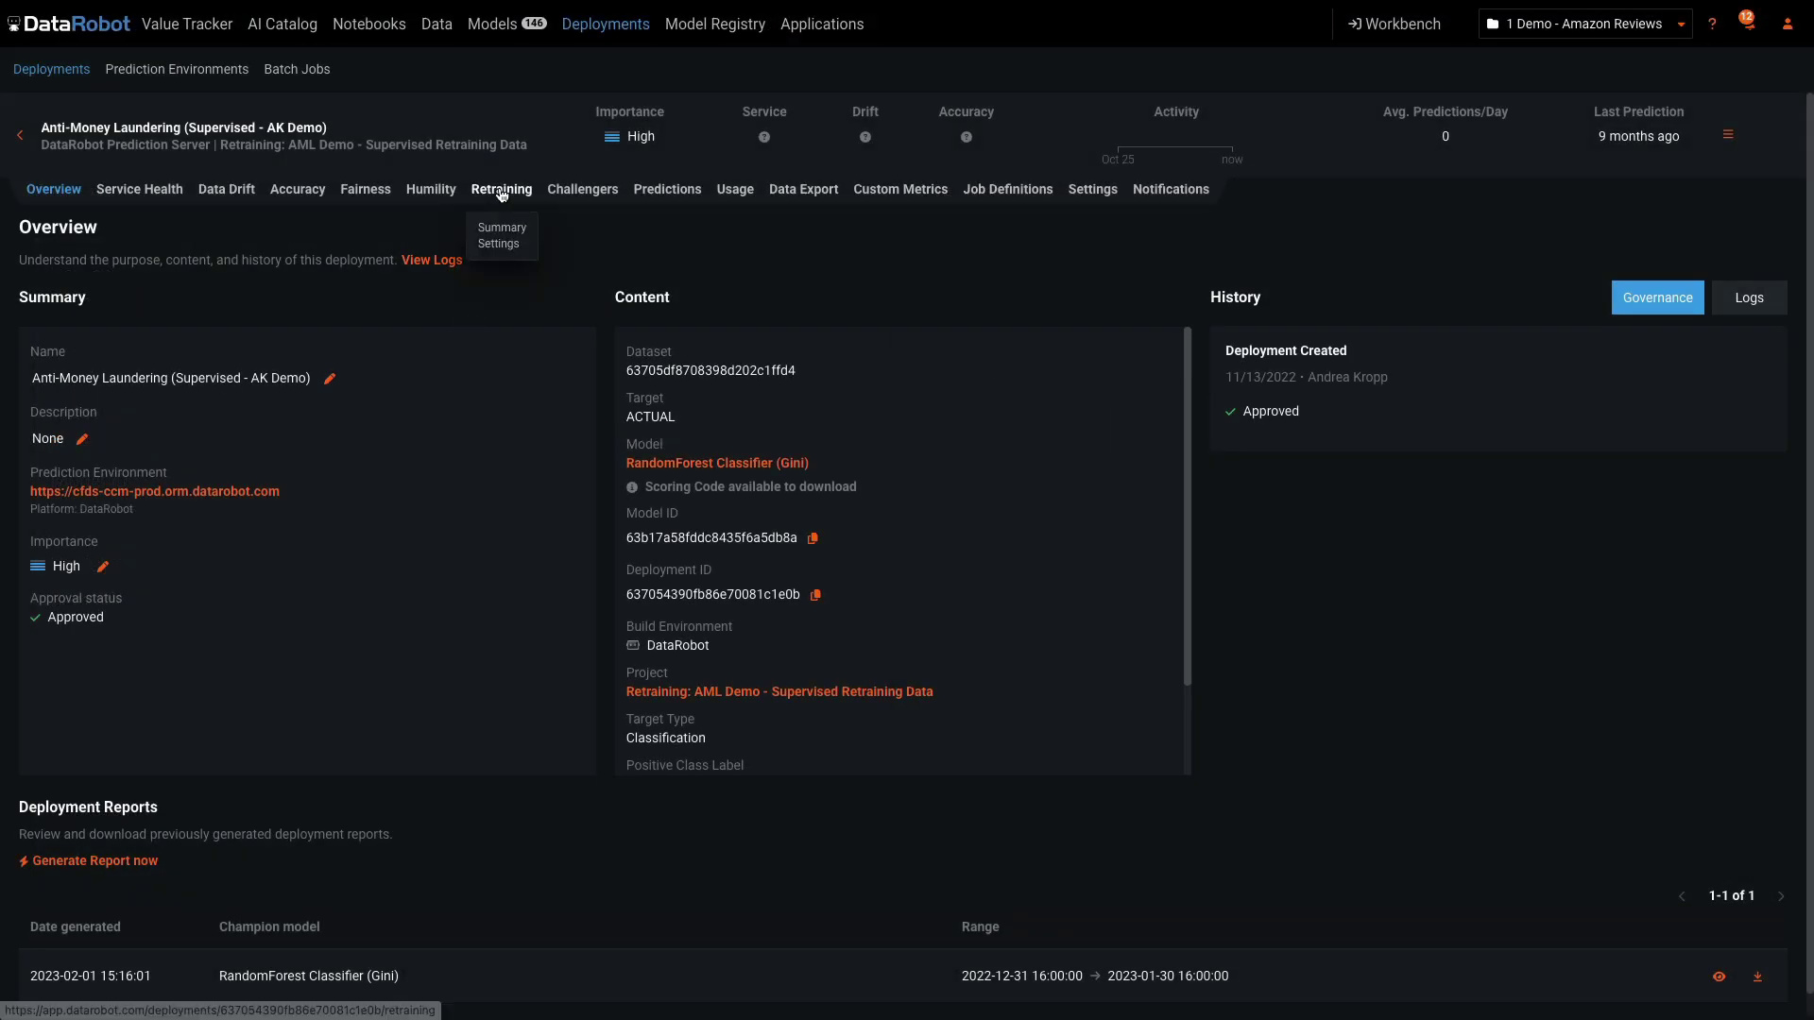
Review Weekly routine retraining history, then draft a Comprehensive Autopilot policy adding the model as challenger
{"action": "left_click", "coordinate": [501, 192]}
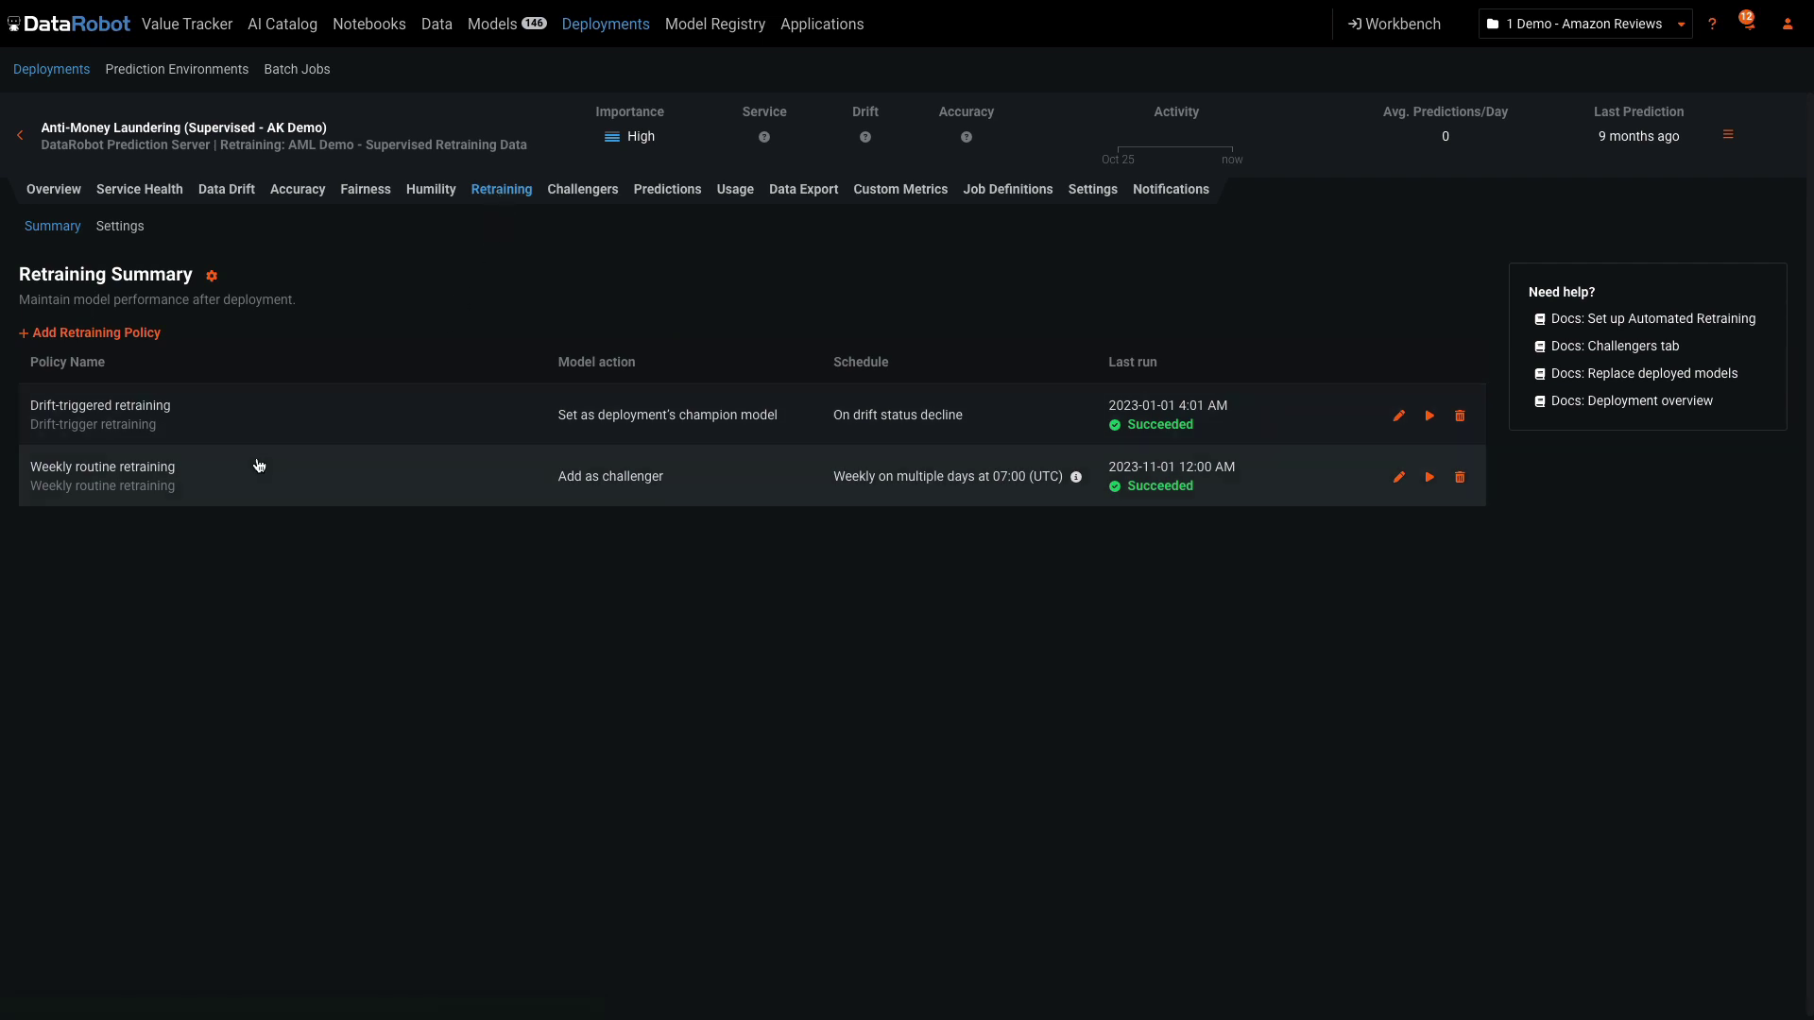
{"action": "left_click", "coordinate": [208, 486]}
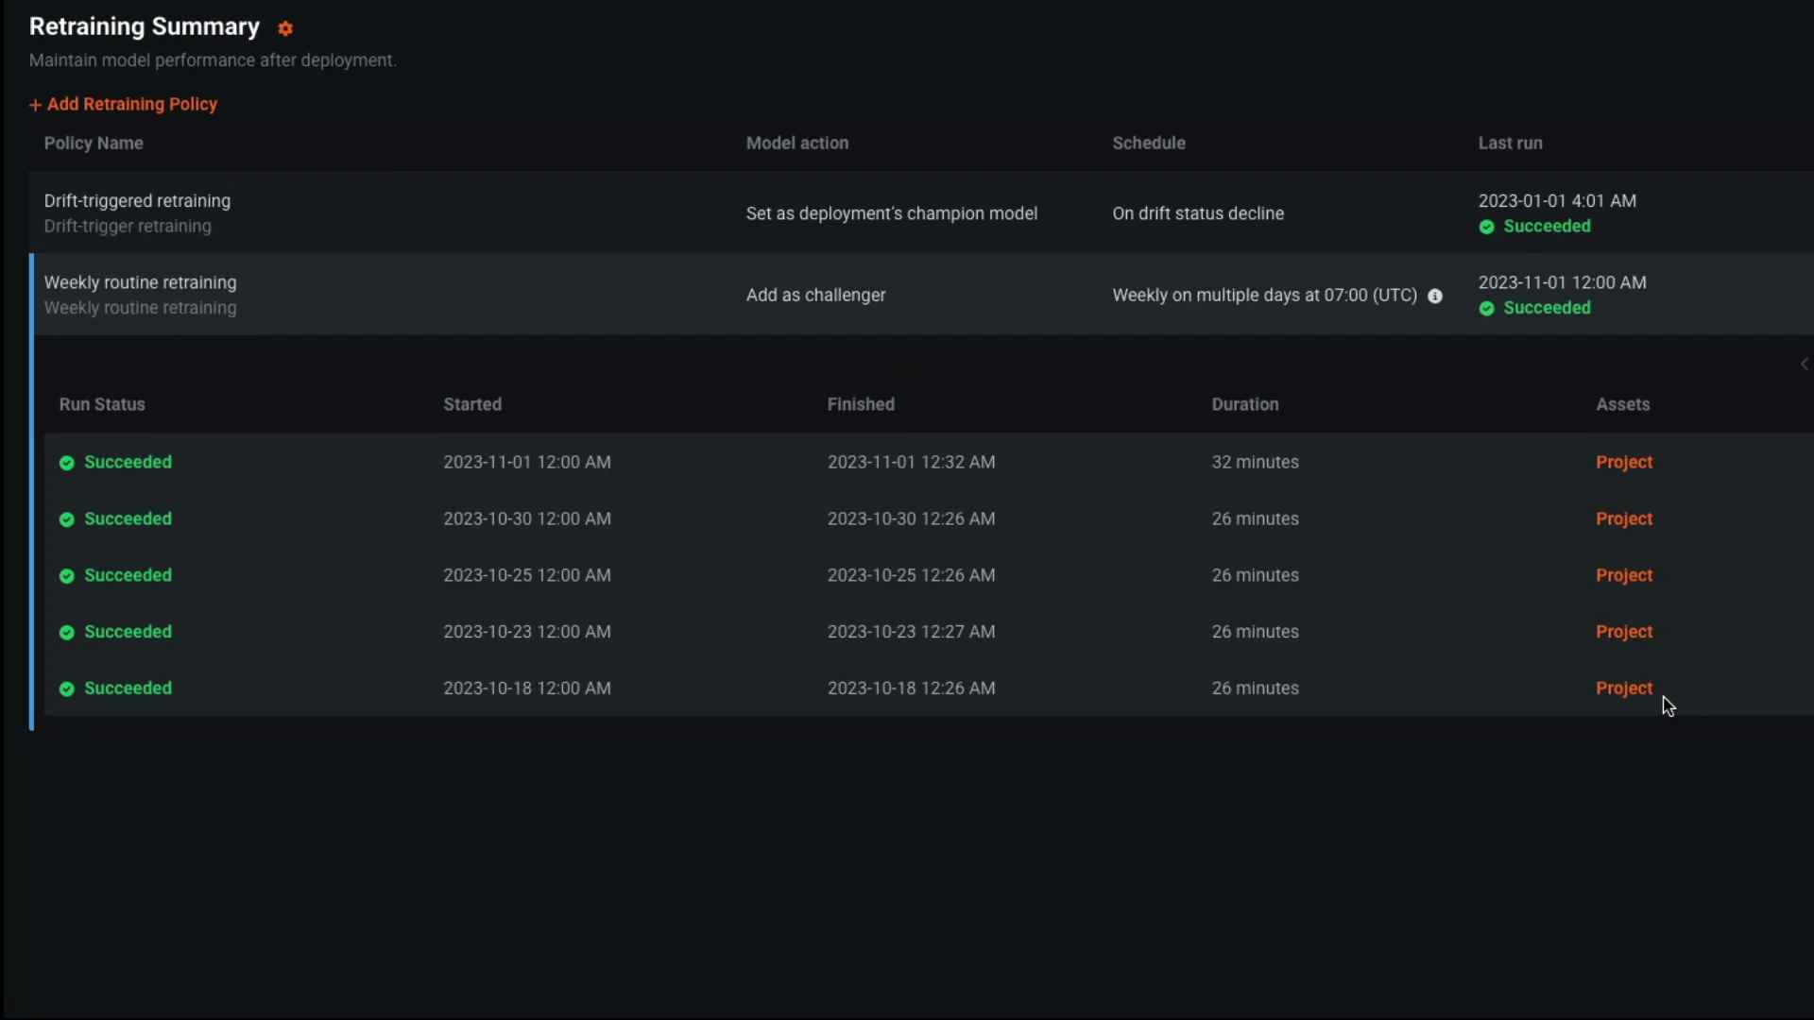
{"action": "left_click", "coordinate": [190, 105]}
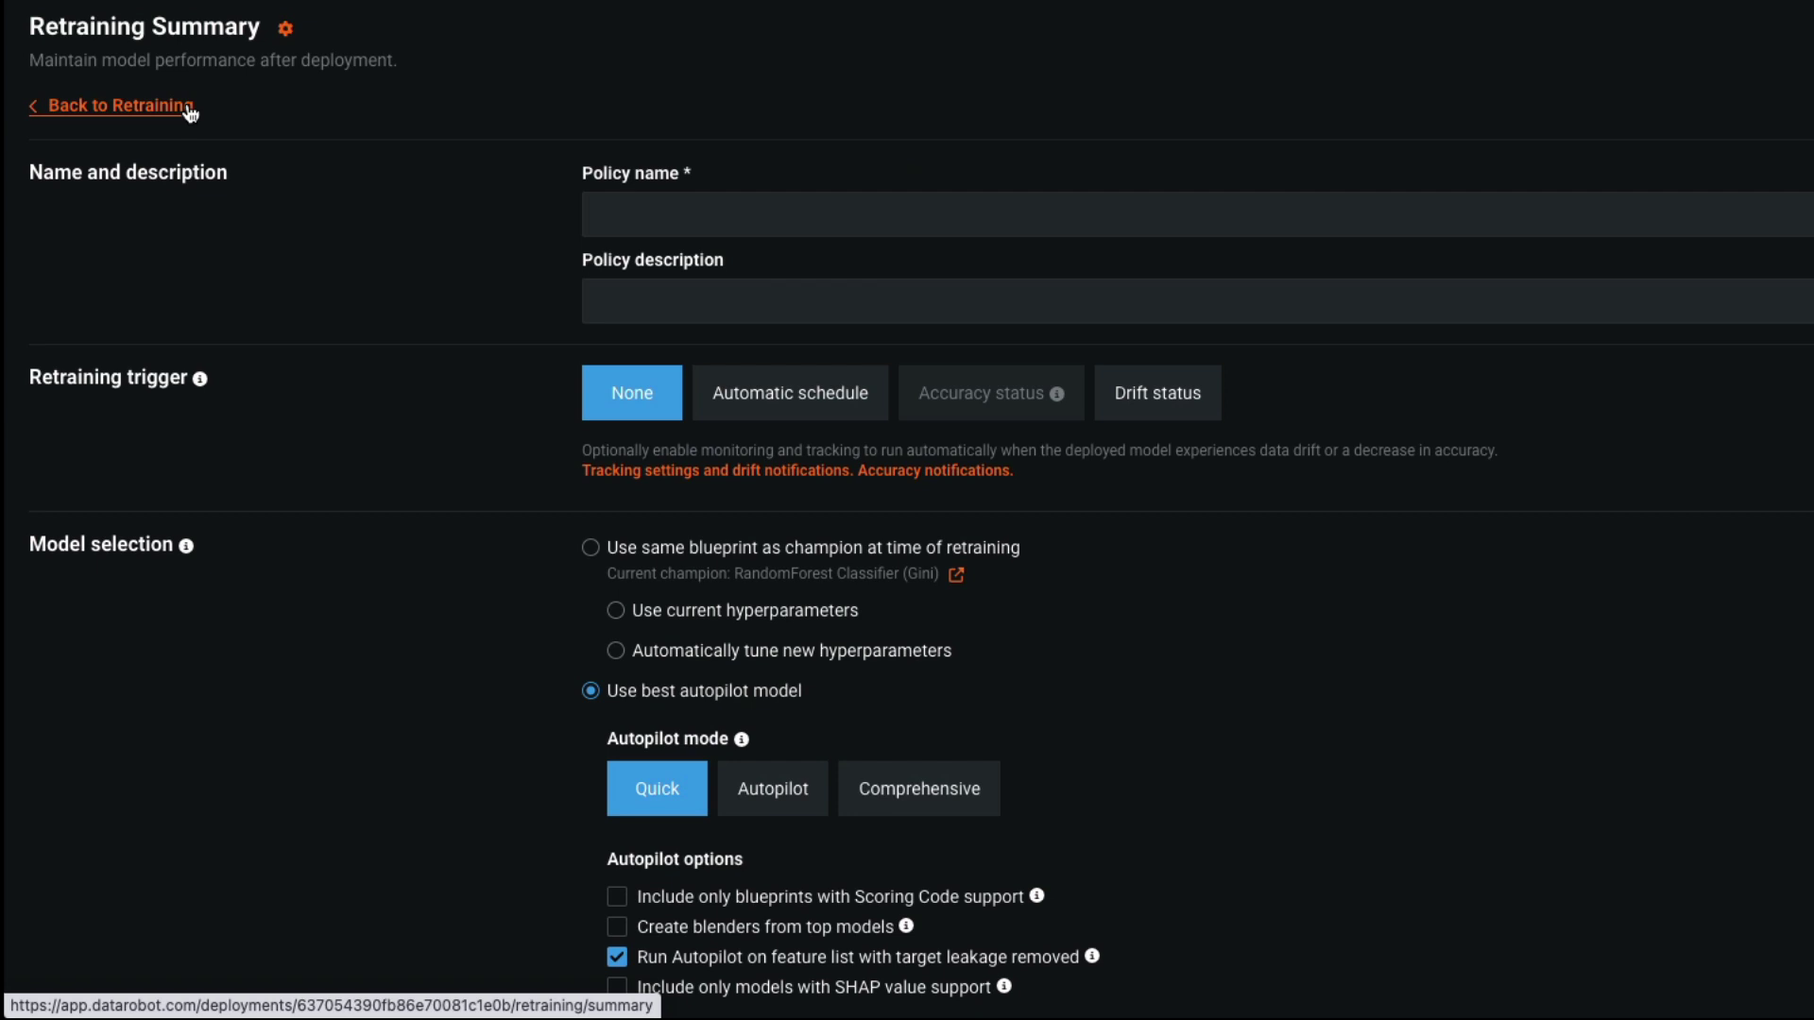
{"action": "scroll", "coordinate": [377, 497], "scroll_direction": "down", "scroll_amount": 3}
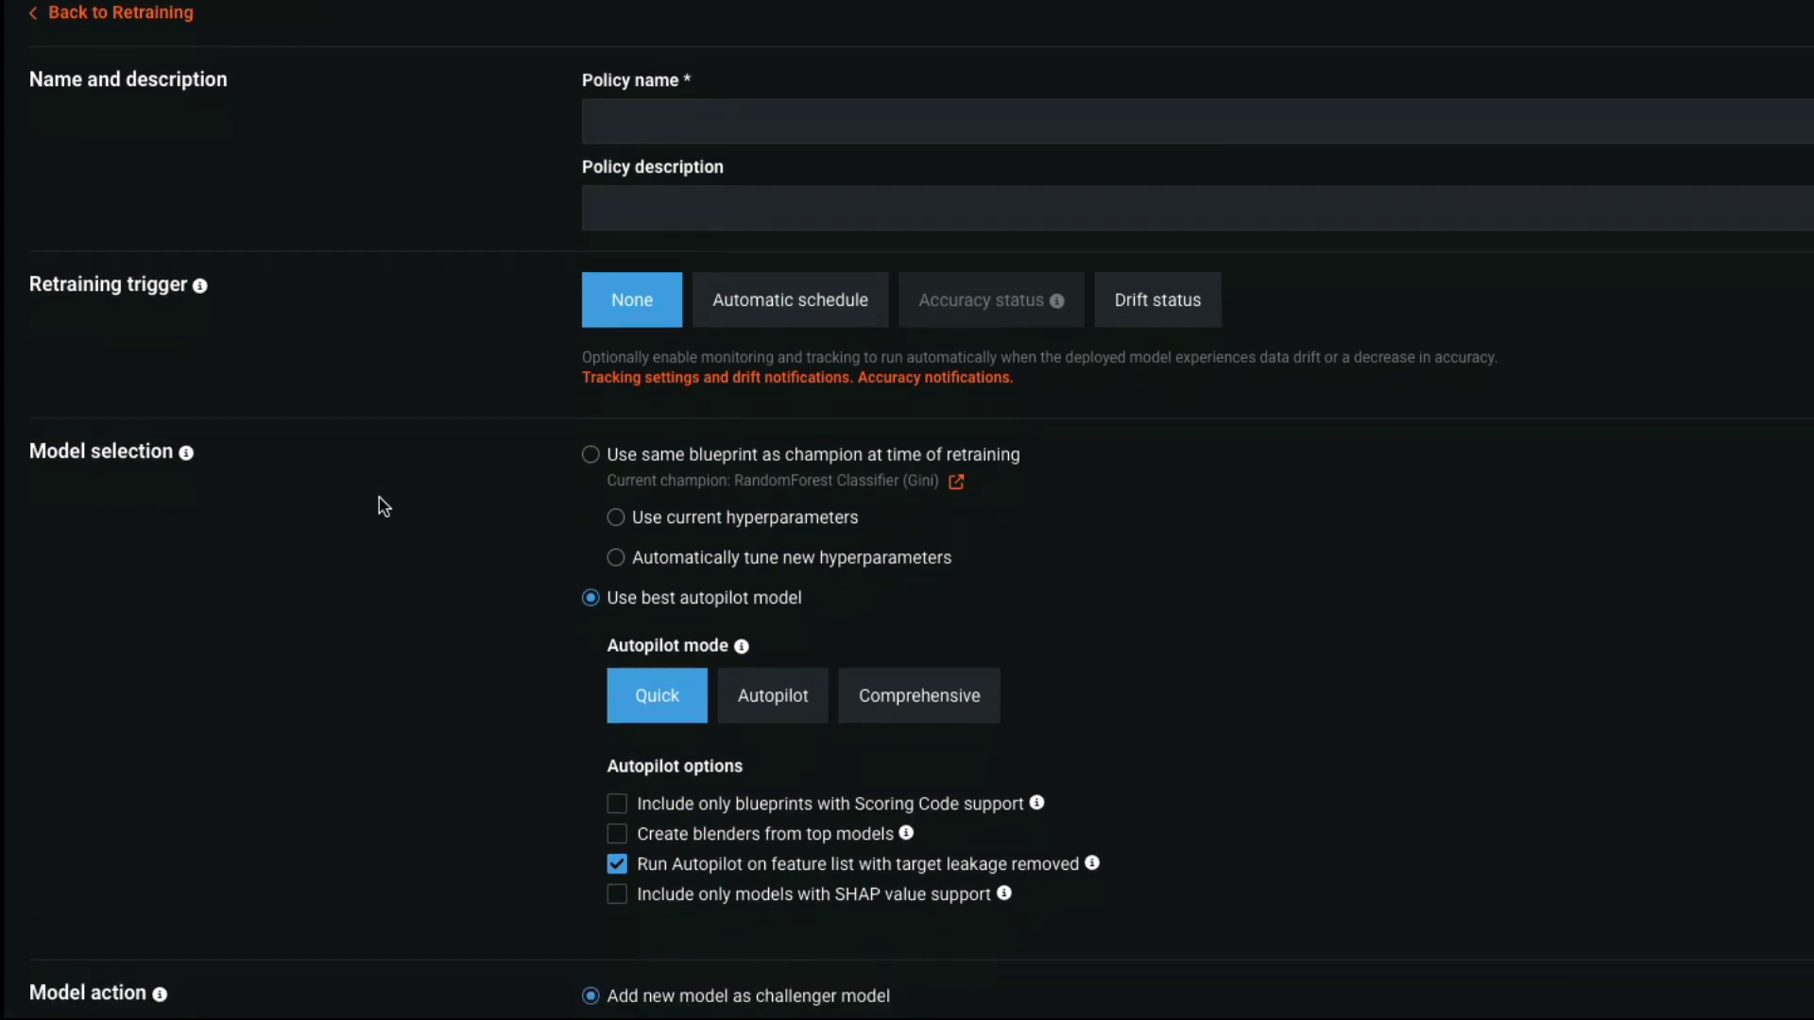
{"action": "scroll", "coordinate": [385, 505], "scroll_direction": "down", "scroll_amount": 5}
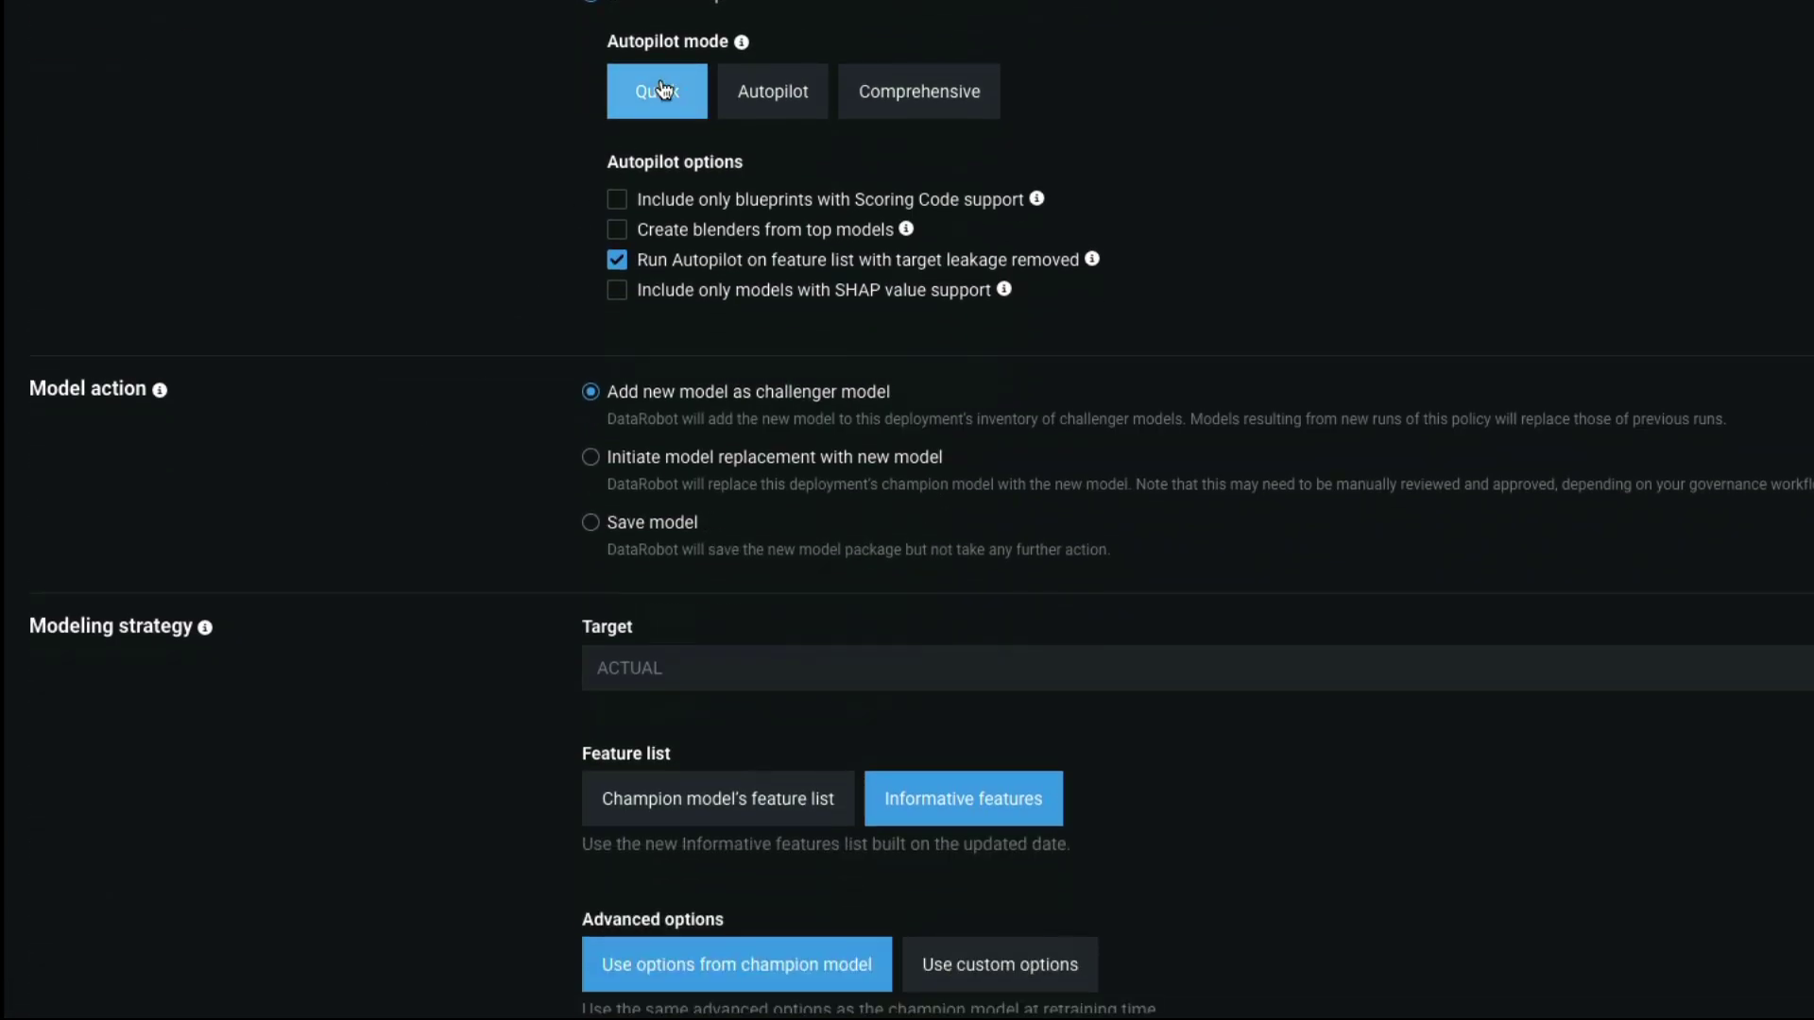
{"action": "left_click", "coordinate": [918, 102]}
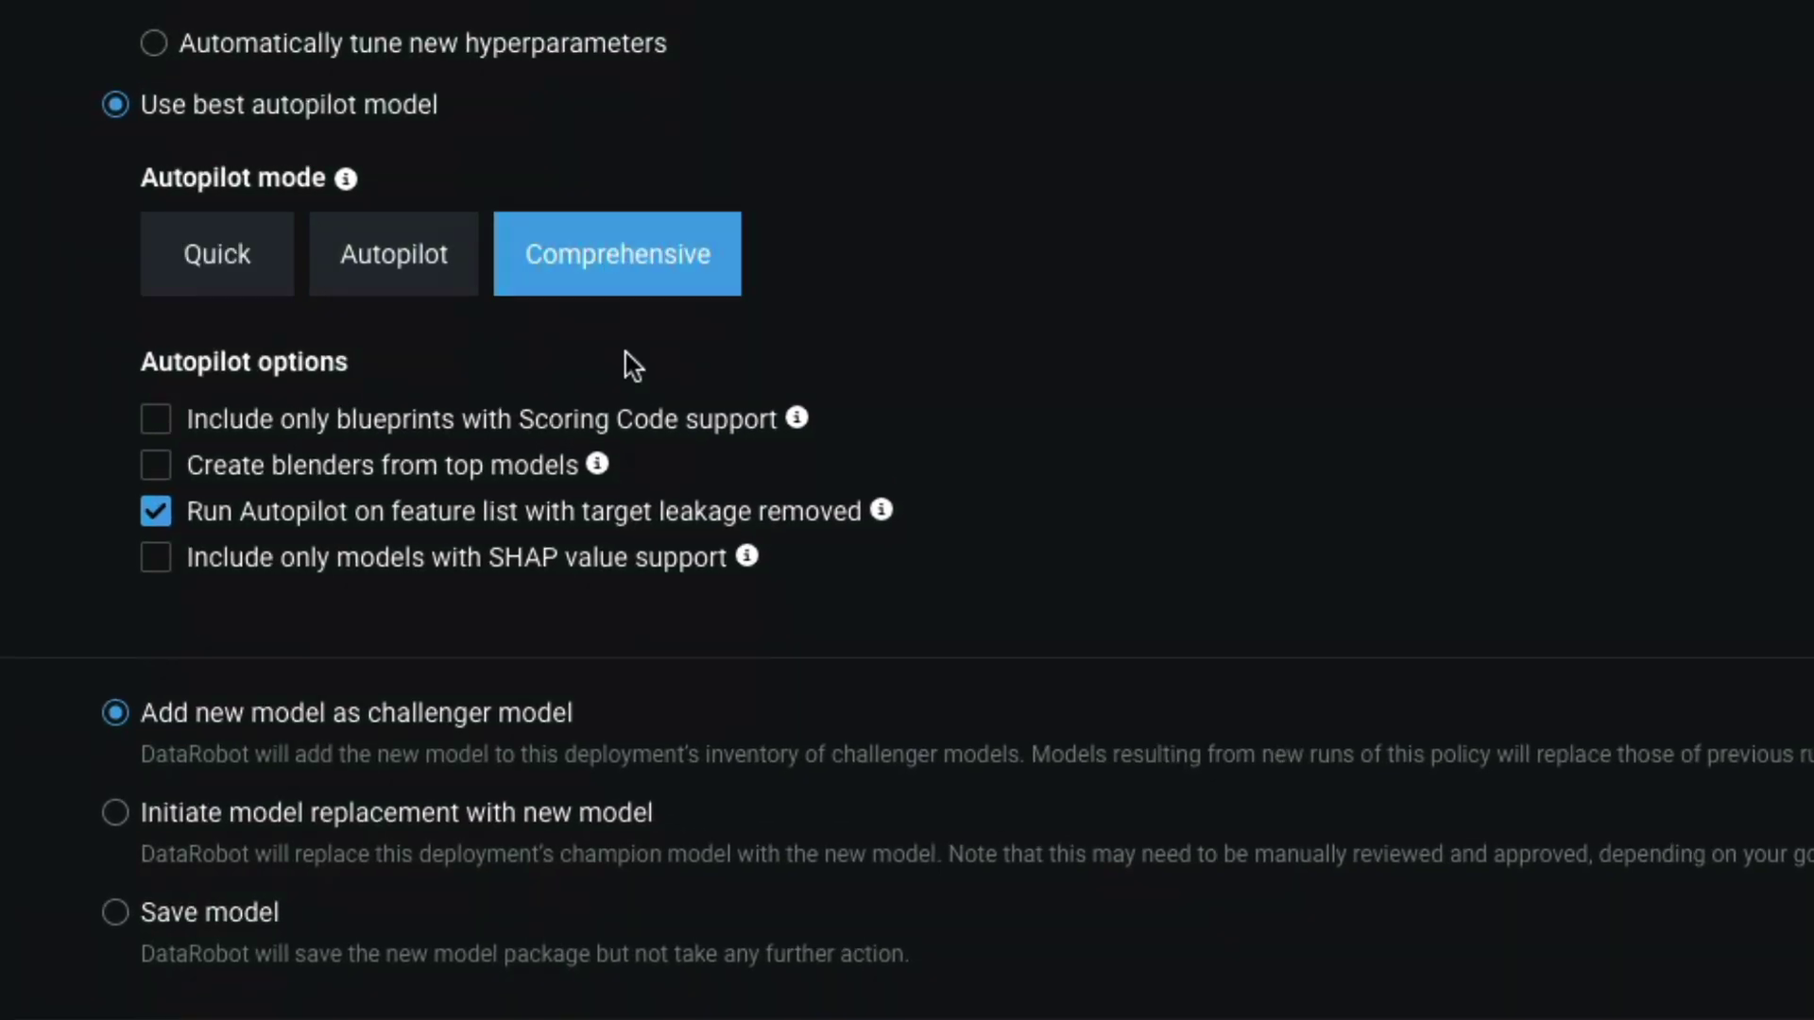
{"action": "left_click", "coordinate": [117, 916]}
{"action": "left_click", "coordinate": [117, 711]}
Make retraining replace the champion, then review Equal Parity fairness for GENDER and the fairness settings
{"action": "left_click", "coordinate": [120, 818]}
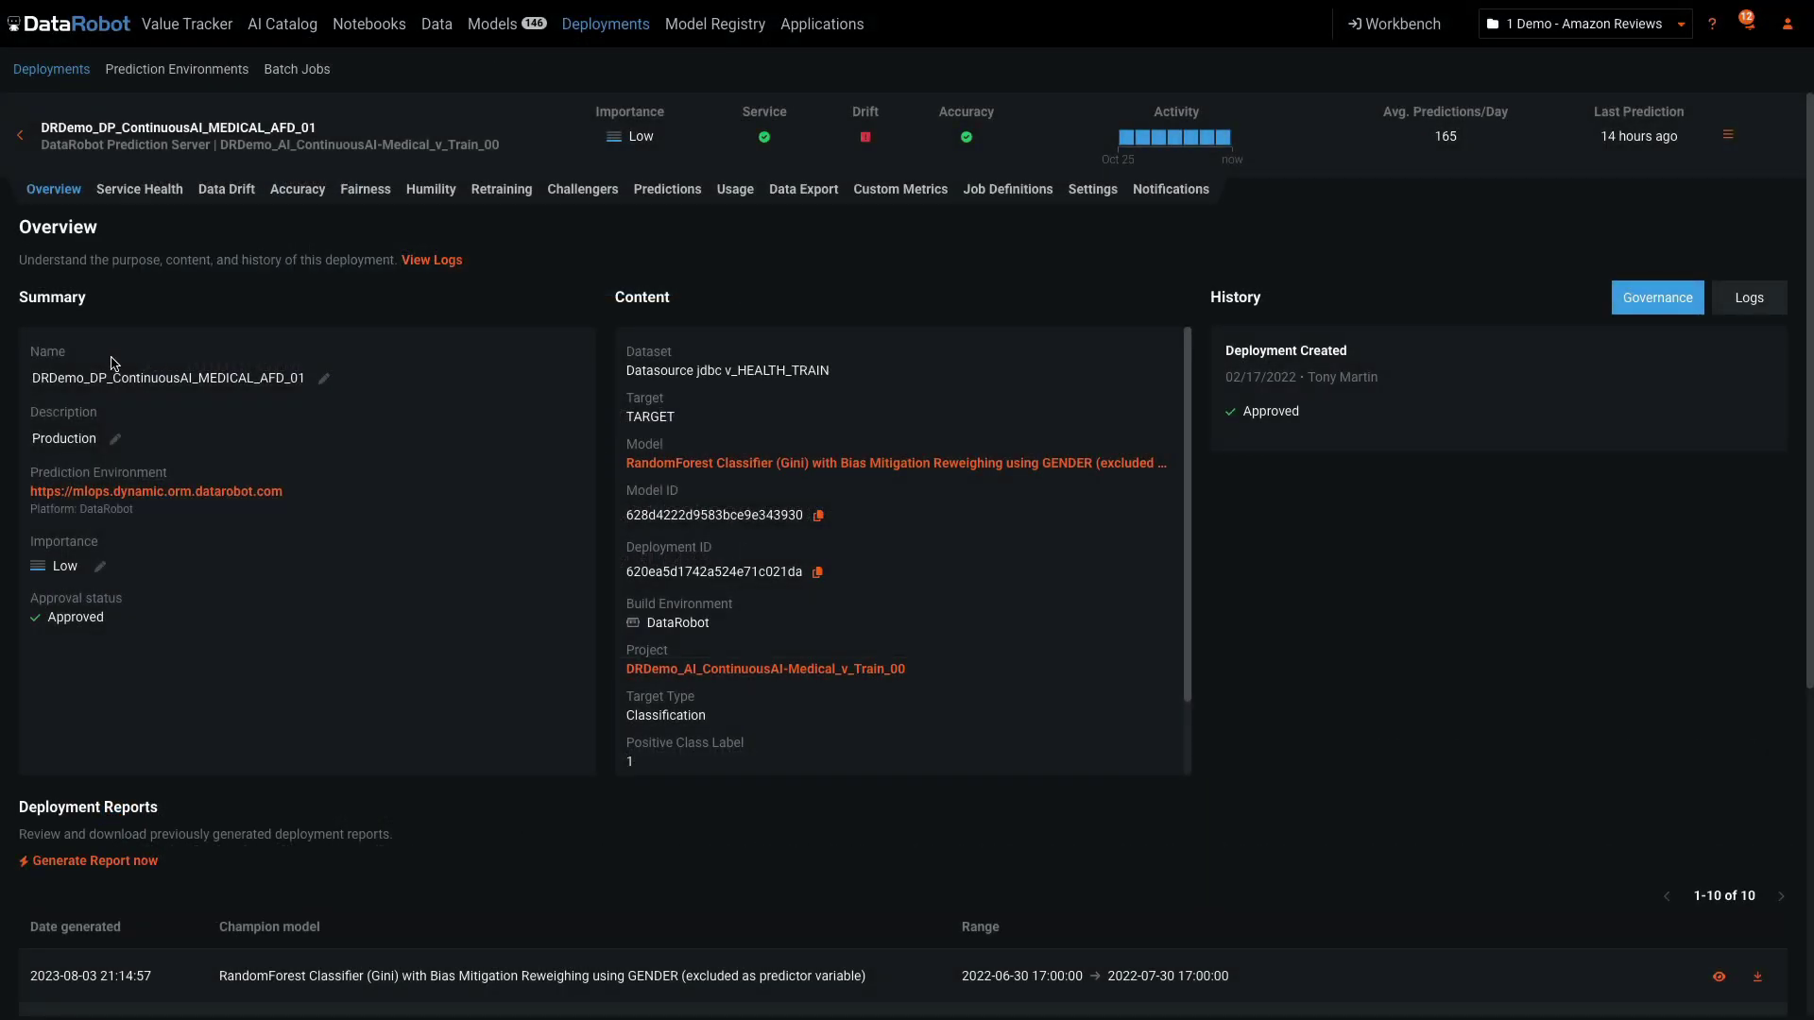
{"action": "left_click", "coordinate": [375, 195]}
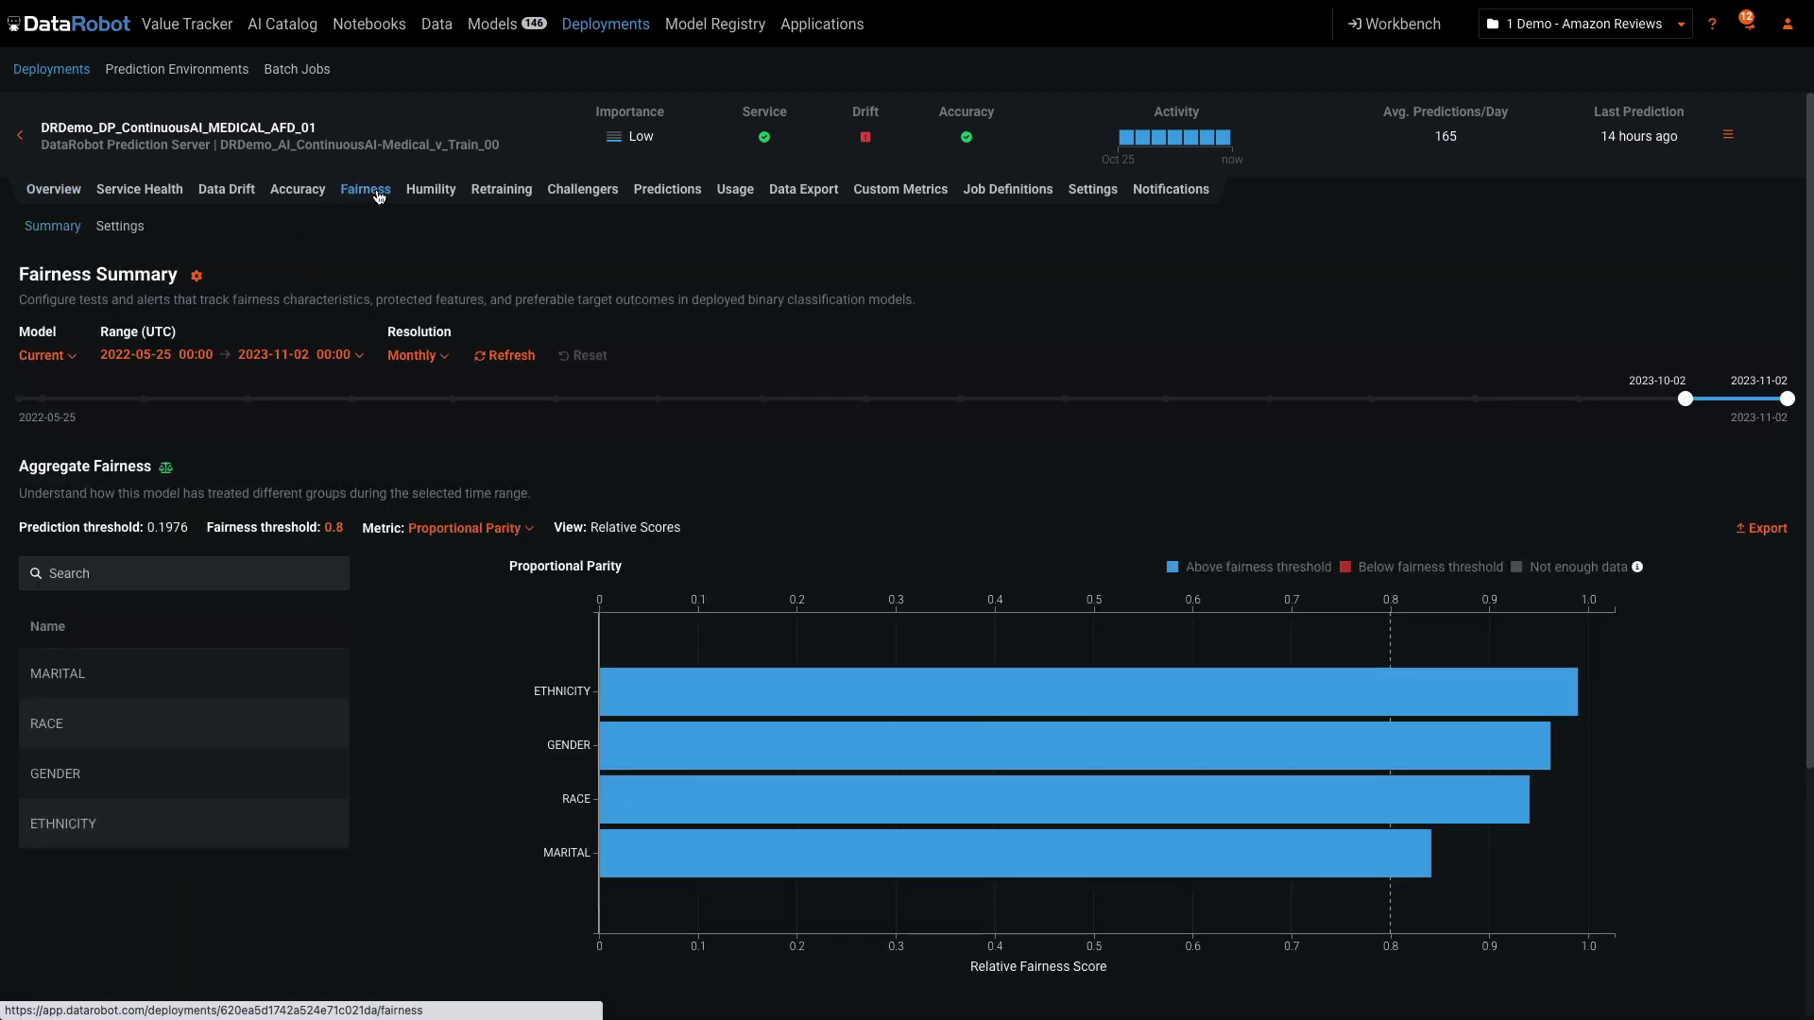
{"action": "left_click", "coordinate": [526, 531]}
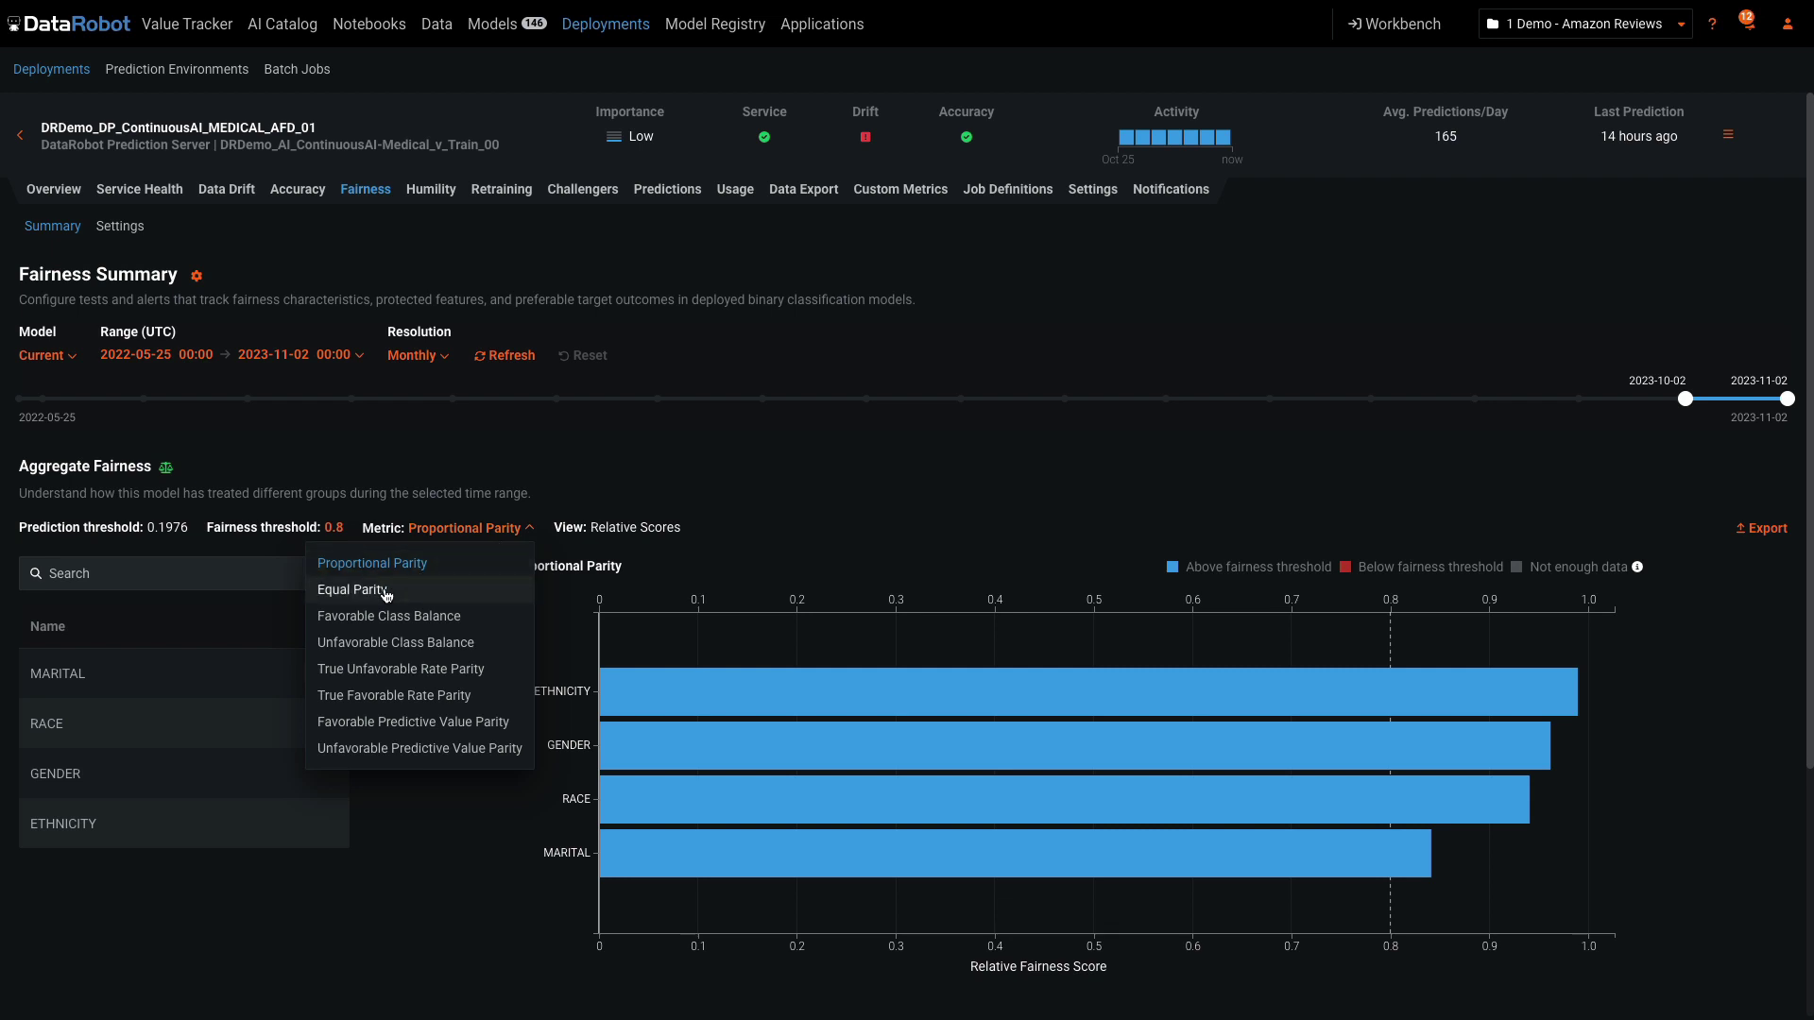
{"action": "left_click", "coordinate": [351, 591]}
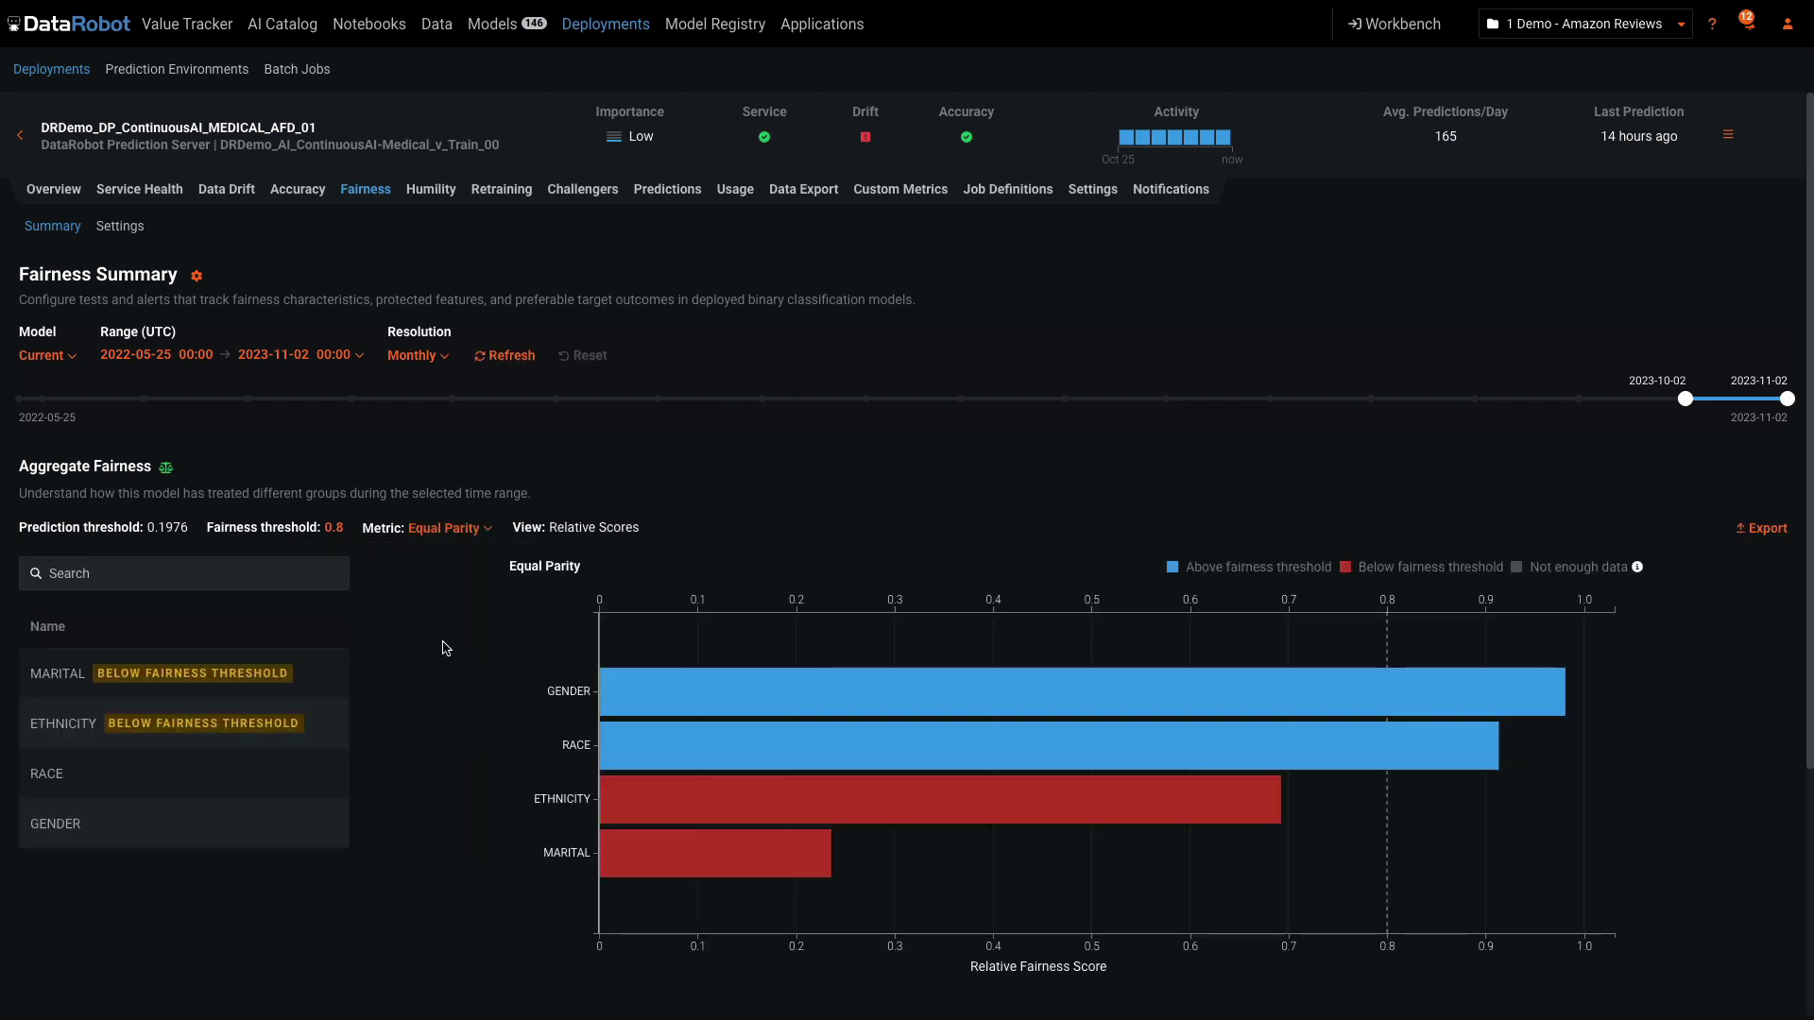
{"action": "left_click", "coordinate": [577, 696]}
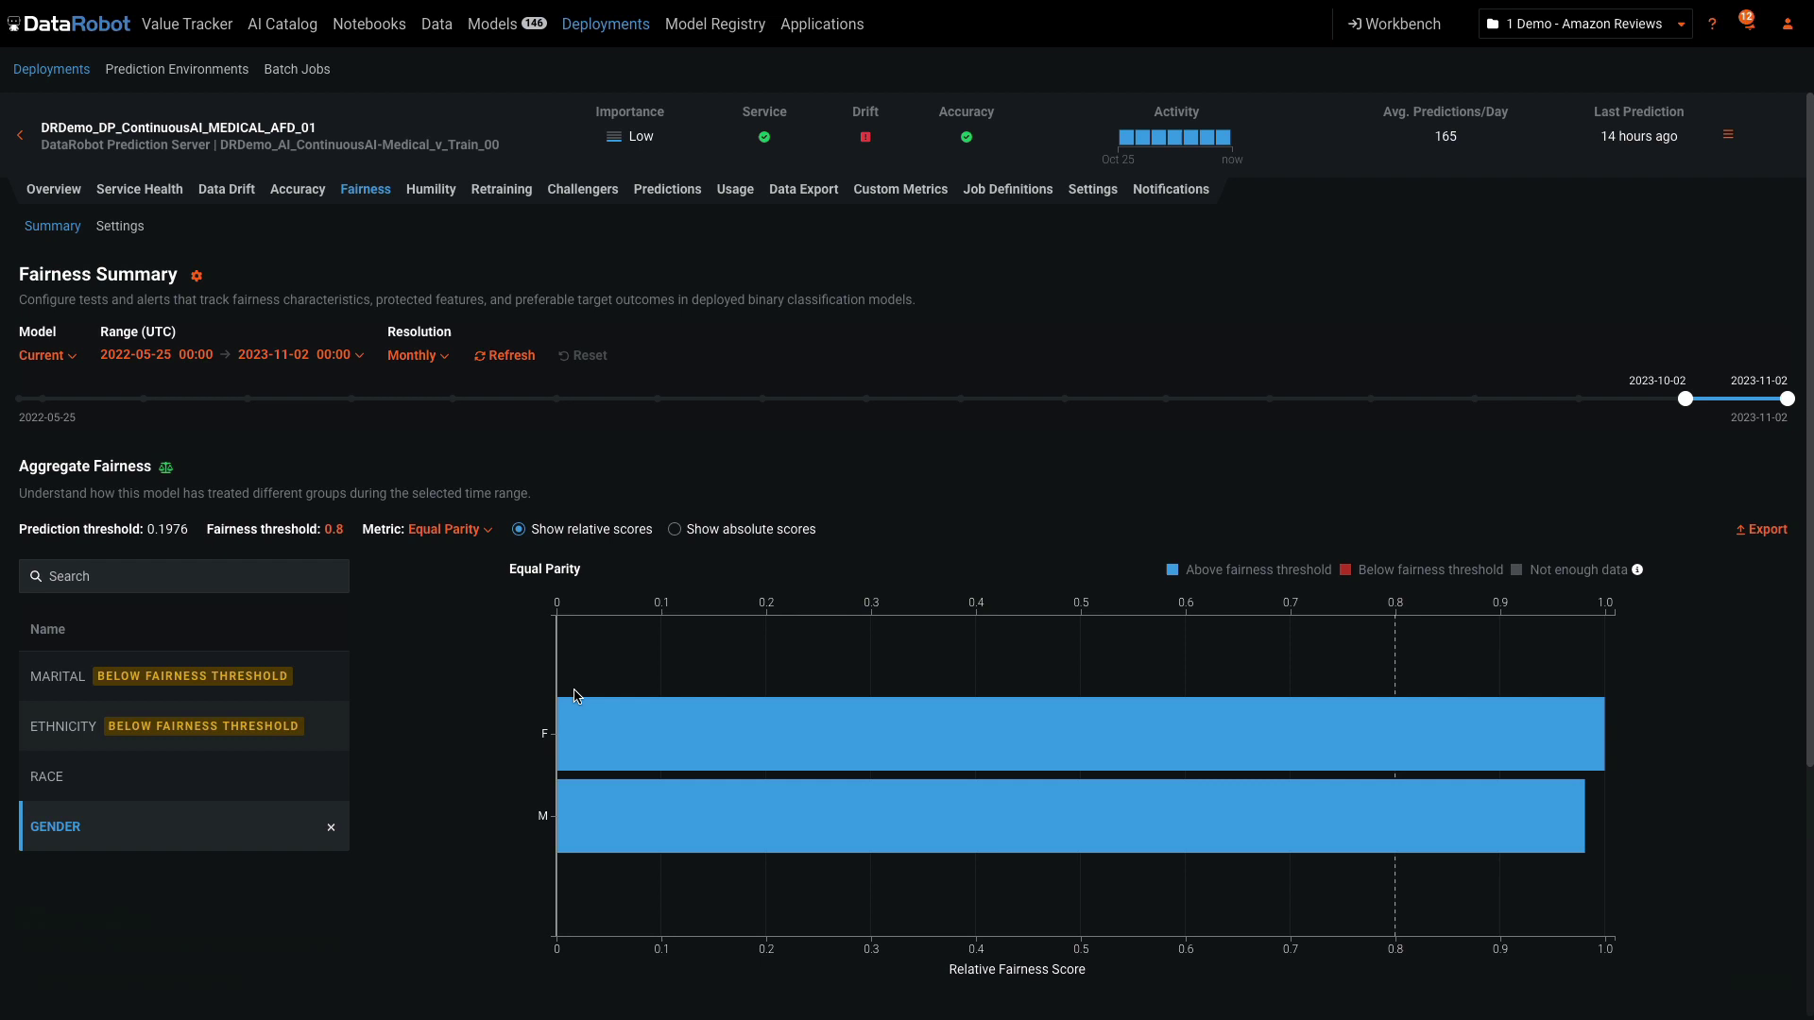
{"action": "left_click", "coordinate": [123, 228]}
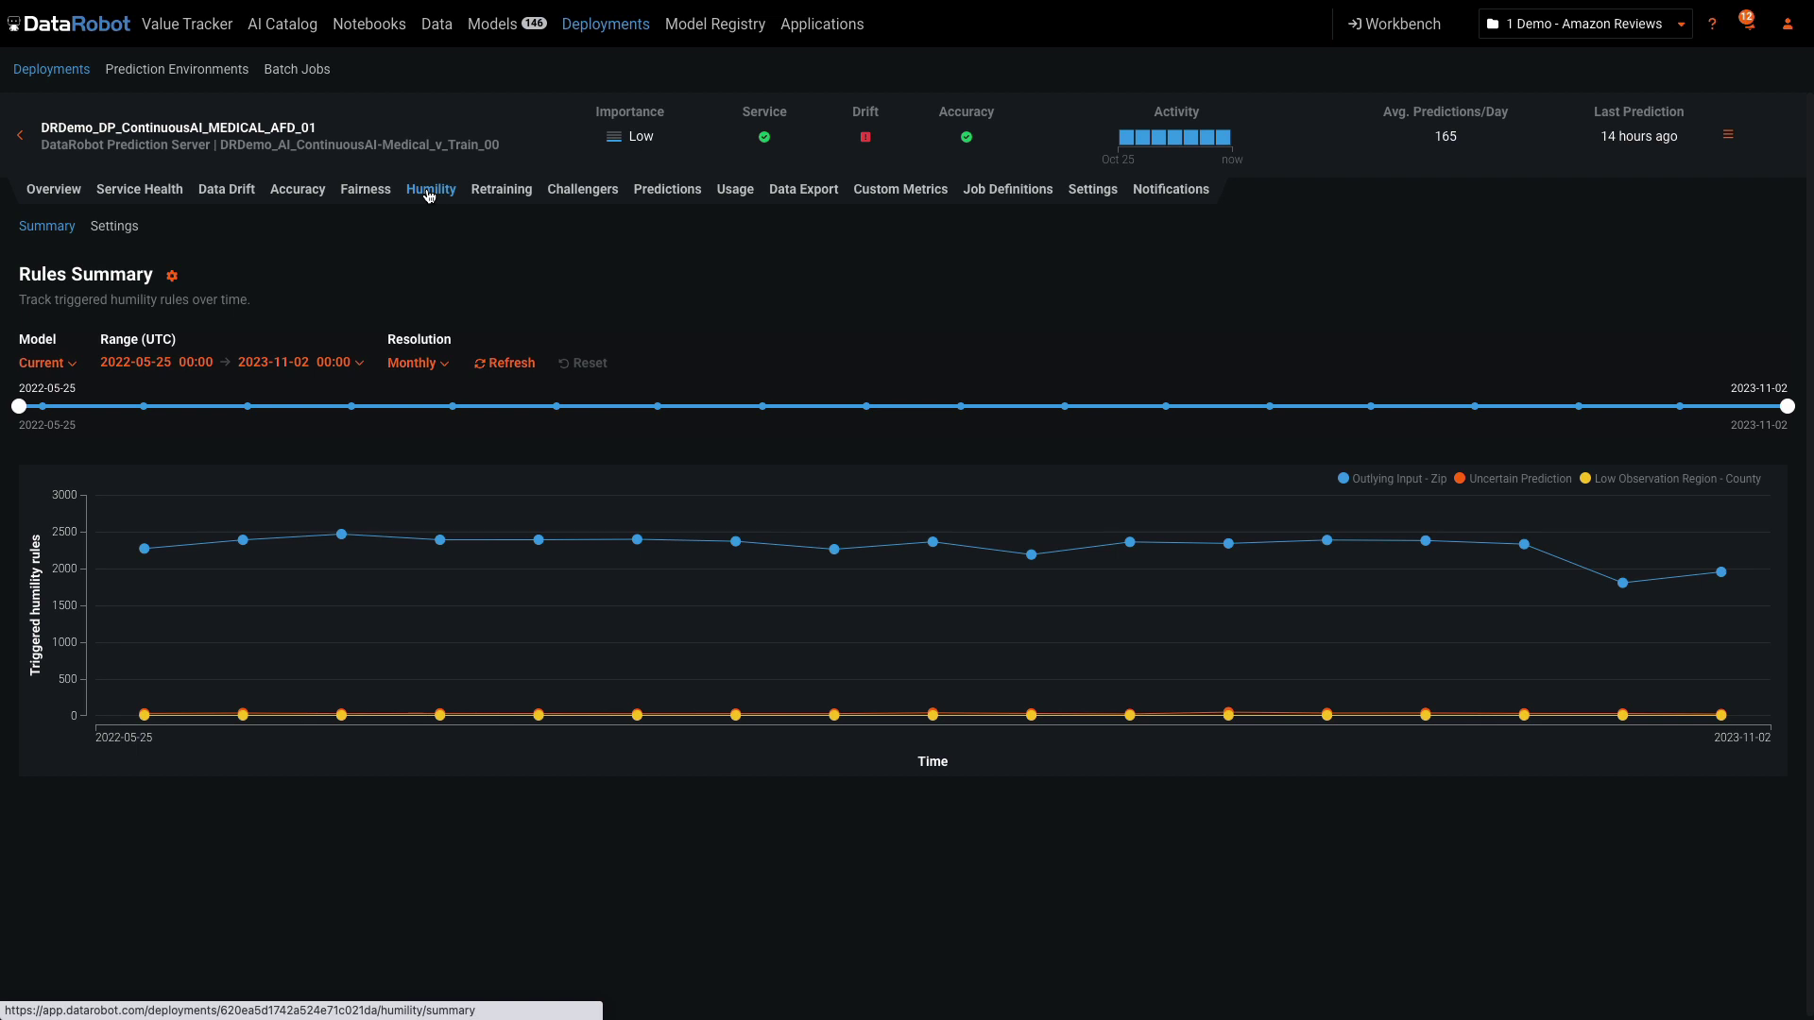
View the Humility rules settings
{"action": "left_click", "coordinate": [120, 235]}
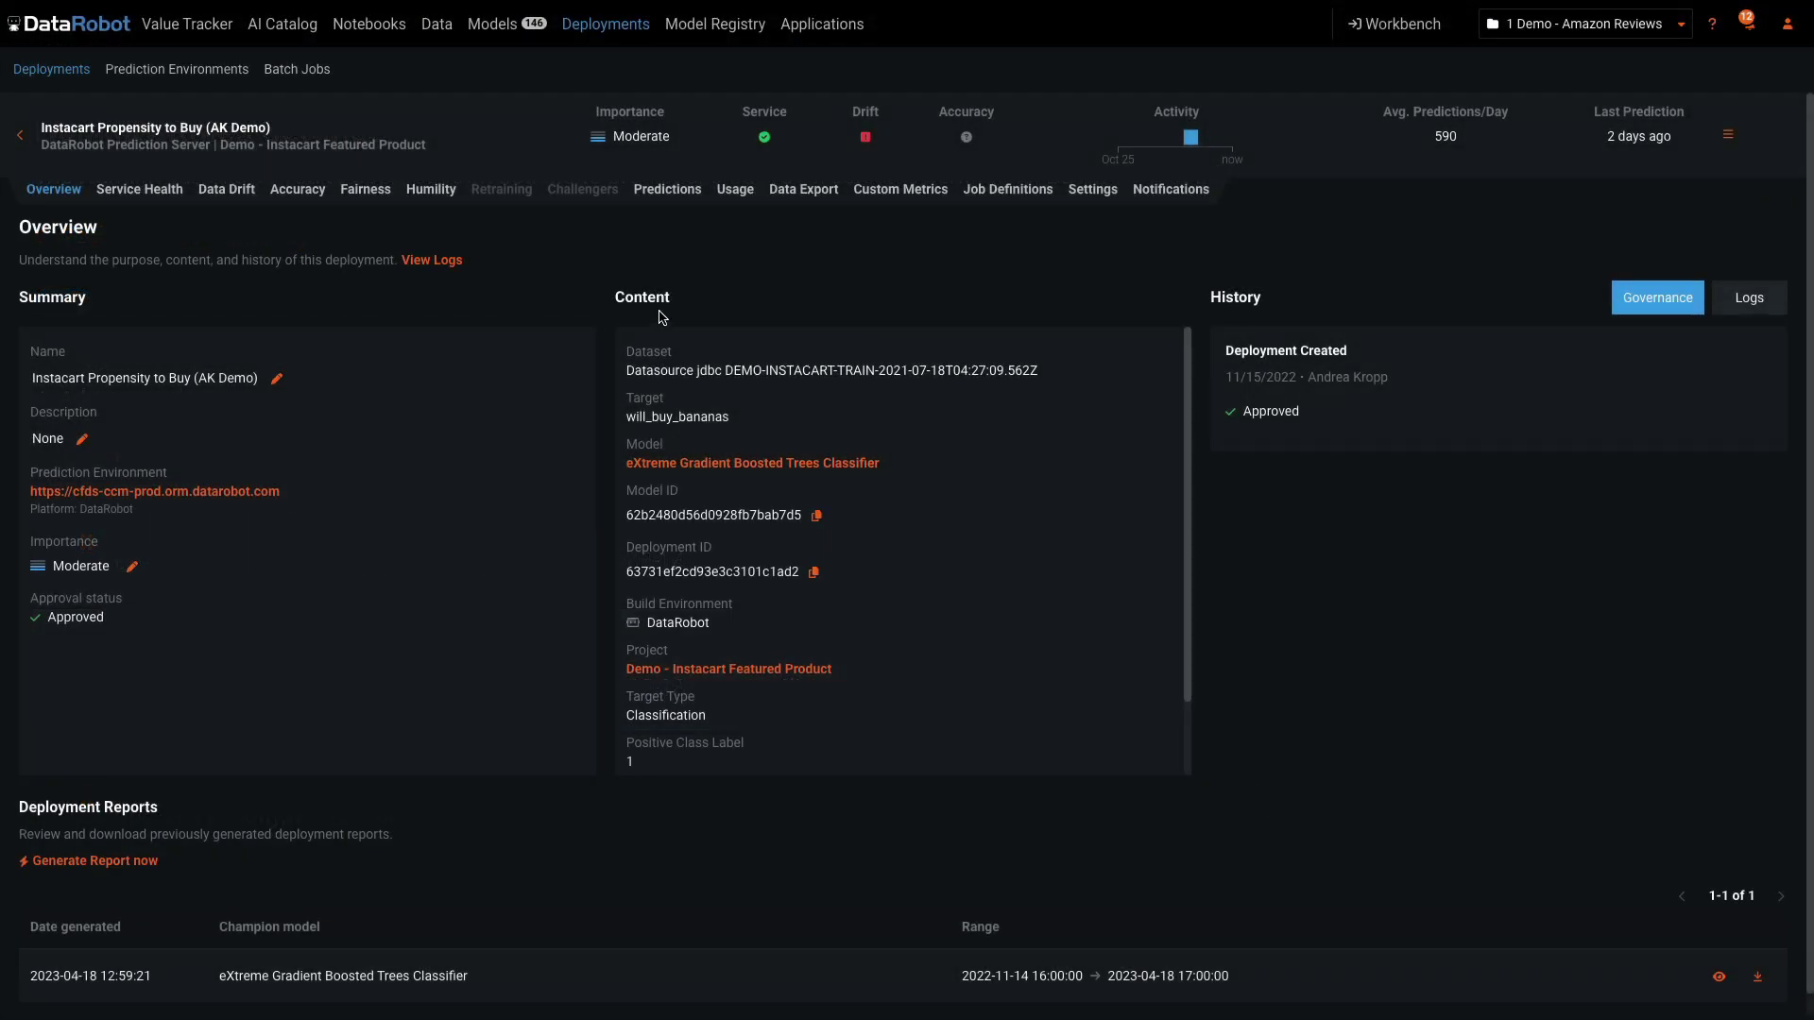
Edit the scheduled prediction job, confirming its JDBC destination and Every week frequency unchanged
{"action": "left_click", "coordinate": [1001, 194]}
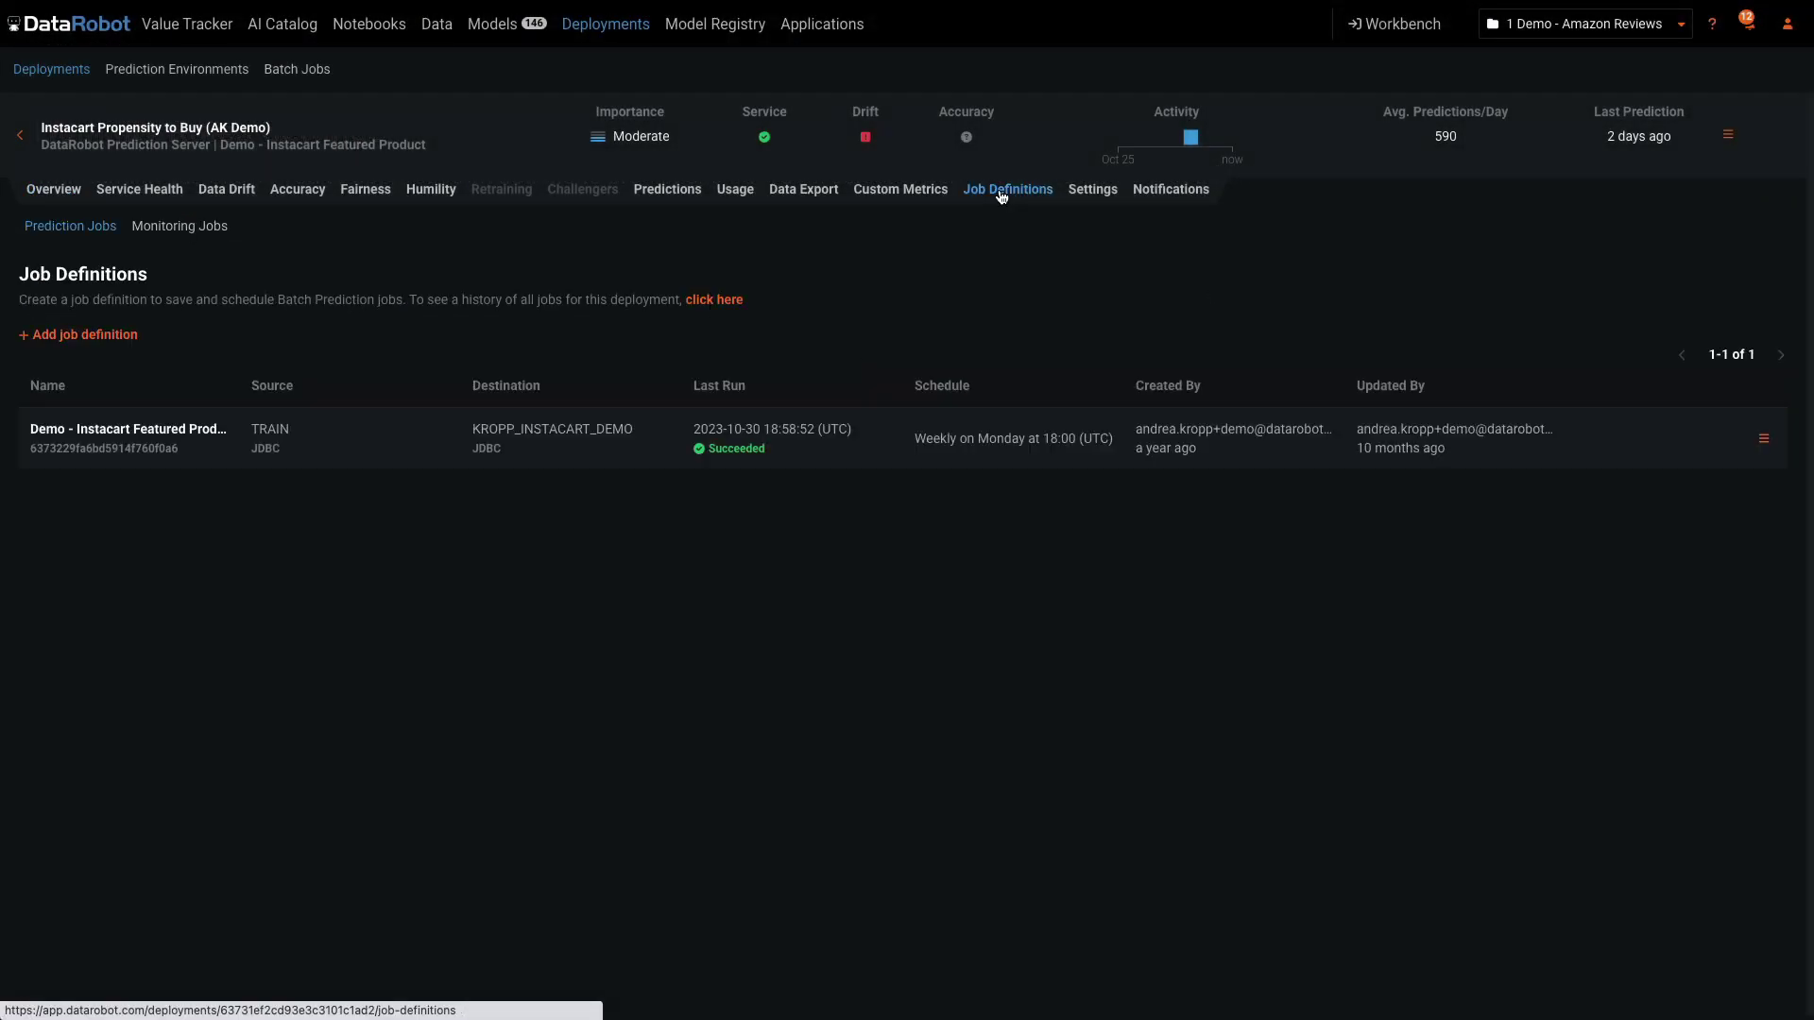
{"action": "left_click", "coordinate": [200, 434]}
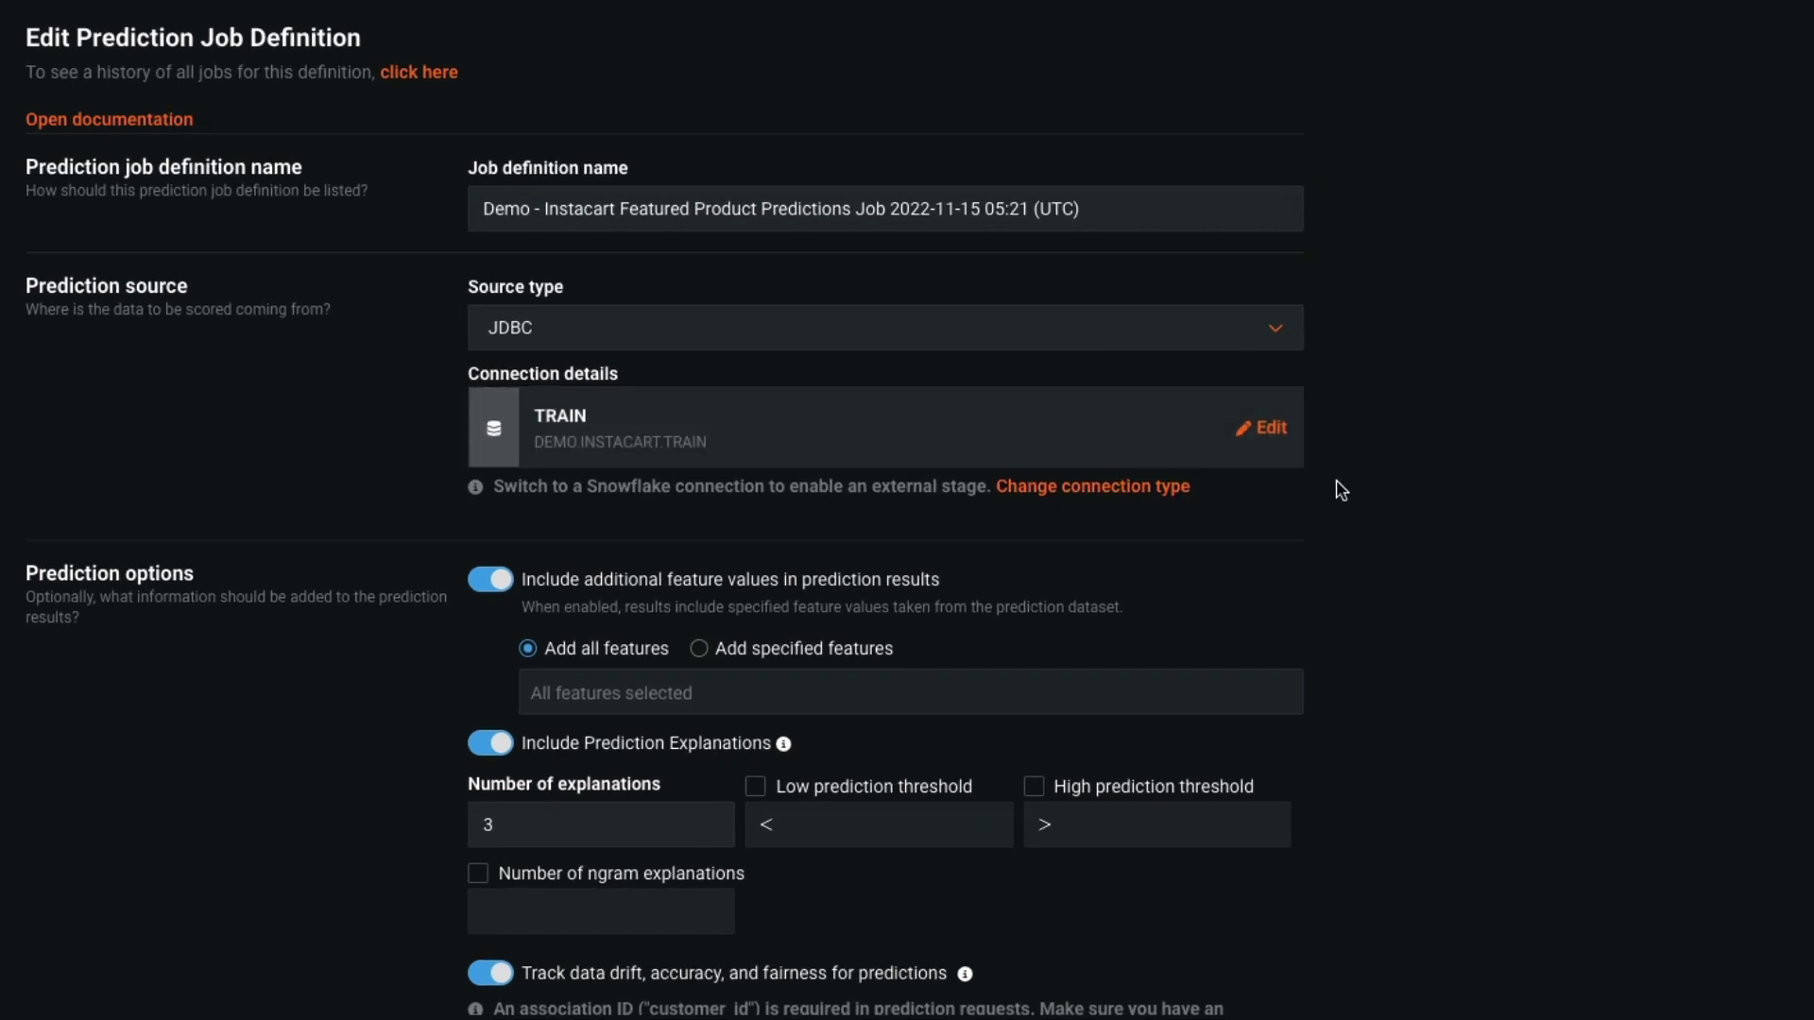
{"action": "scroll", "coordinate": [1336, 490], "scroll_direction": "down", "scroll_amount": 8}
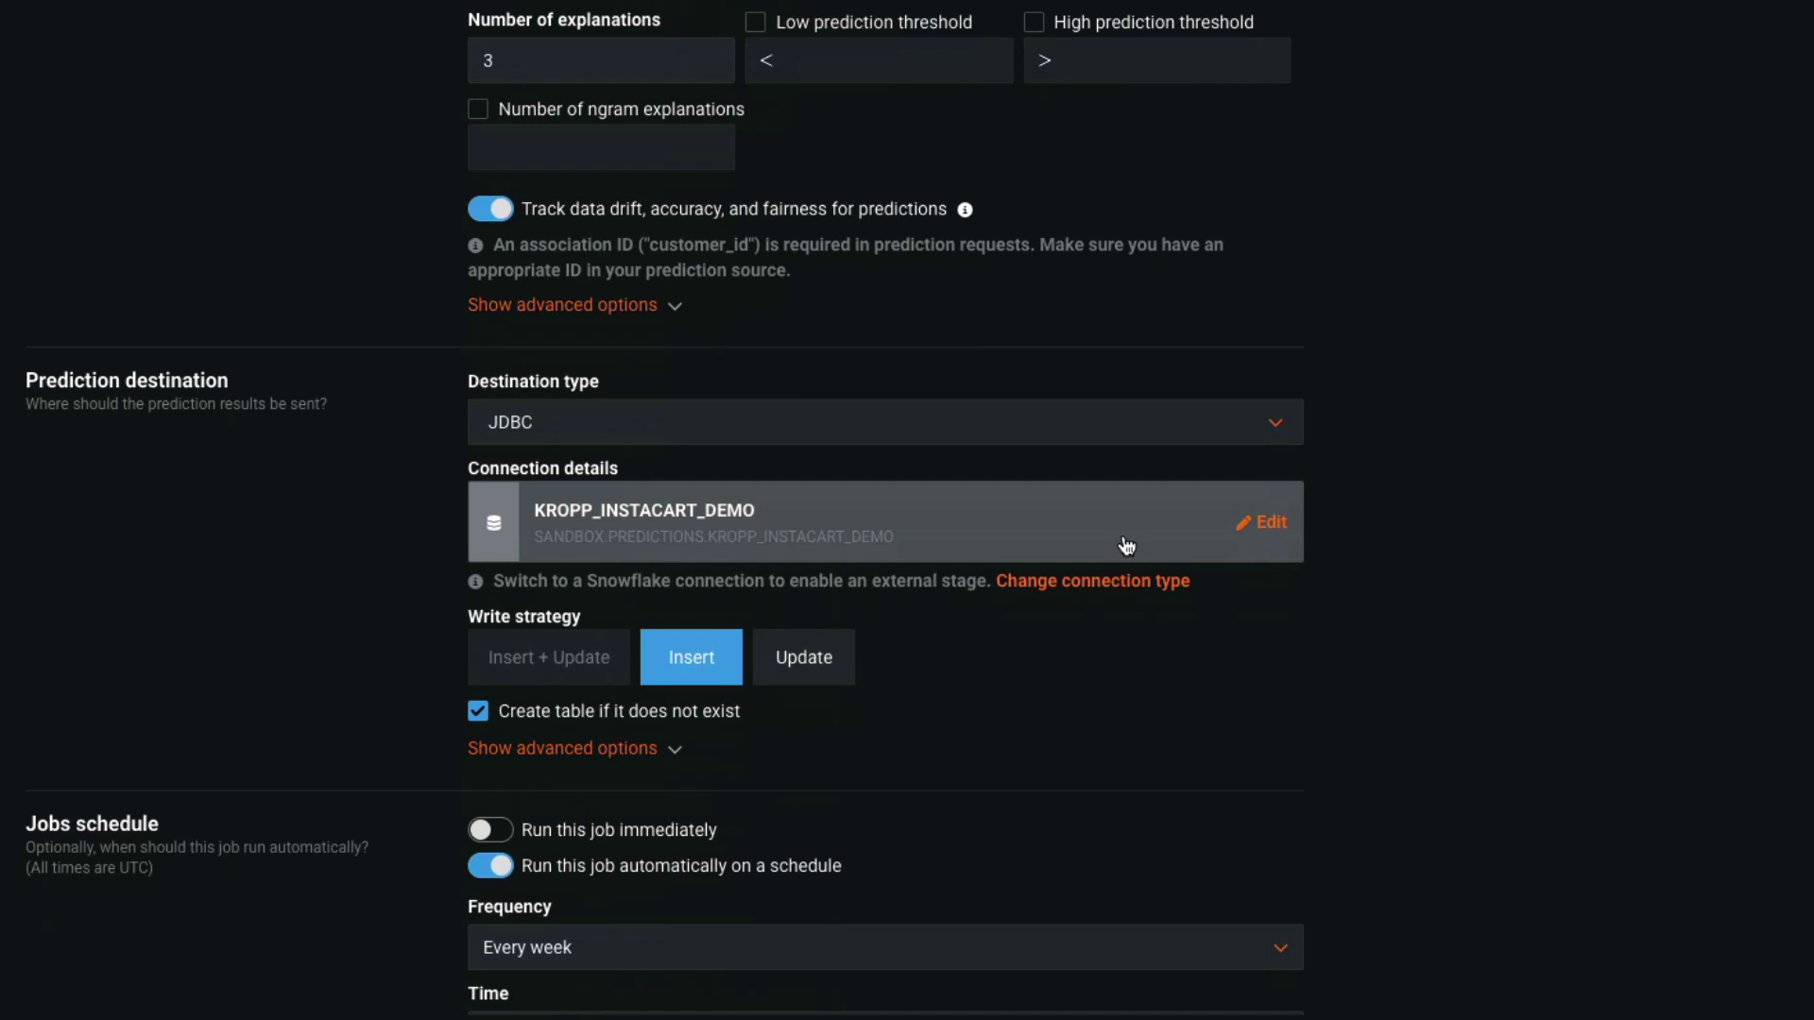
{"action": "left_click", "coordinate": [1274, 430]}
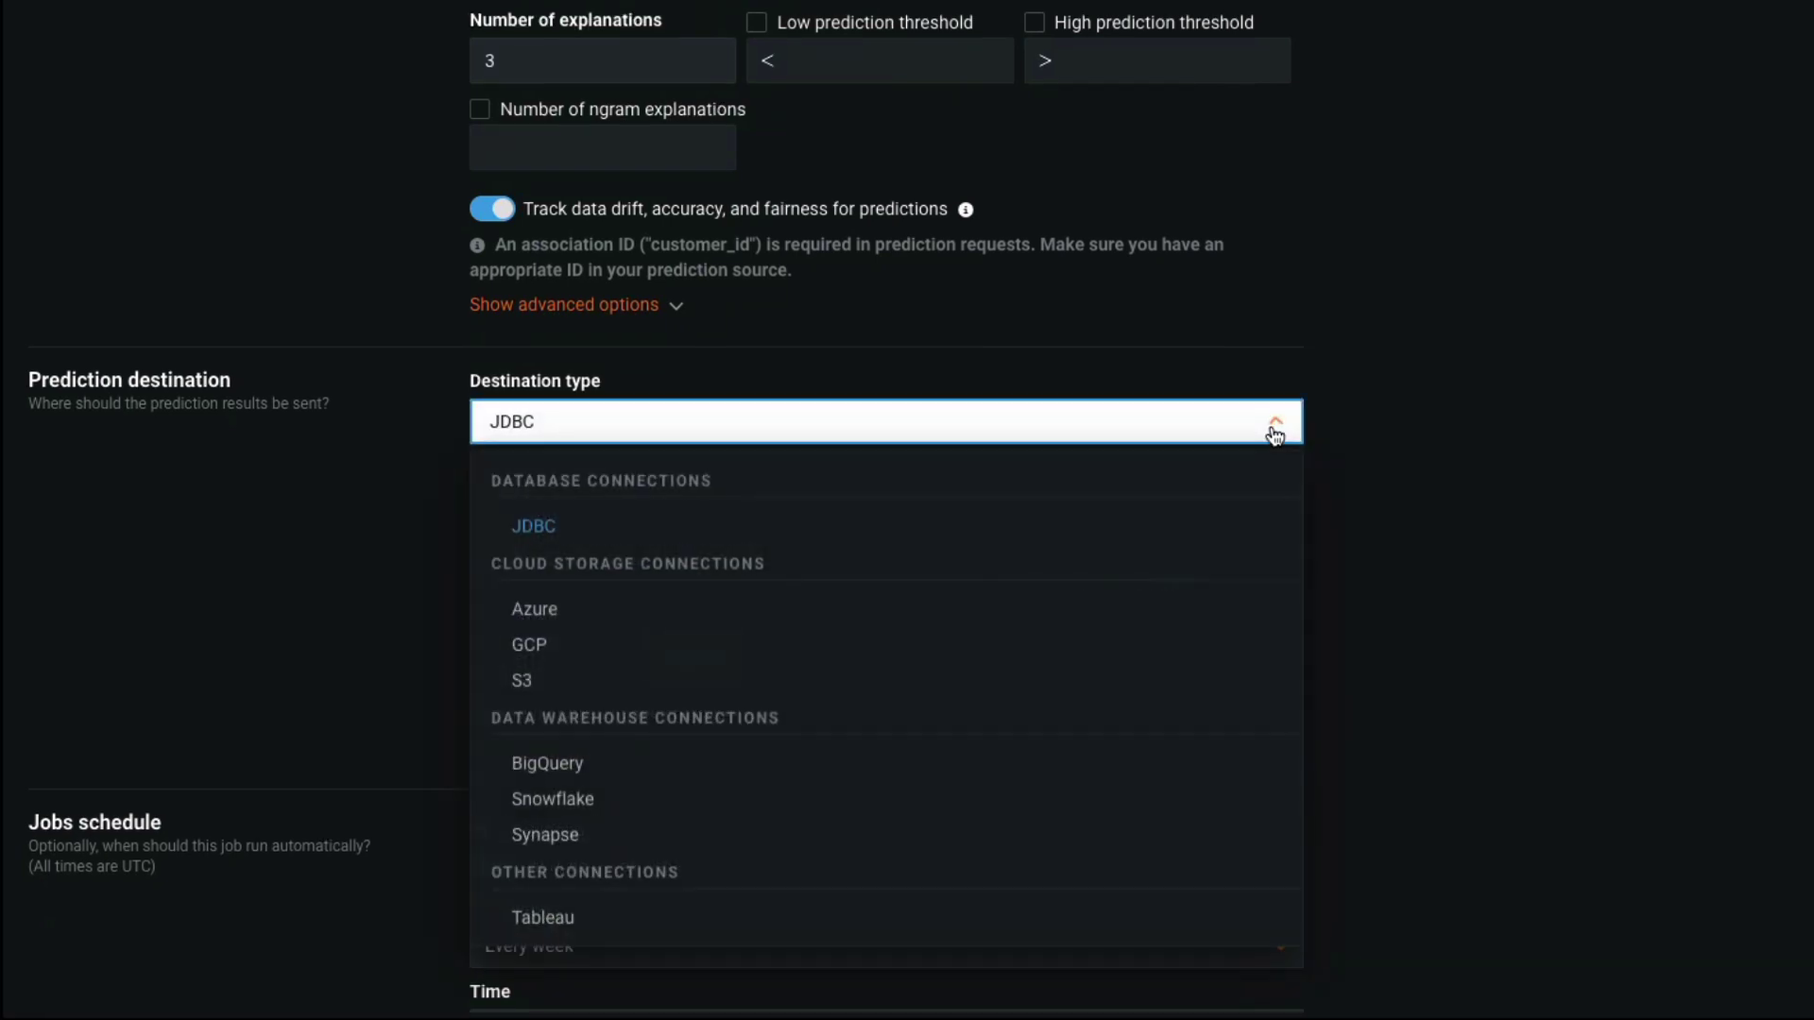
{"action": "left_click", "coordinate": [1275, 430]}
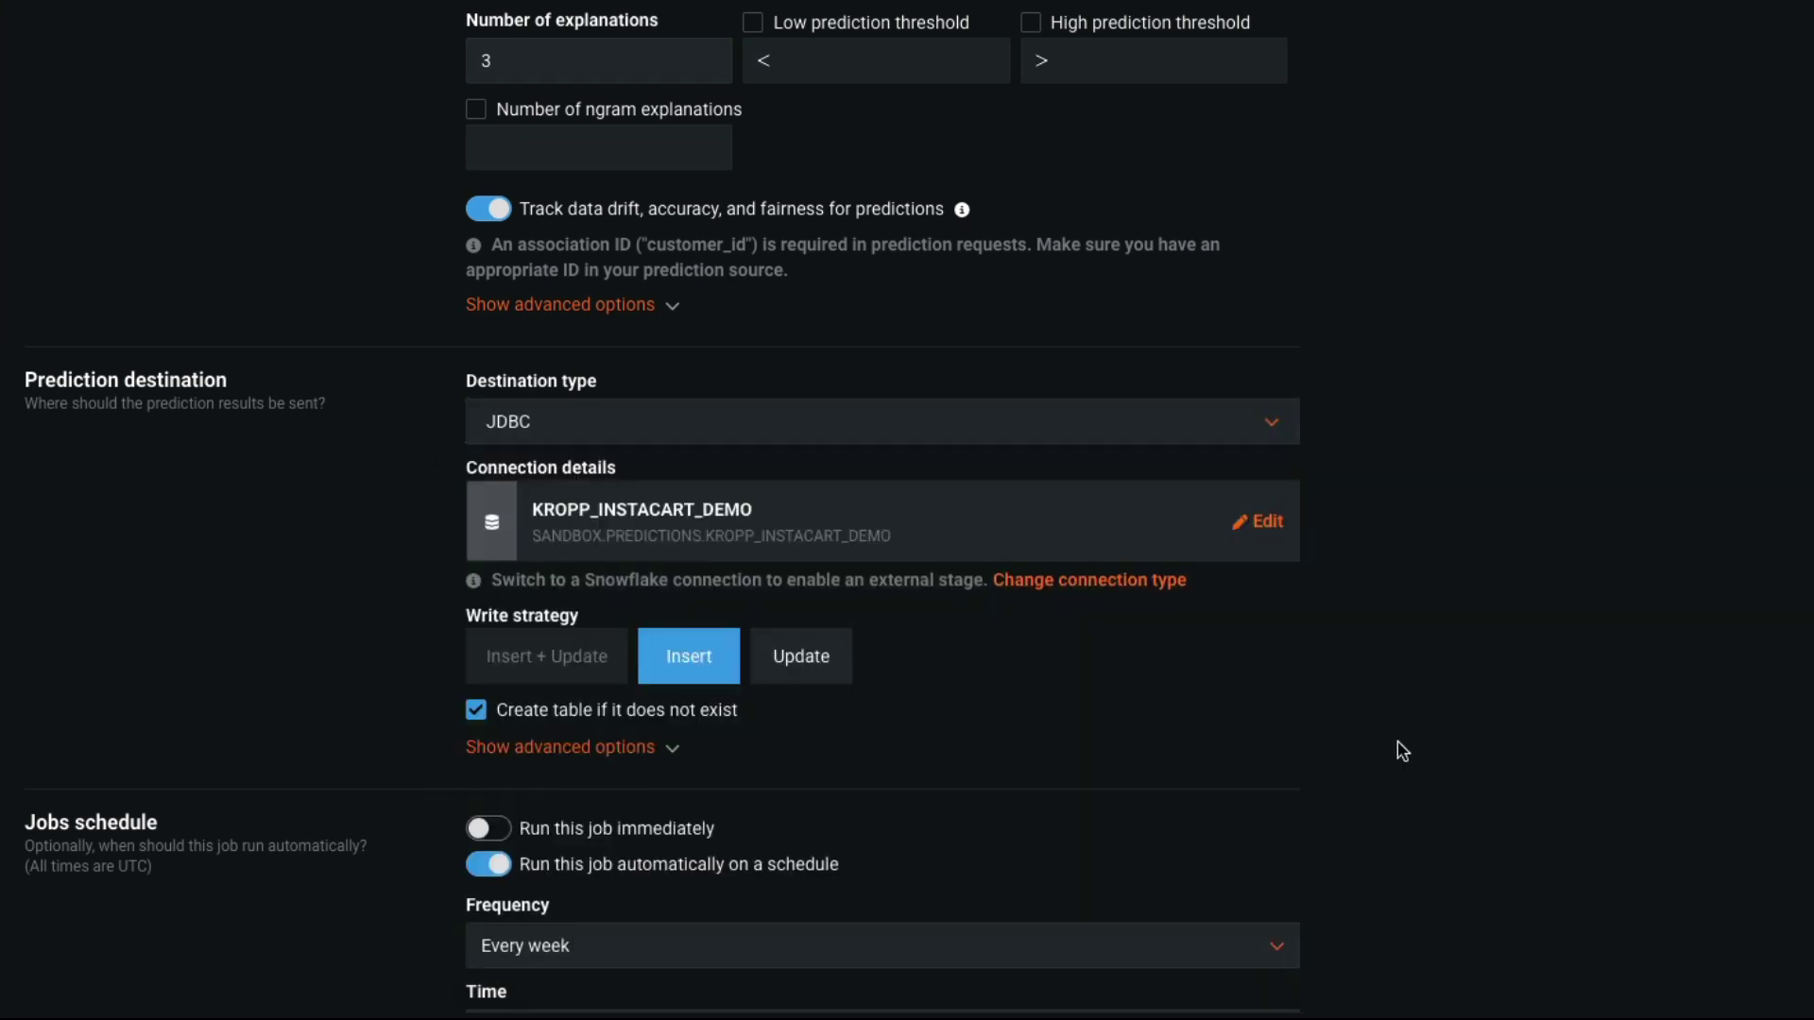
{"action": "scroll", "coordinate": [1397, 747], "scroll_direction": "down", "scroll_amount": 4}
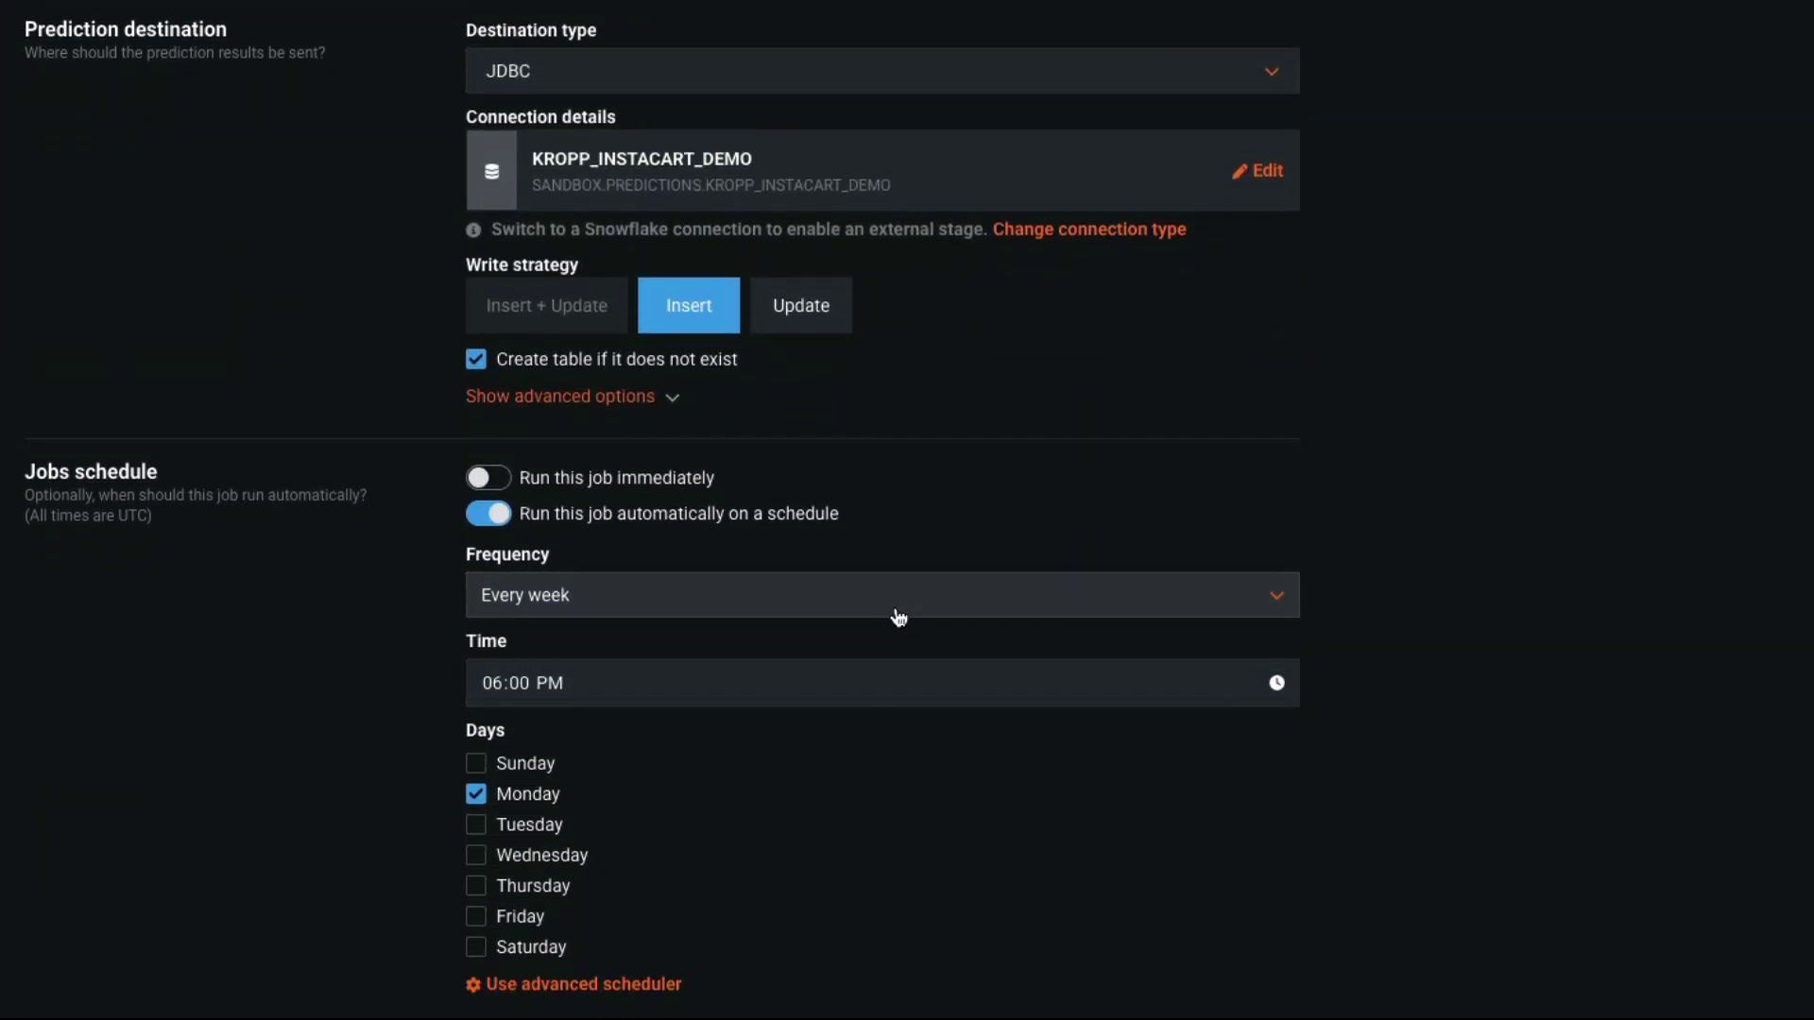
{"action": "left_click", "coordinate": [1274, 600]}
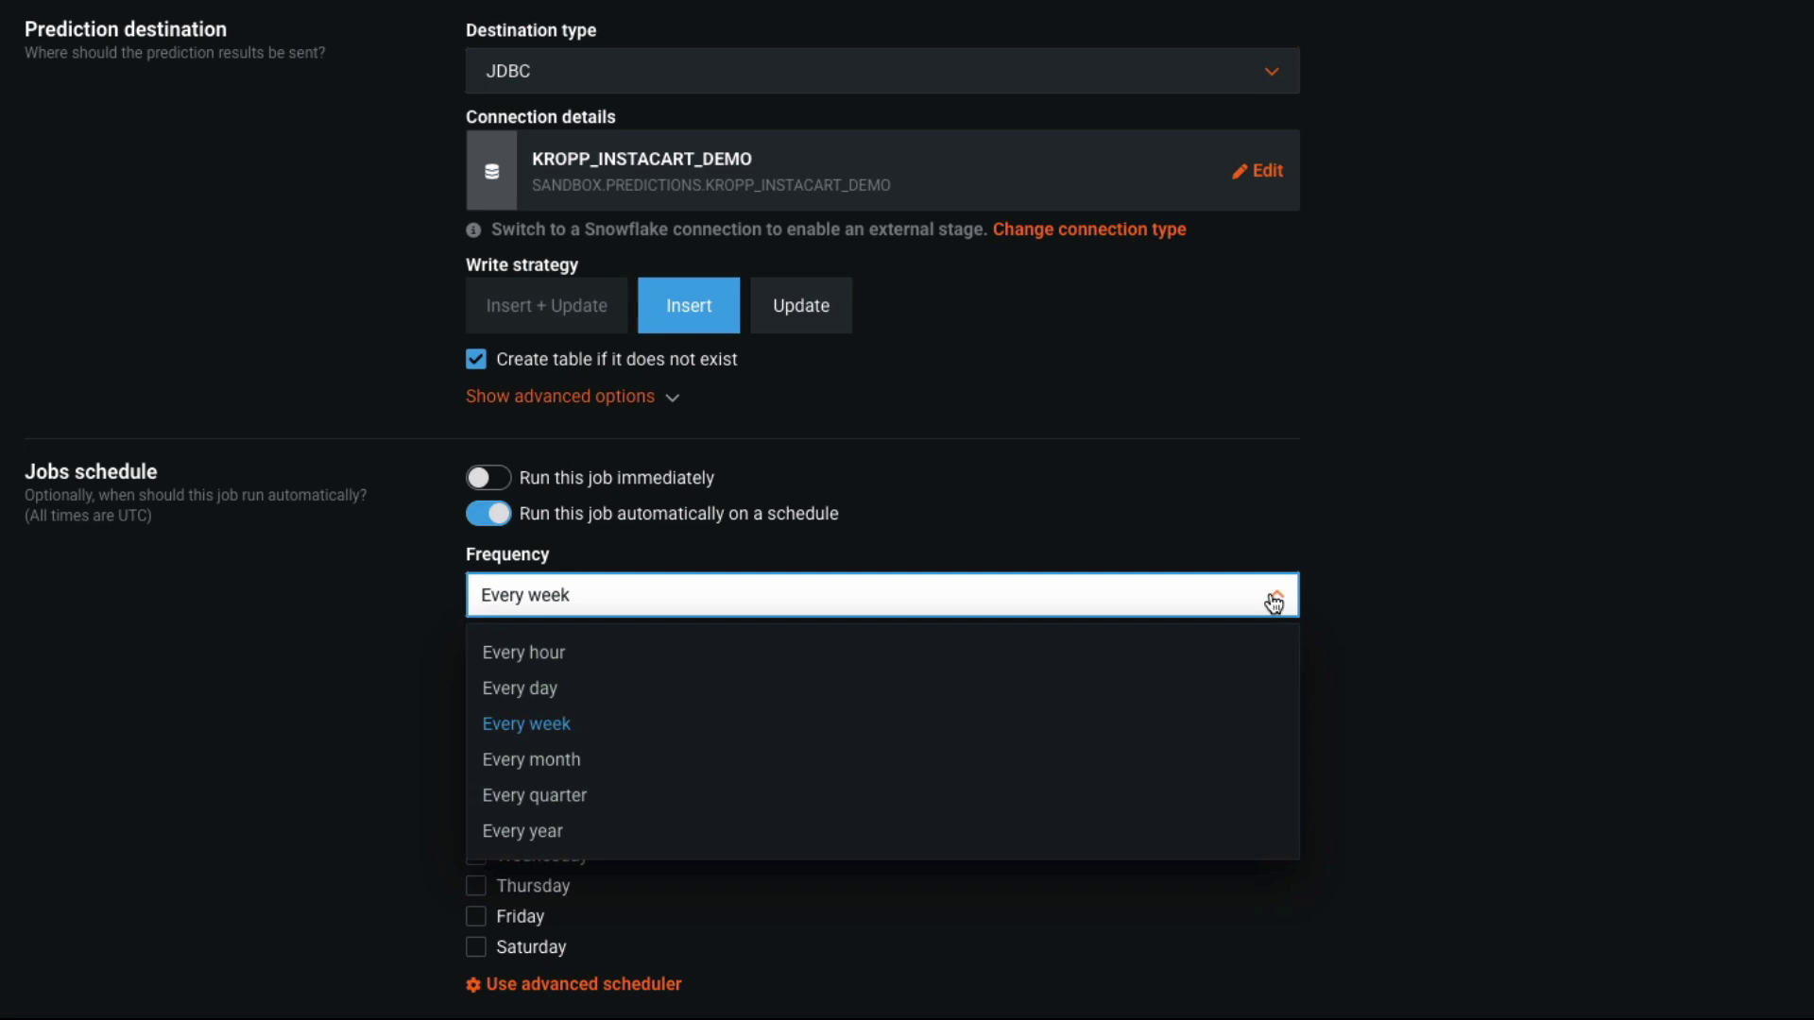
{"action": "left_click", "coordinate": [1274, 600]}
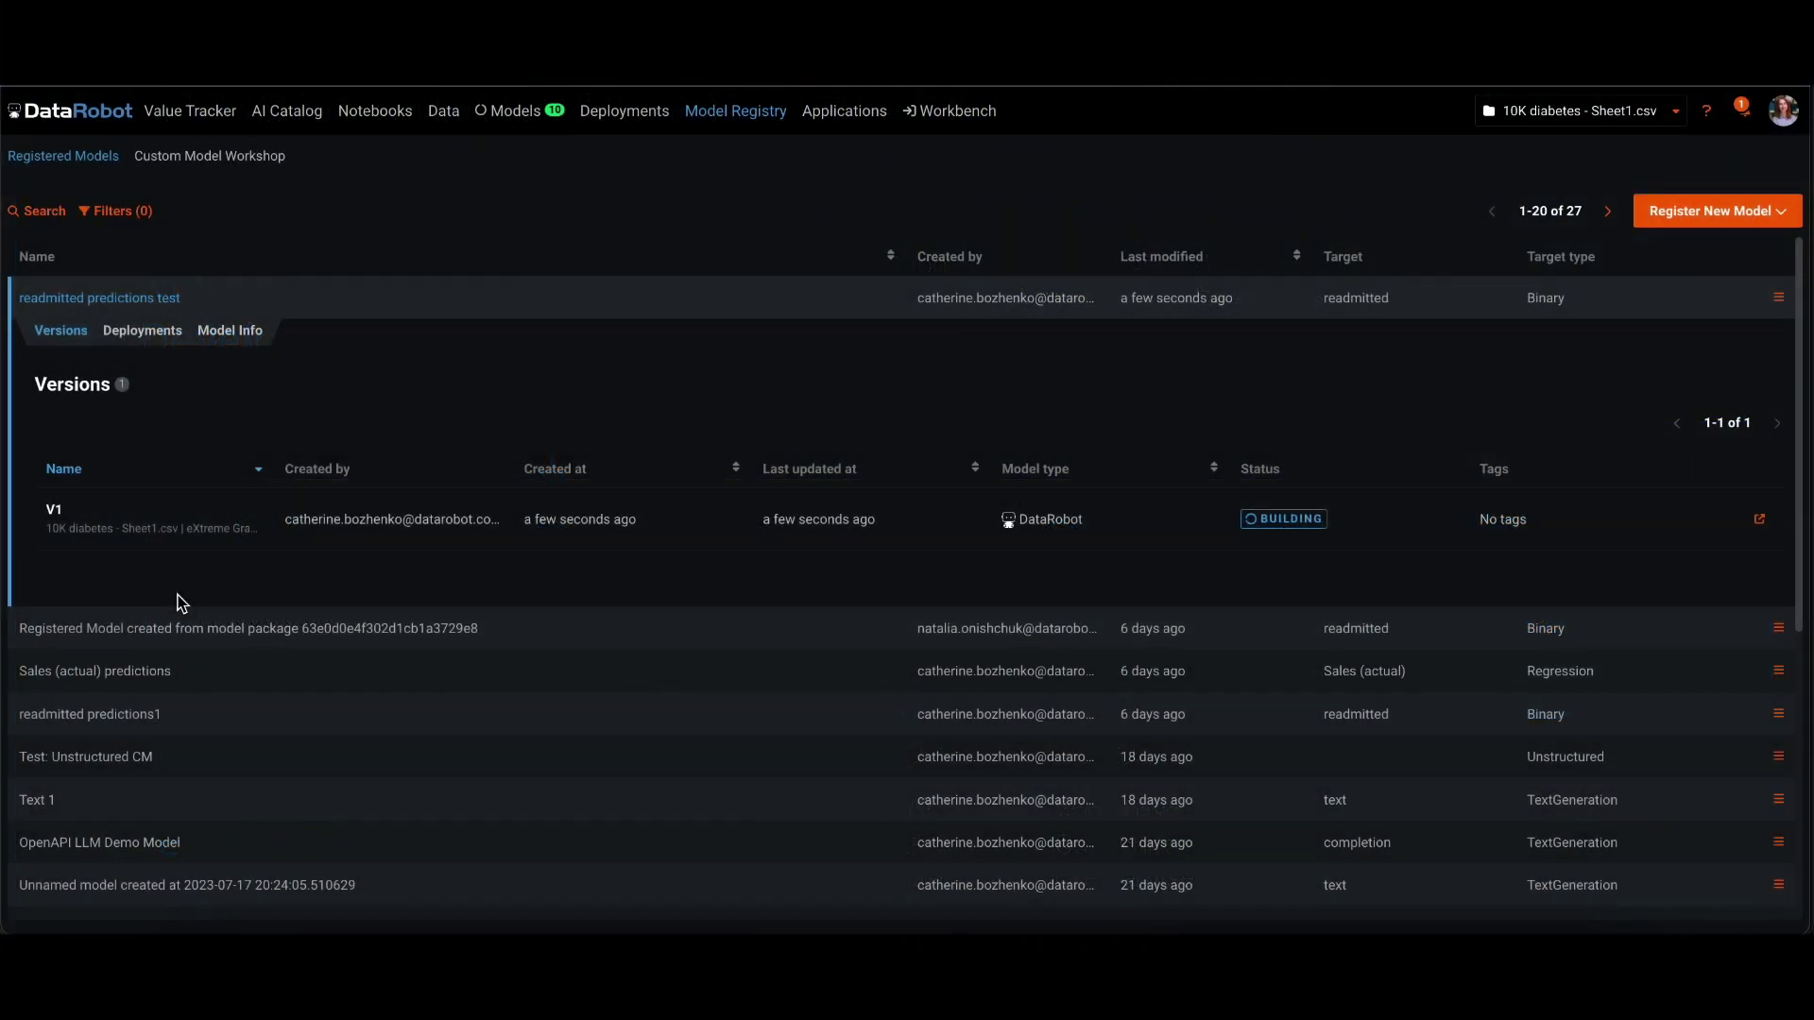
Inspect a registered model's versions, then start adding the leaderboard model to the Model Registry
{"action": "left_click", "coordinate": [183, 629]}
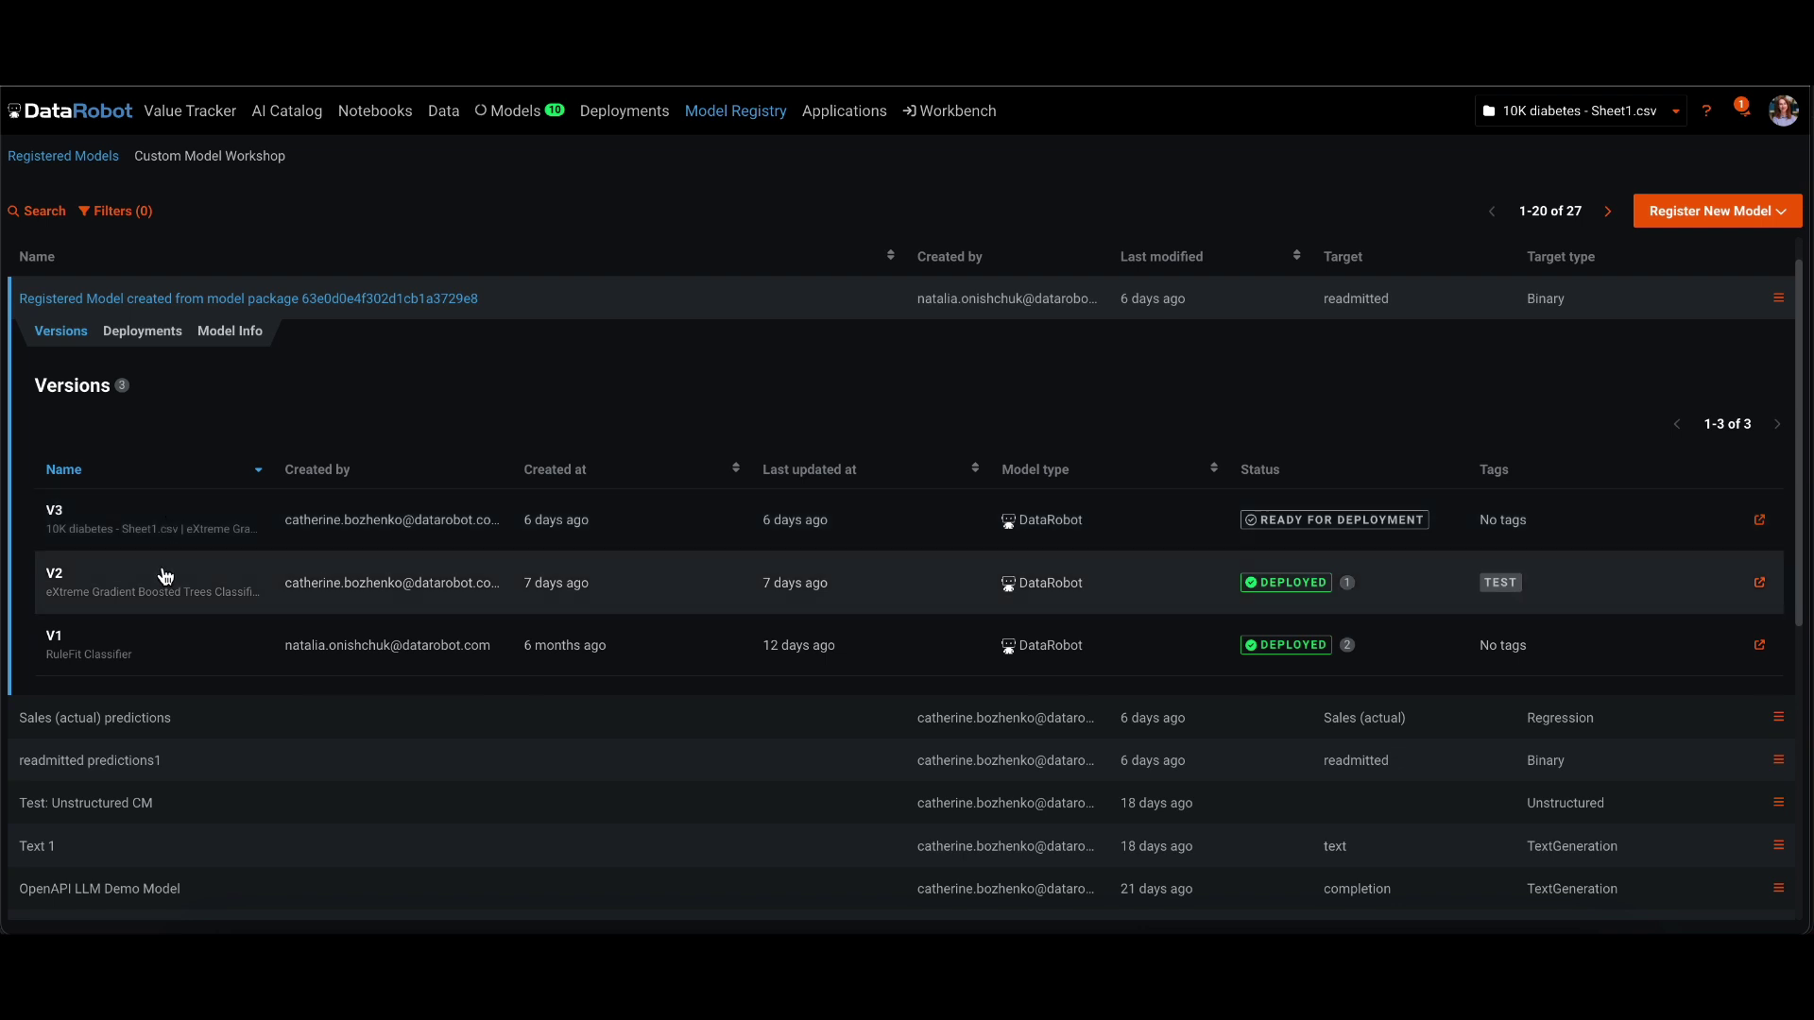
{"action": "left_click", "coordinate": [163, 529]}
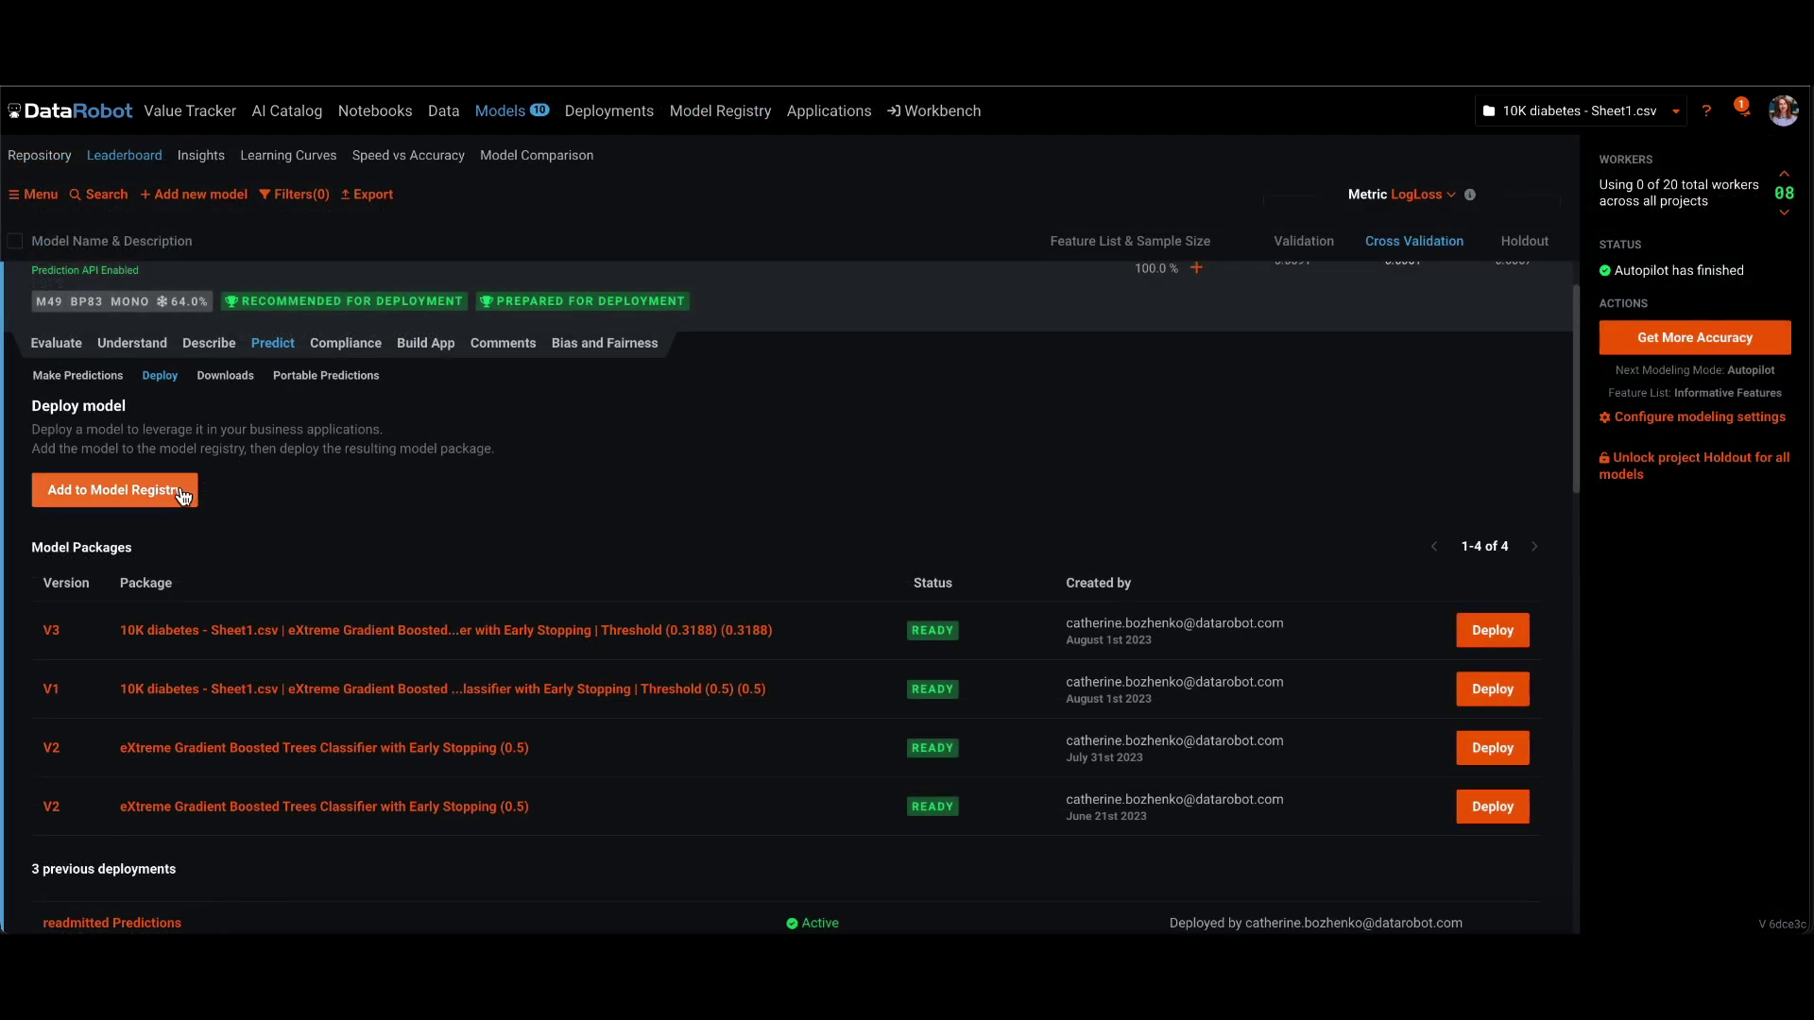
{"action": "left_click", "coordinate": [182, 496]}
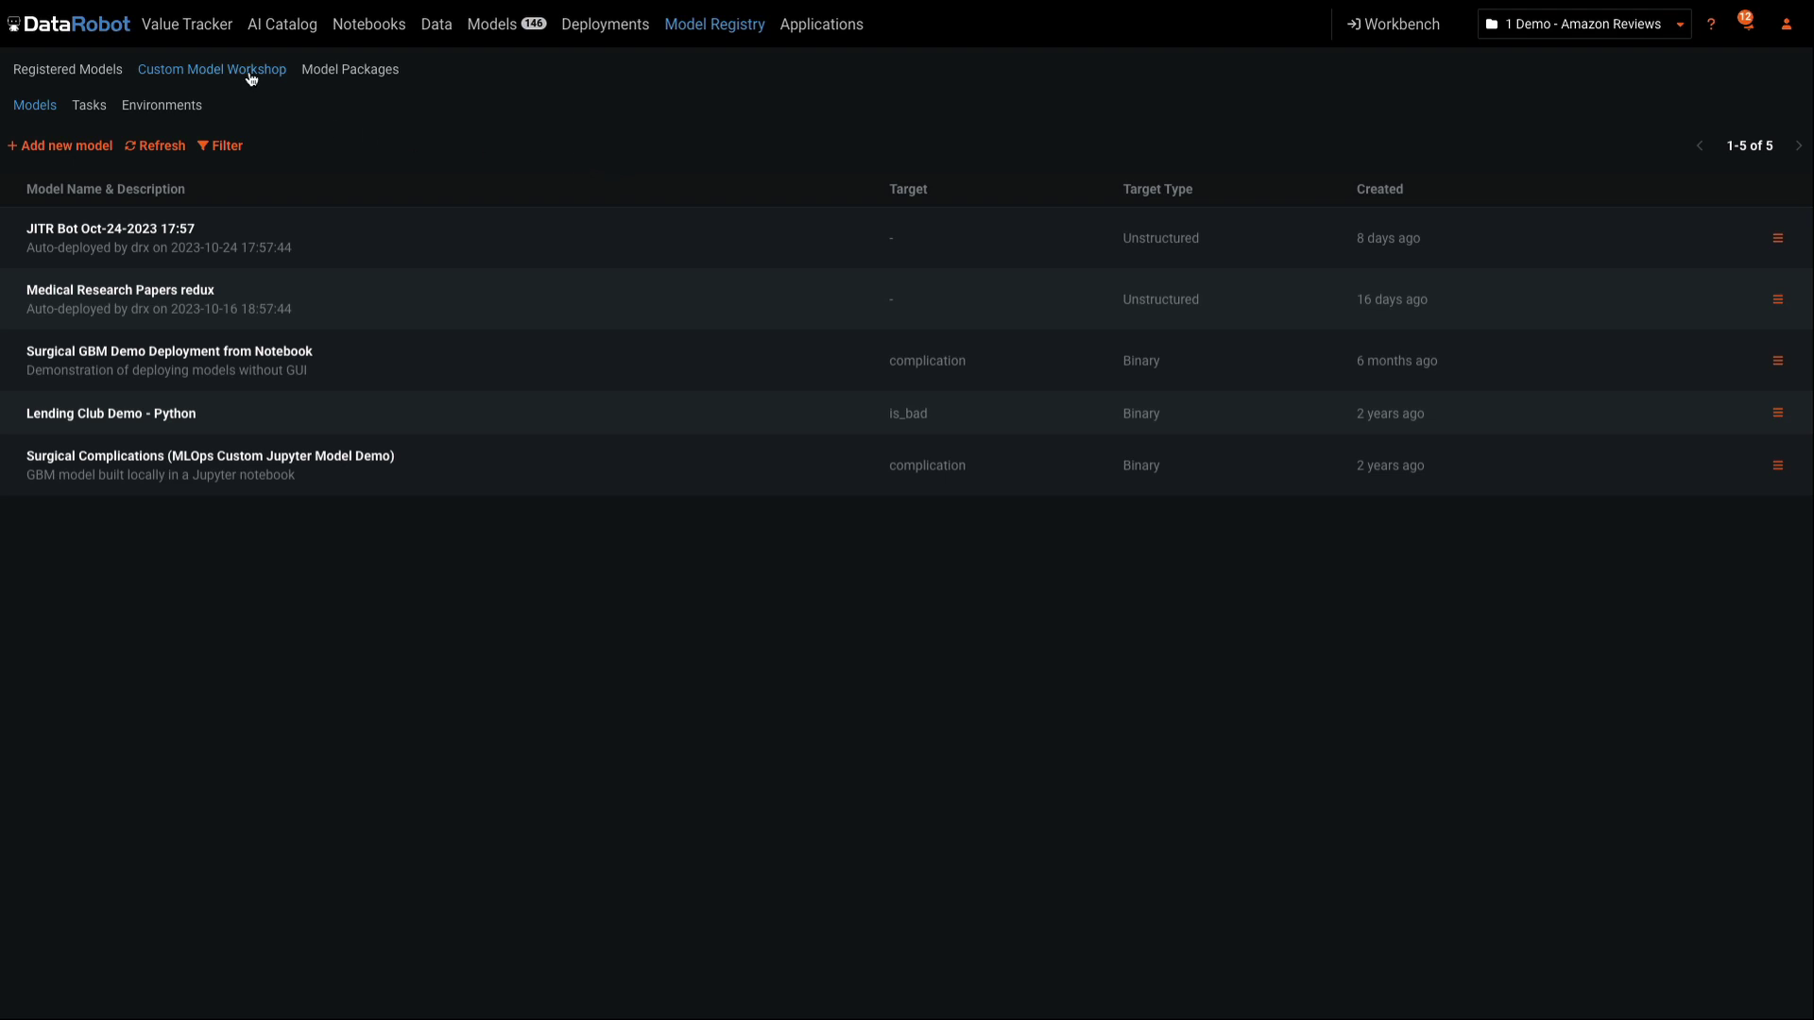
Browse the workshop's custom models, expanding Surgical GBM Demo Deployment from Notebook and Medical Research Papers redux
{"action": "left_click", "coordinate": [84, 152]}
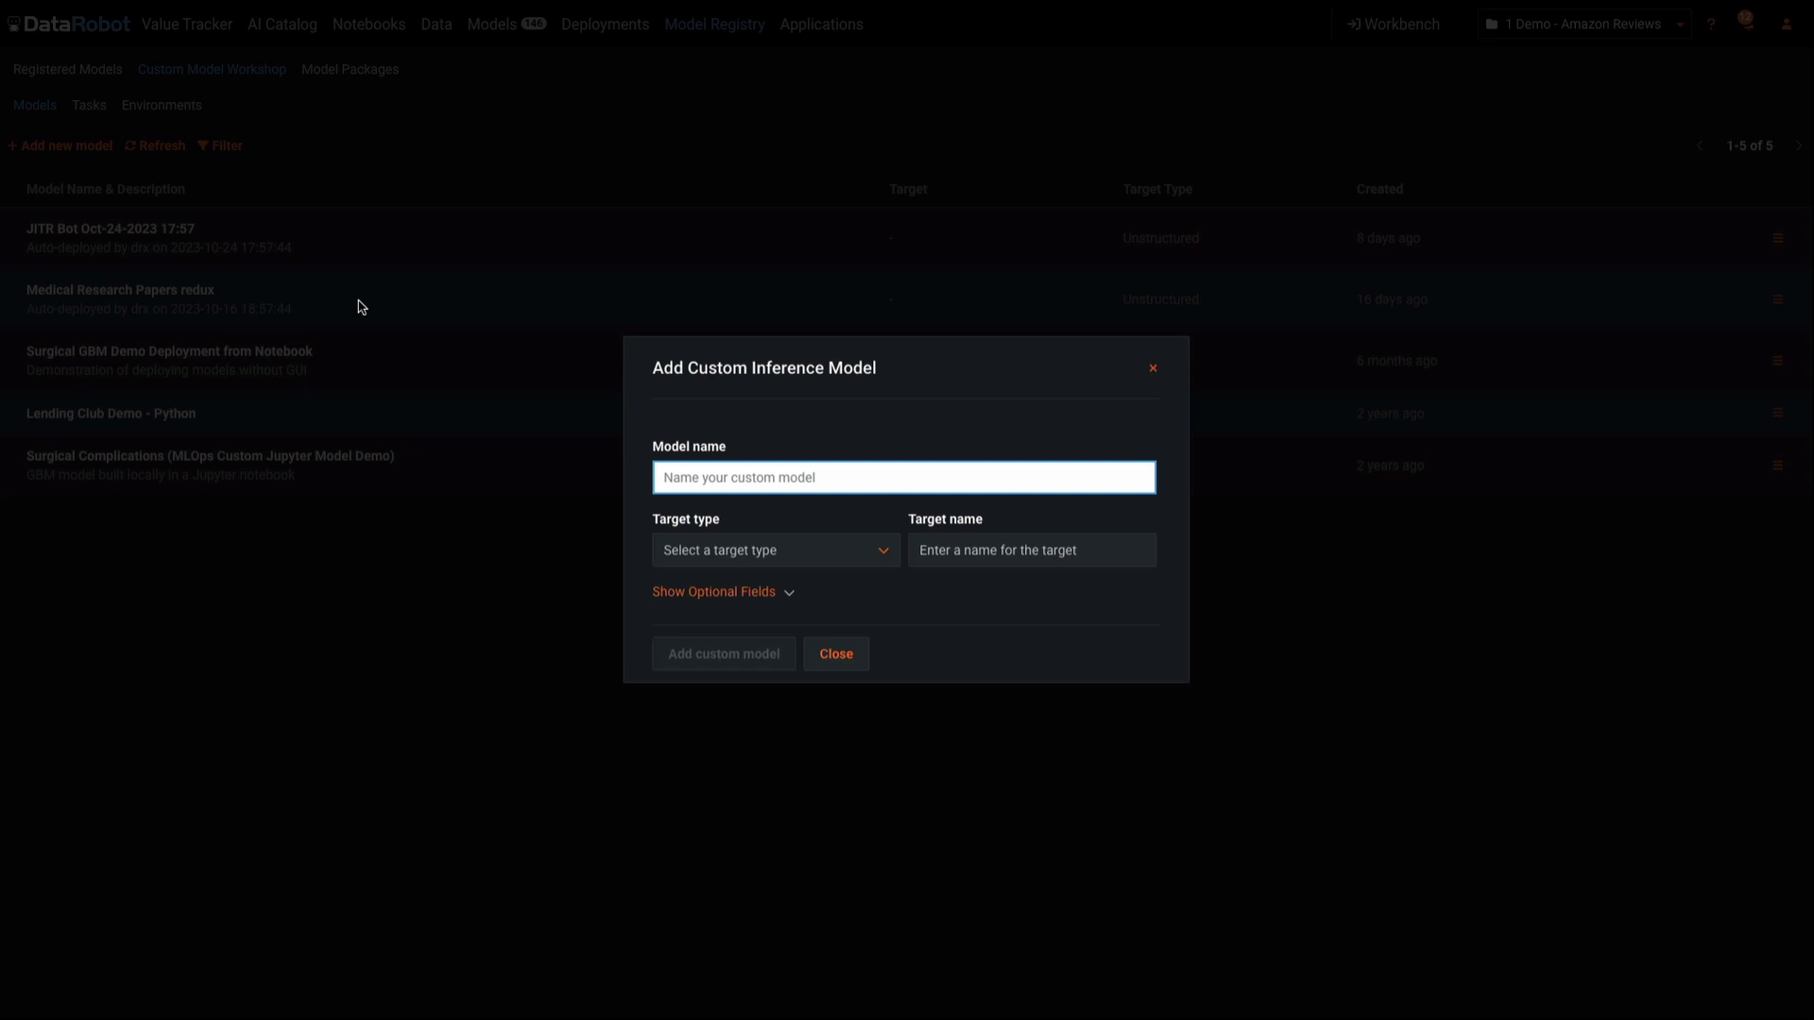
{"action": "left_click", "coordinate": [1153, 370]}
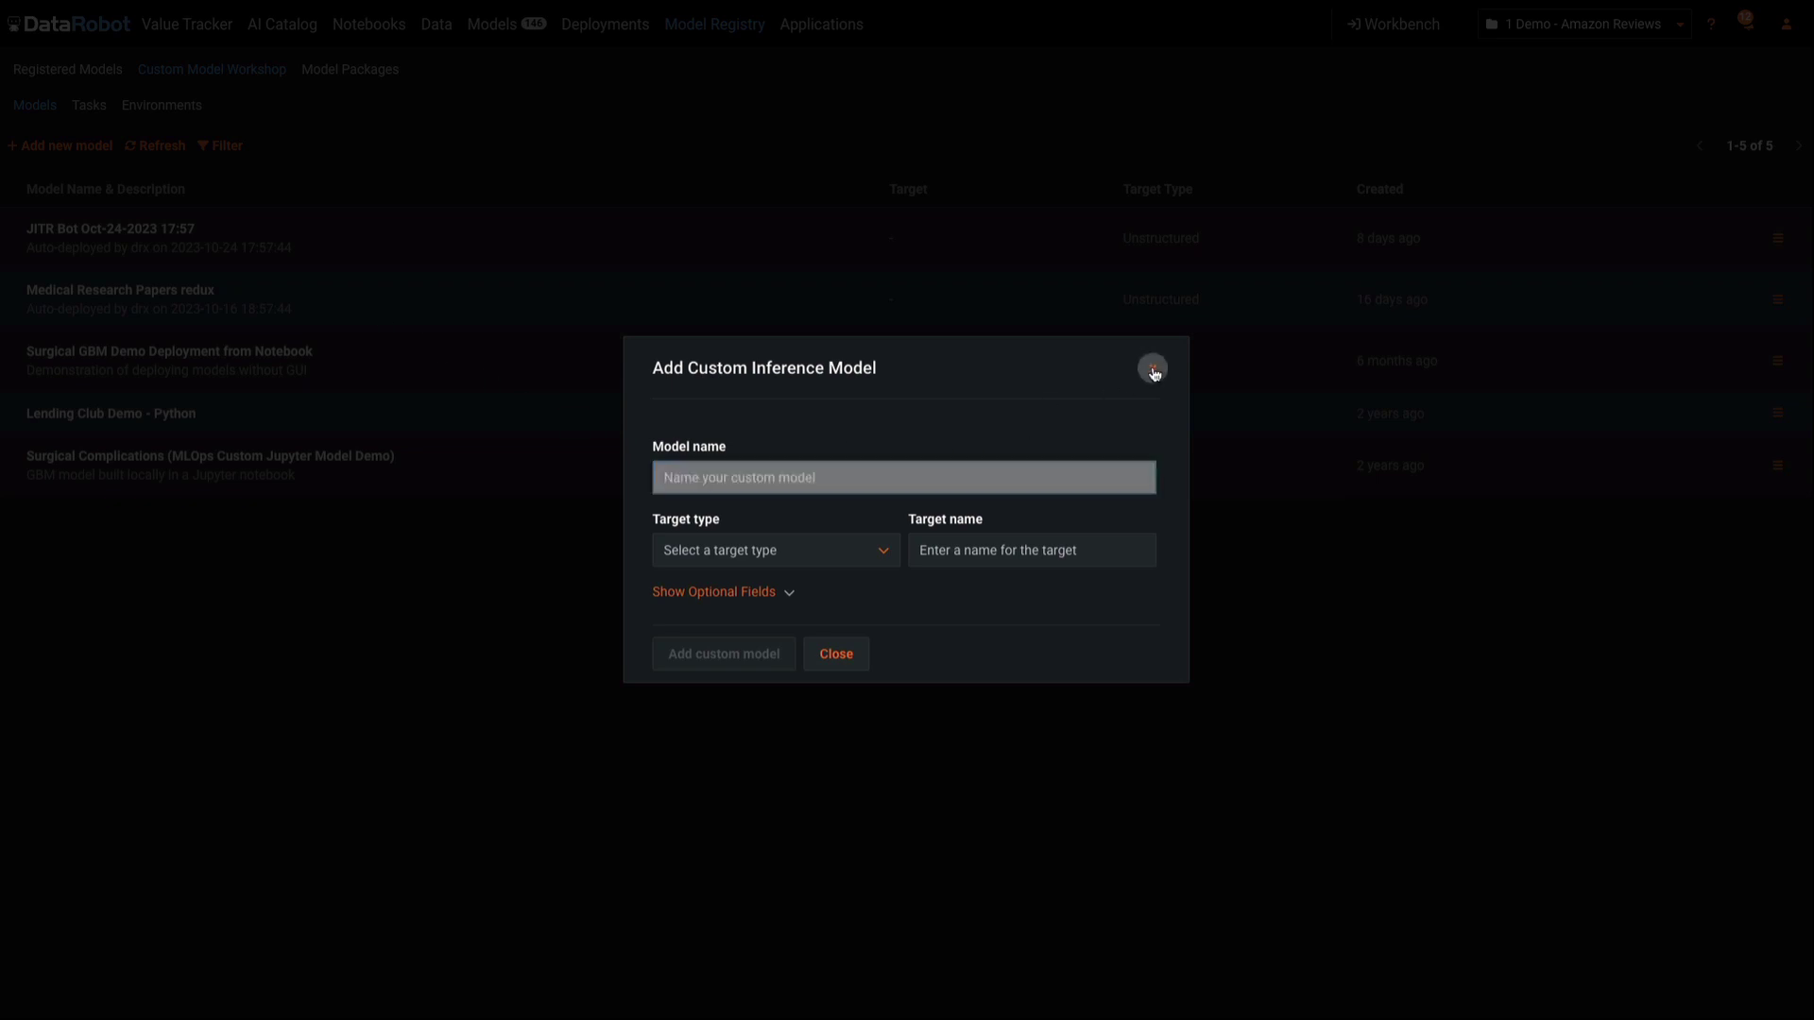
{"action": "left_click", "coordinate": [236, 358]}
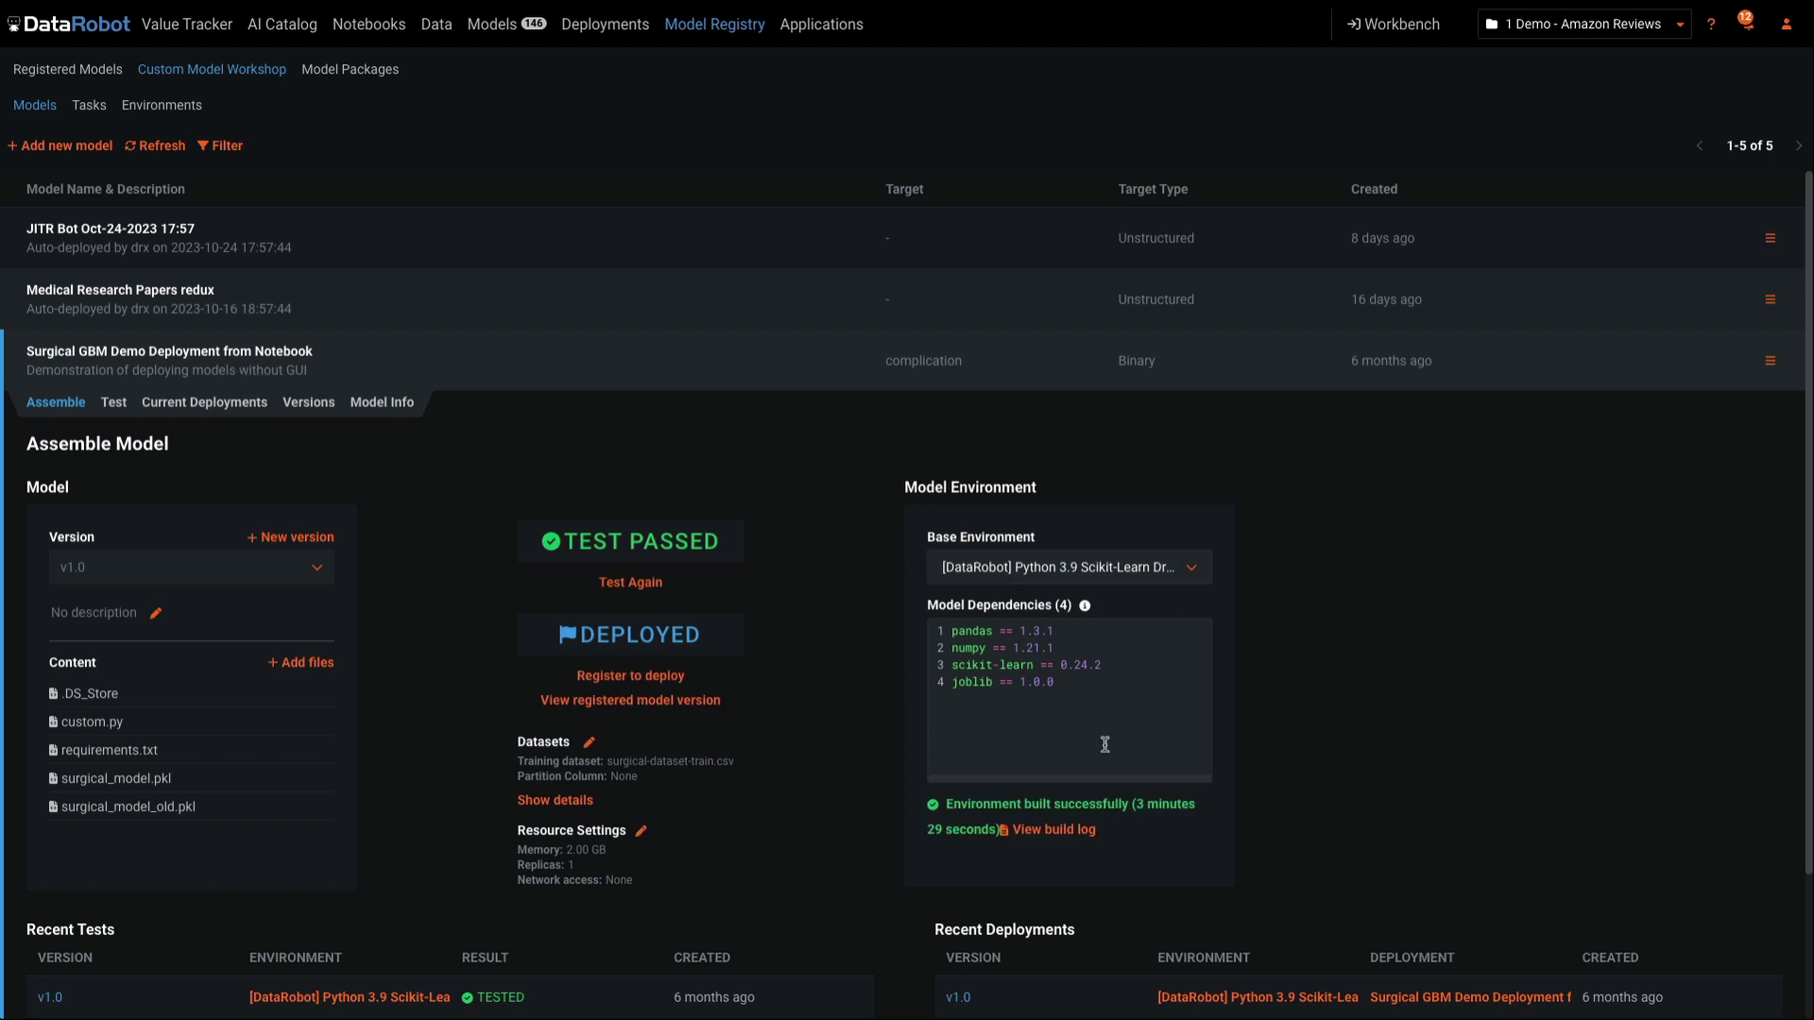
{"action": "left_click", "coordinate": [129, 296]}
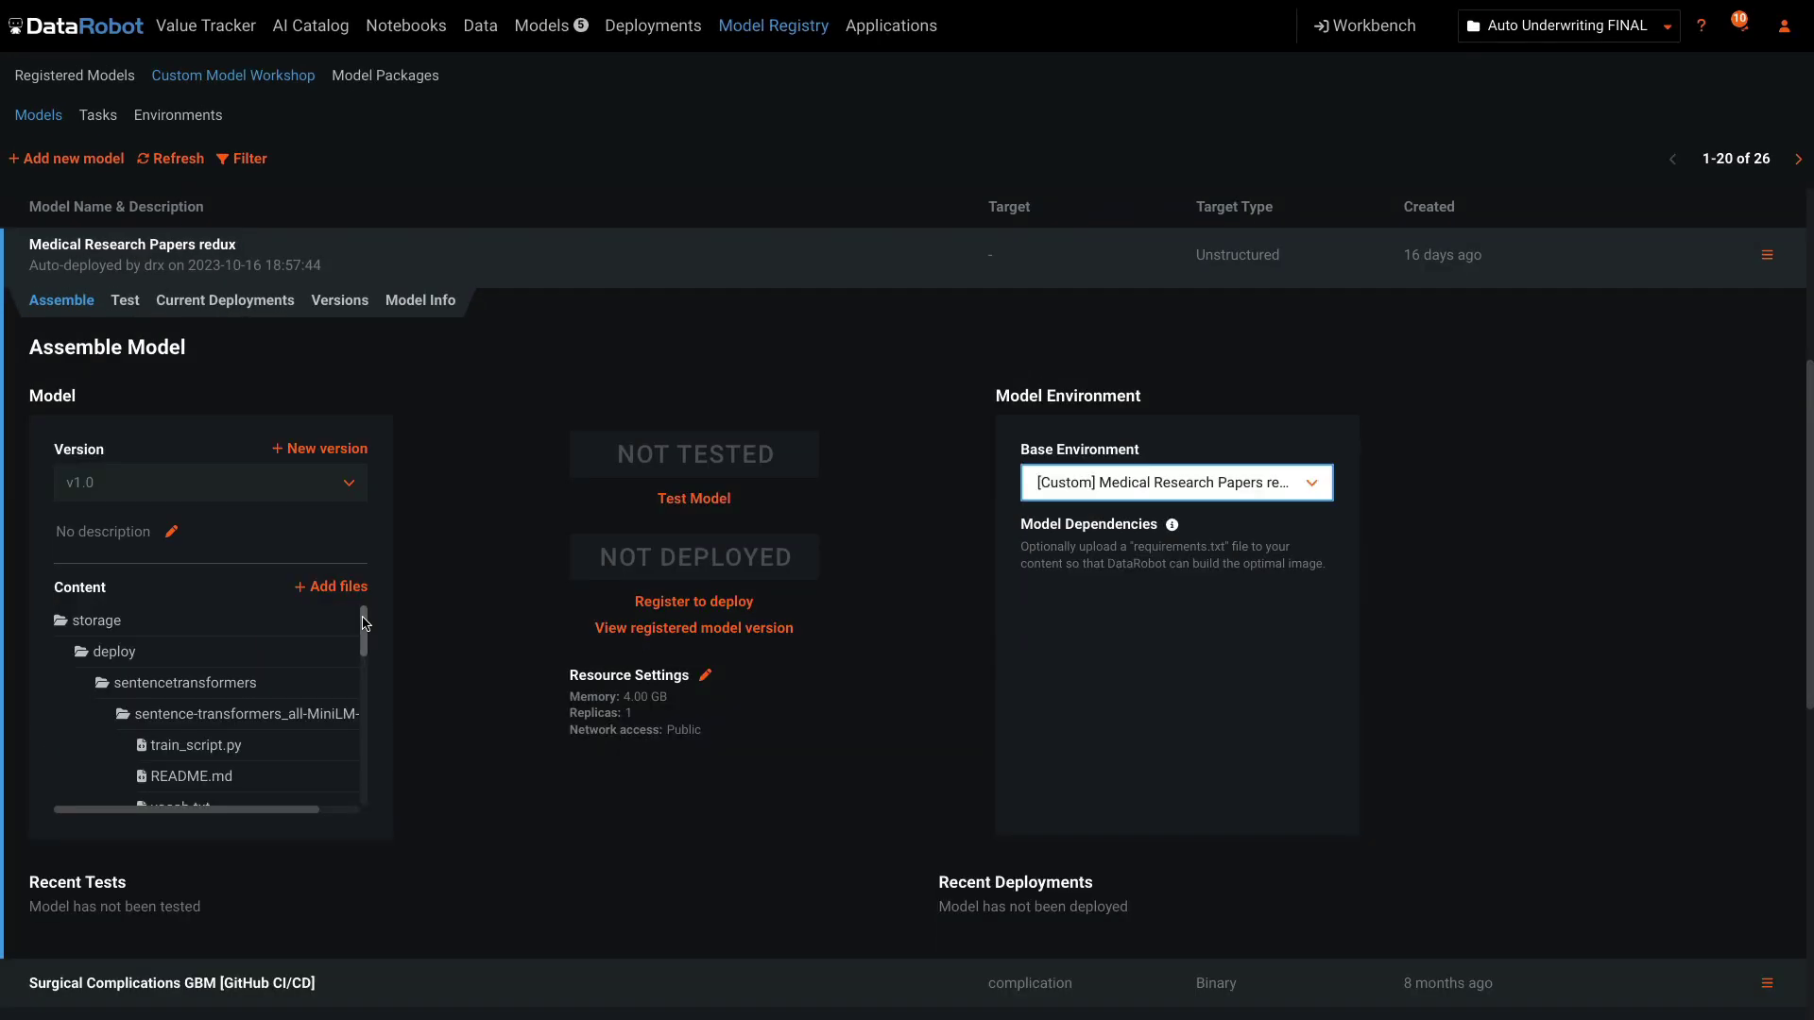
{"action": "left_click_drag", "start_coordinate": [364, 623], "coordinate": [370, 676]}
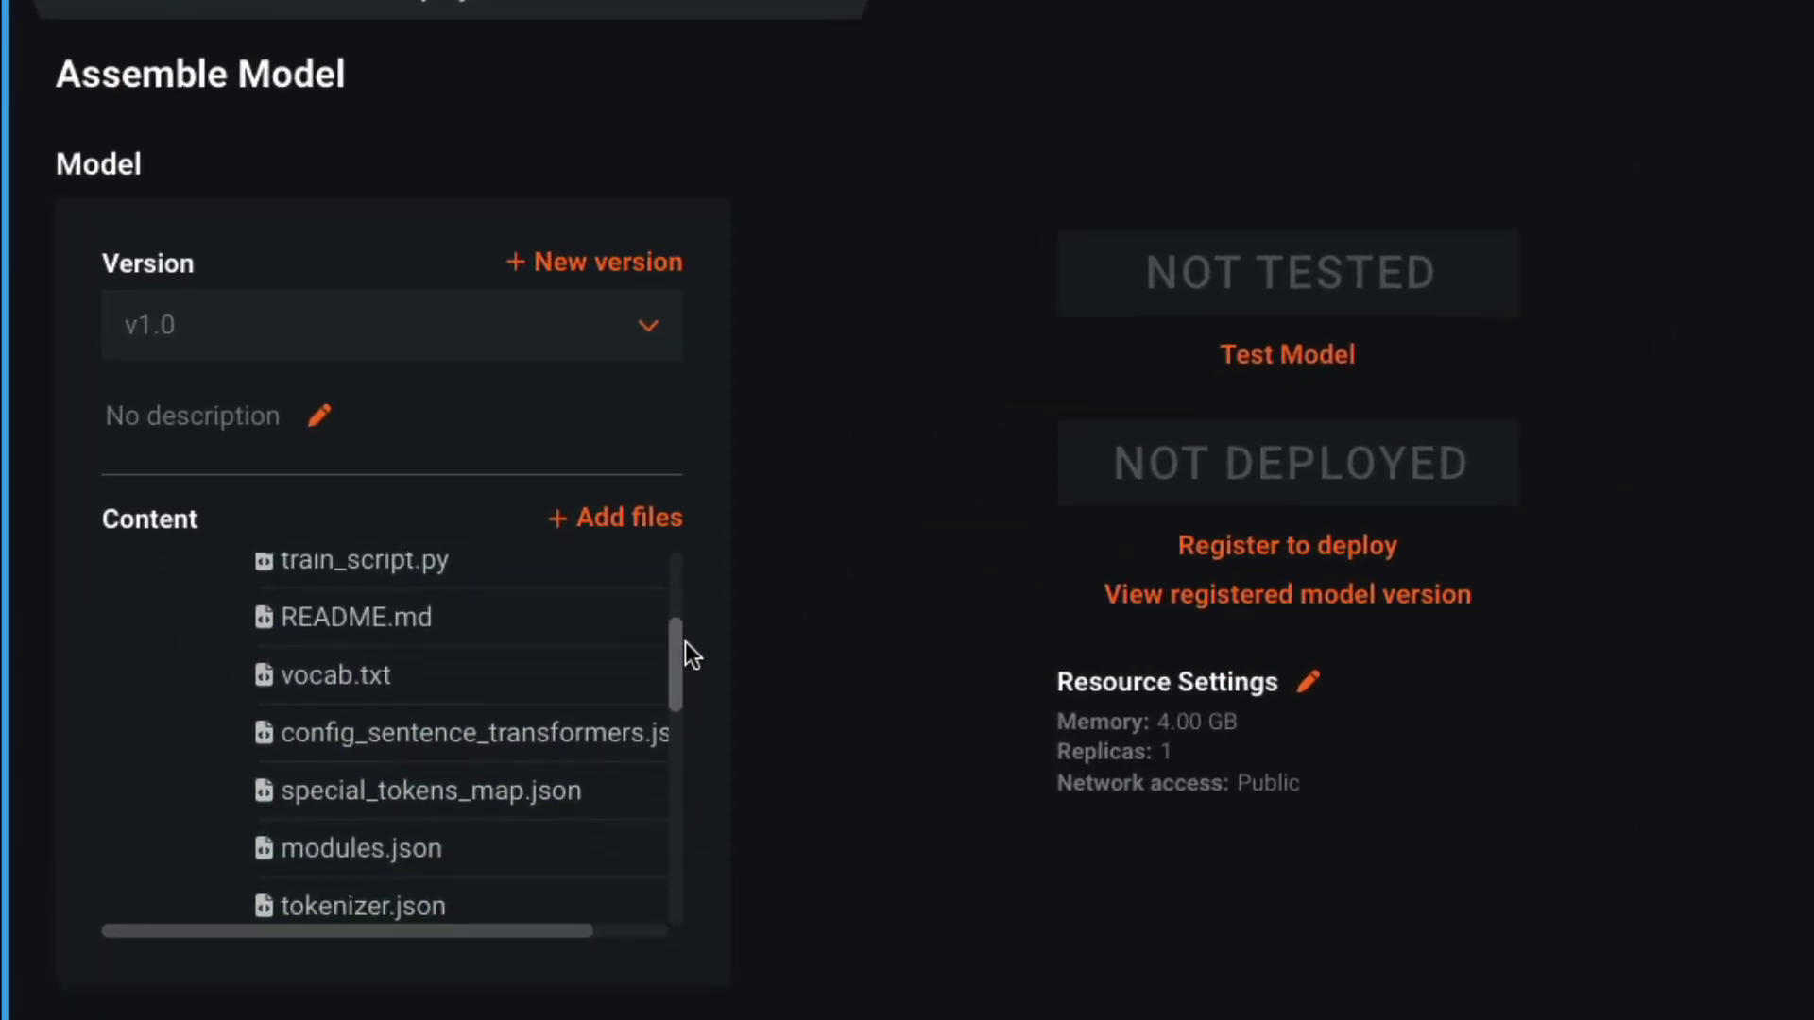
{"action": "left_click_drag", "start_coordinate": [688, 684], "coordinate": [678, 859]}
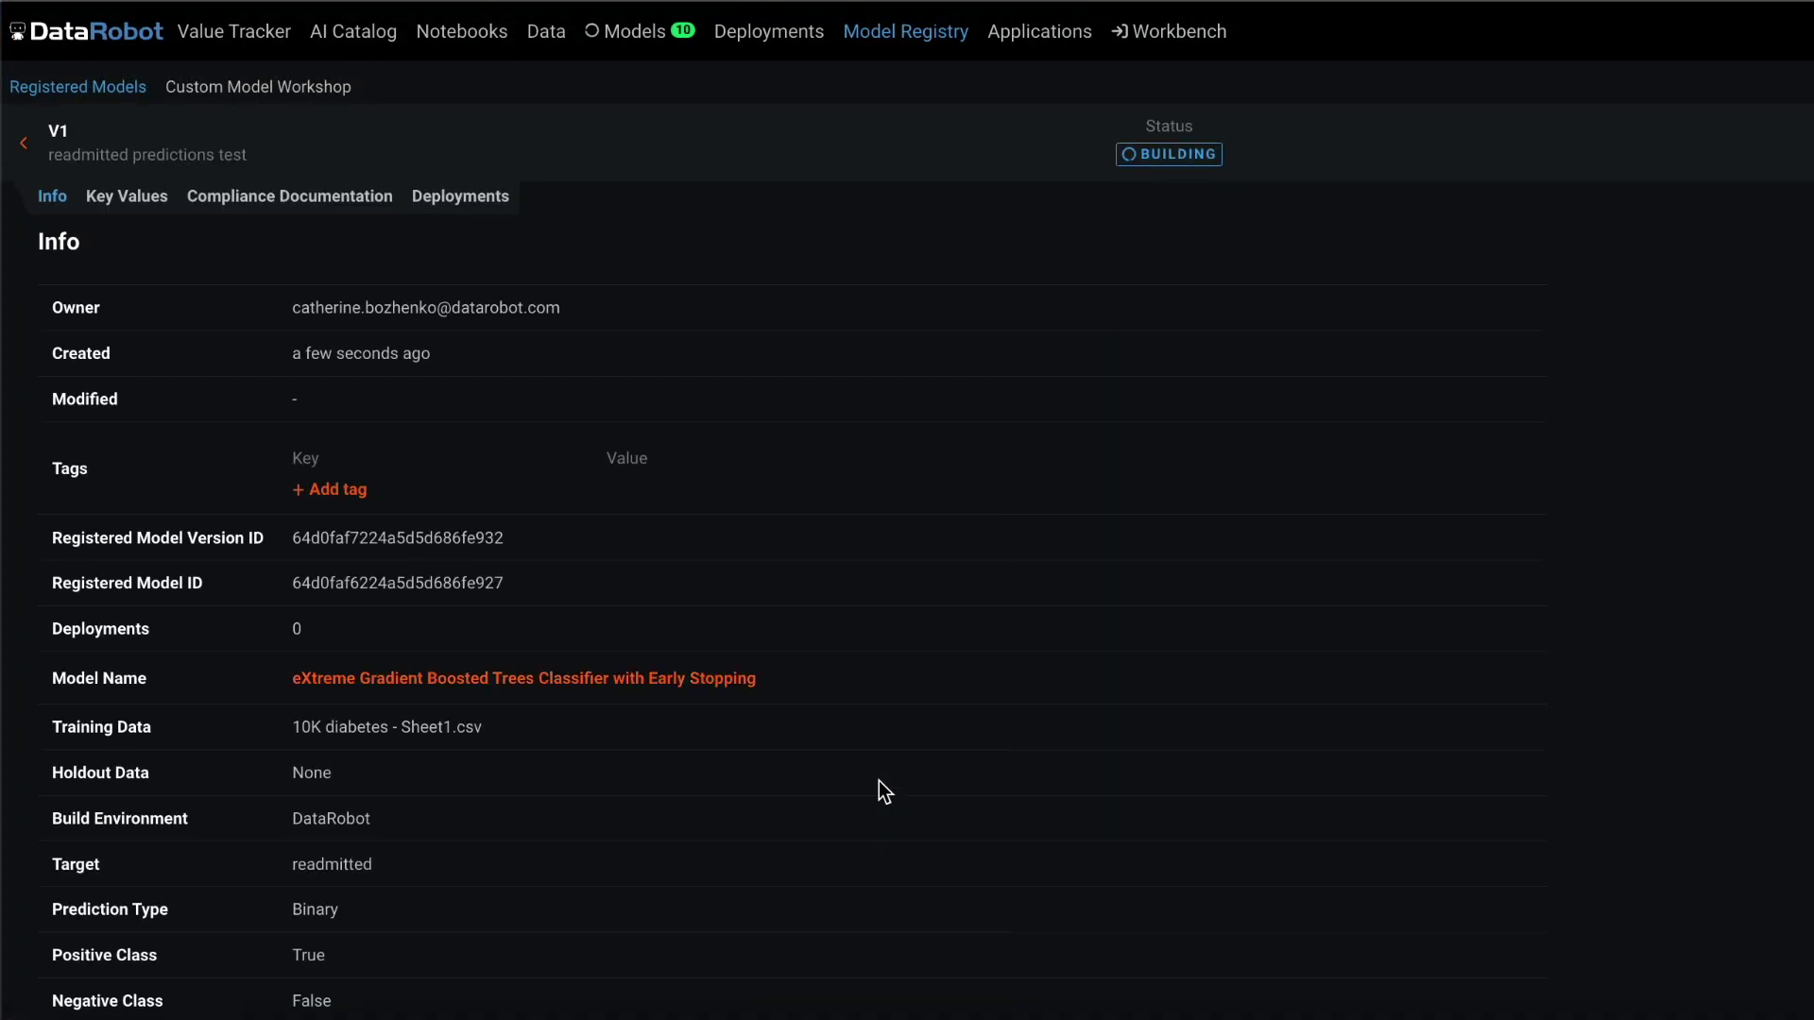
Review the V1 version's Key Values, Compliance Documentation and Deployments tabs
{"action": "scroll", "coordinate": [1282, 774], "scroll_direction": "down", "scroll_amount": 3}
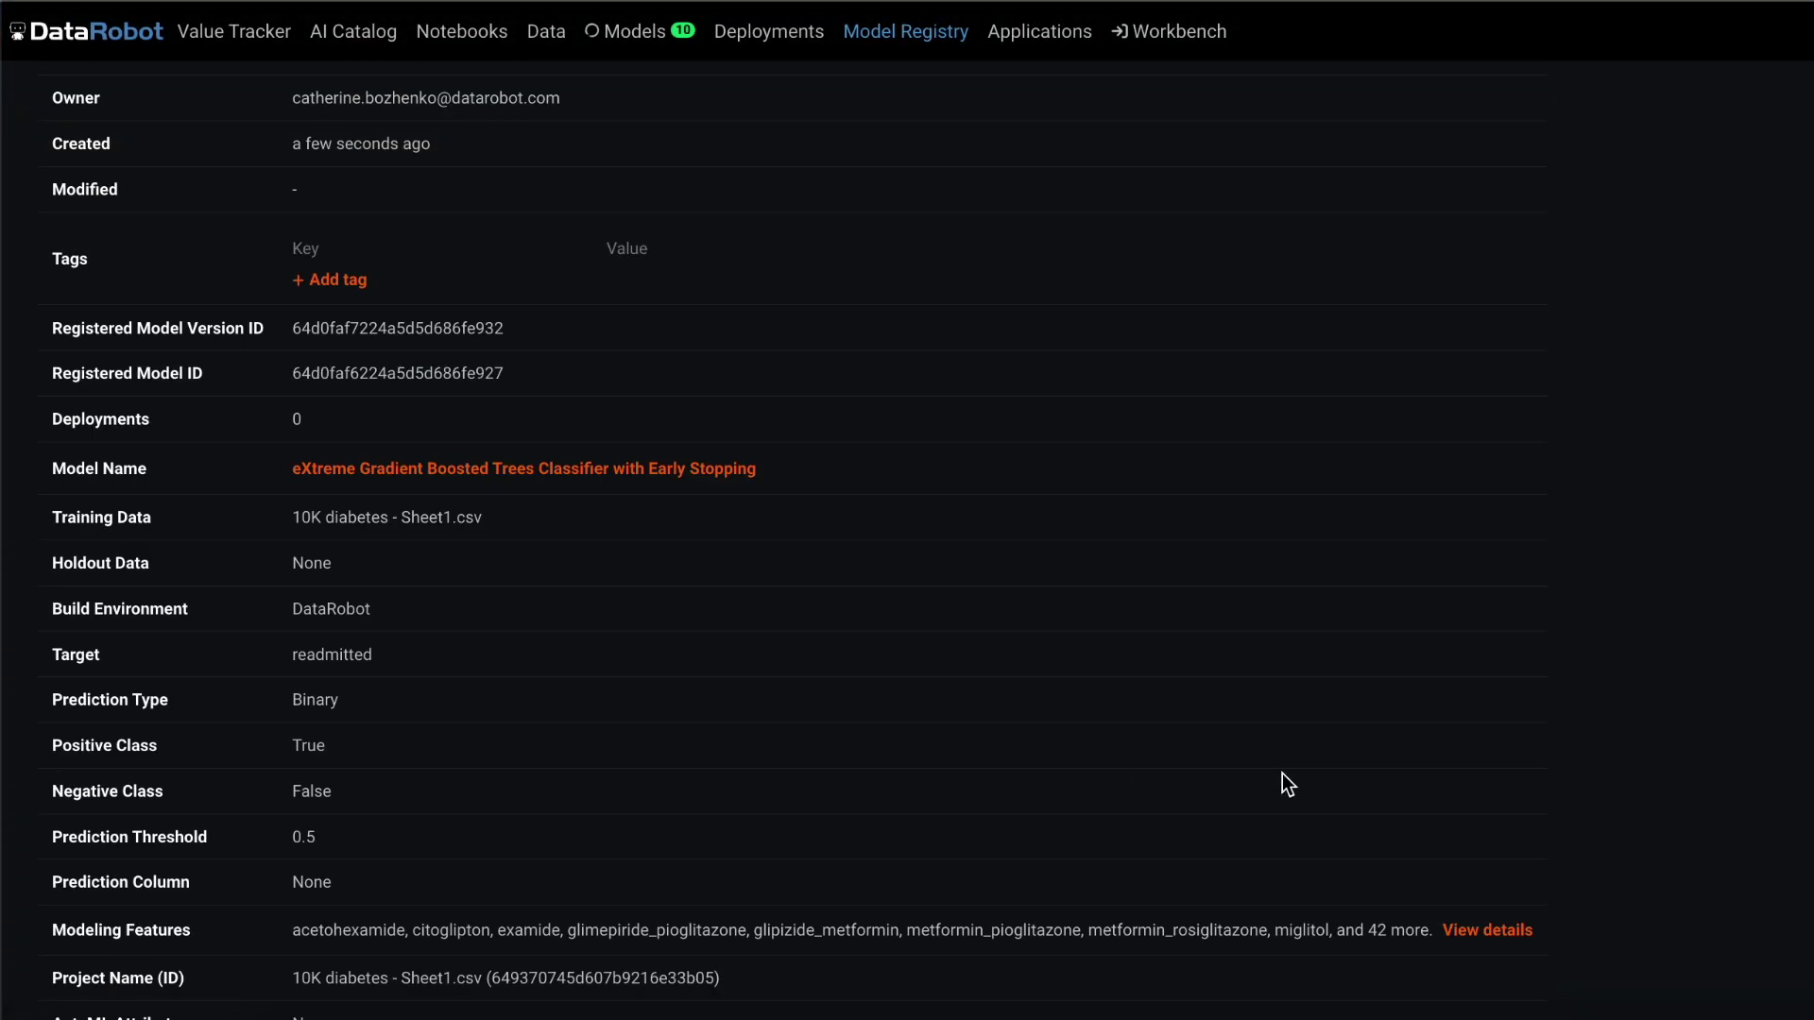
{"action": "scroll", "coordinate": [1283, 784], "scroll_direction": "up", "scroll_amount": 3}
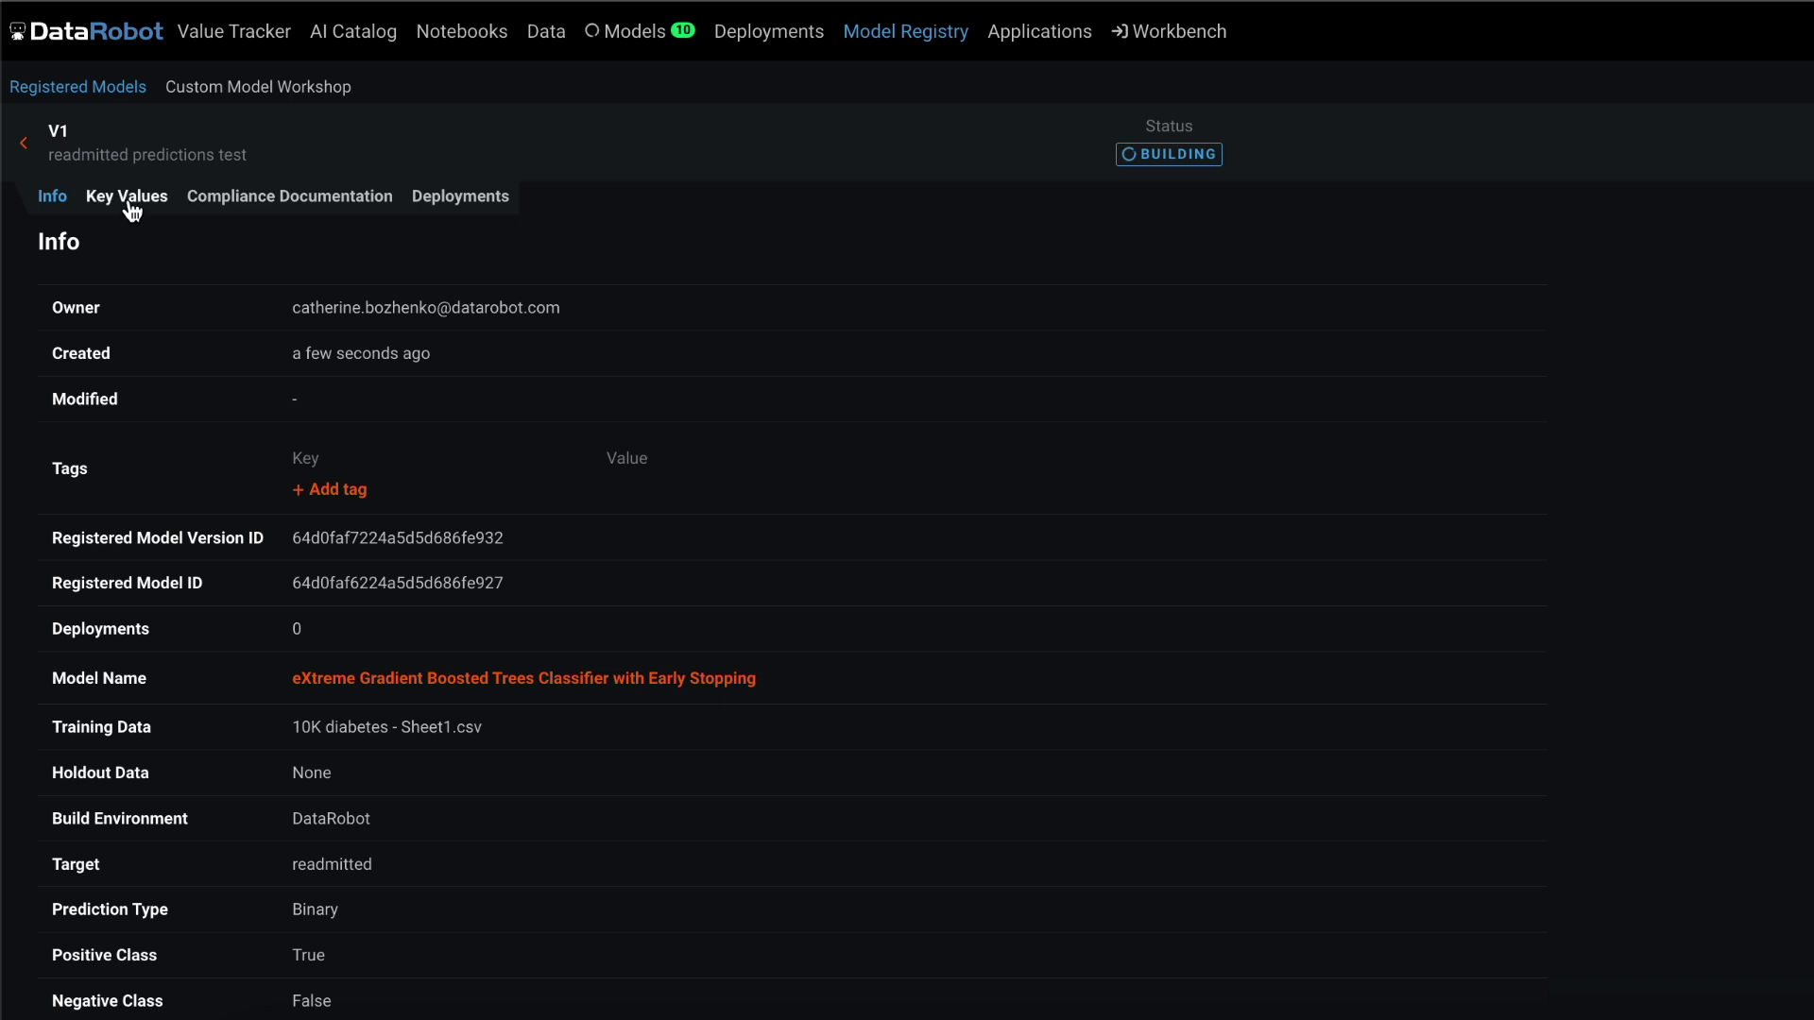
{"action": "left_click", "coordinate": [132, 210]}
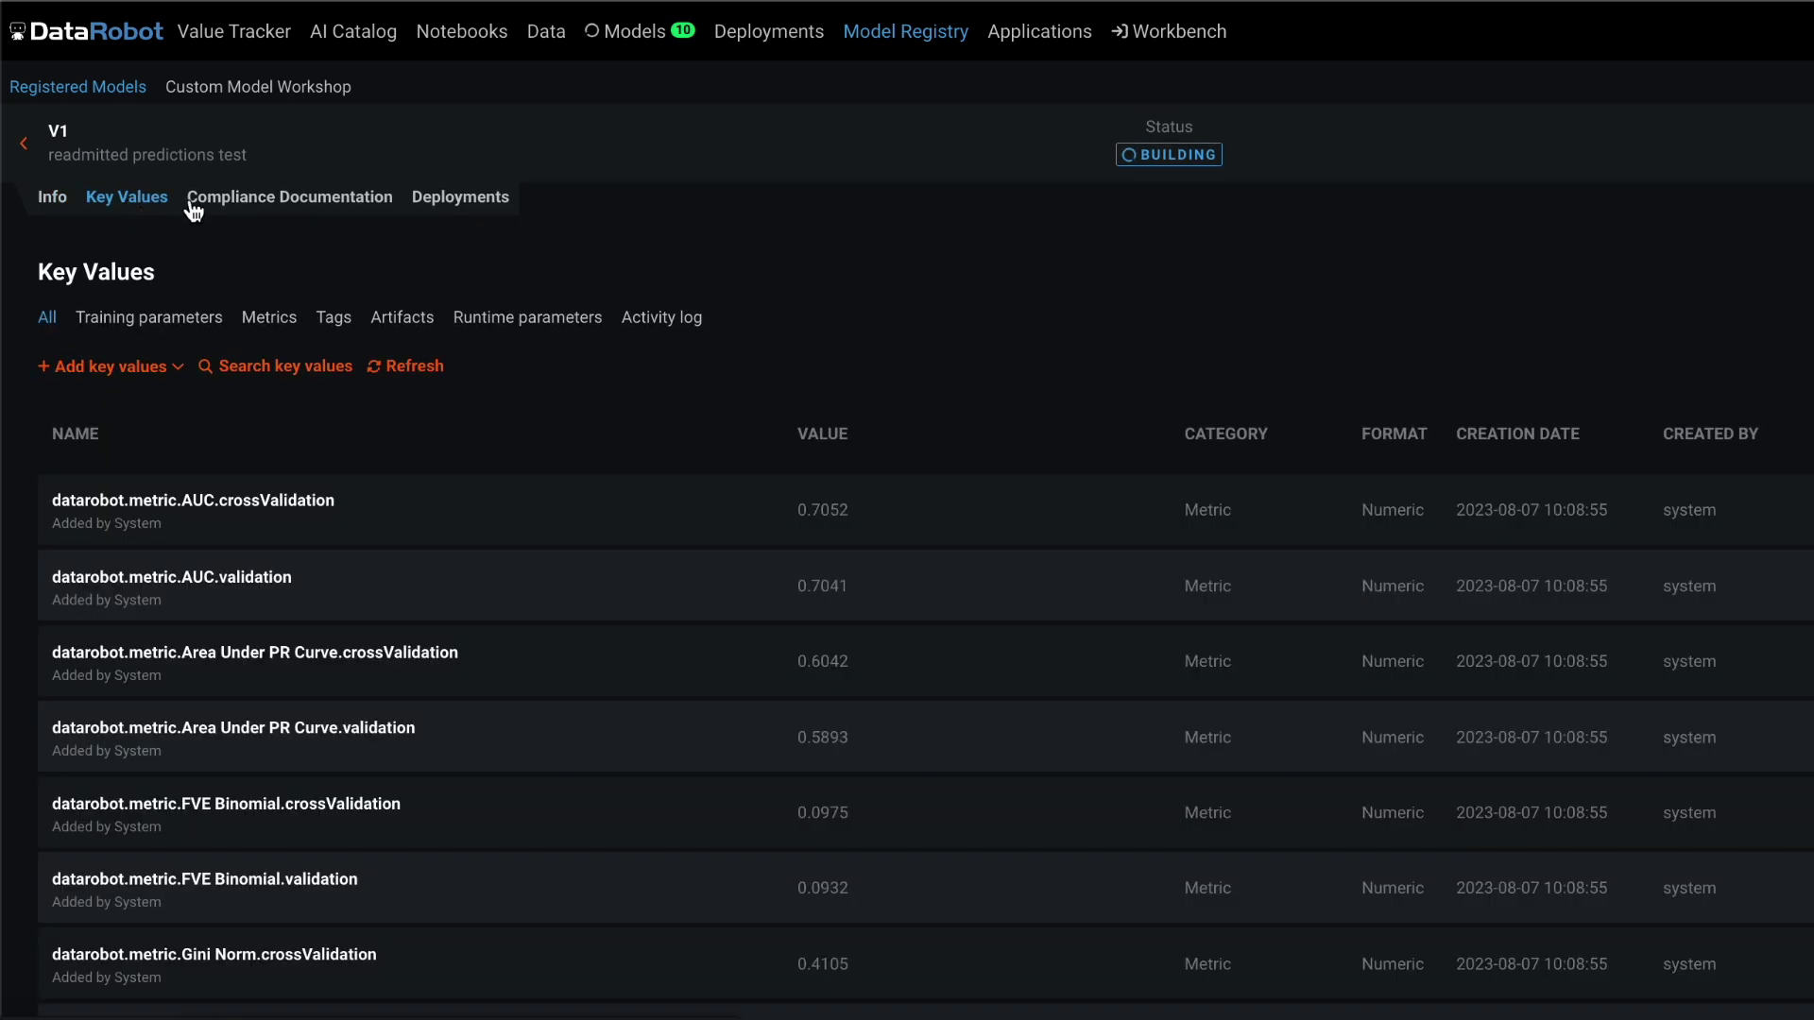
{"action": "left_click", "coordinate": [261, 203]}
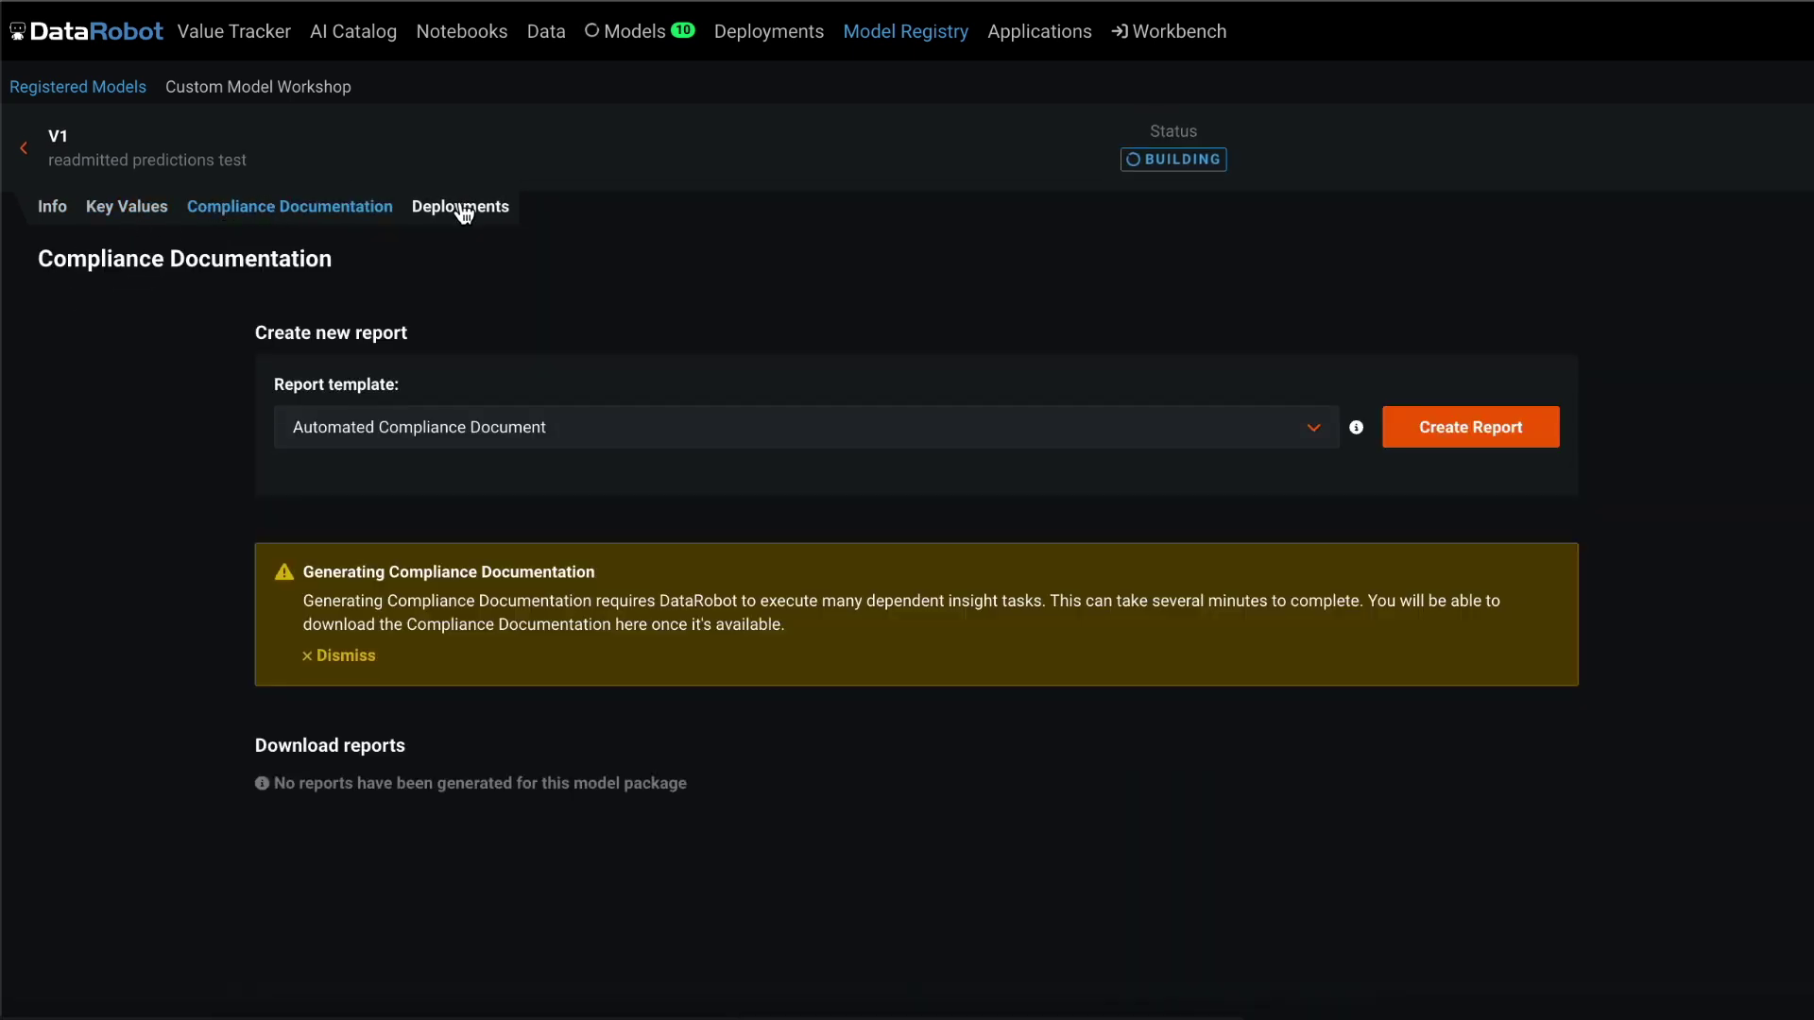
{"action": "left_click", "coordinate": [462, 209]}
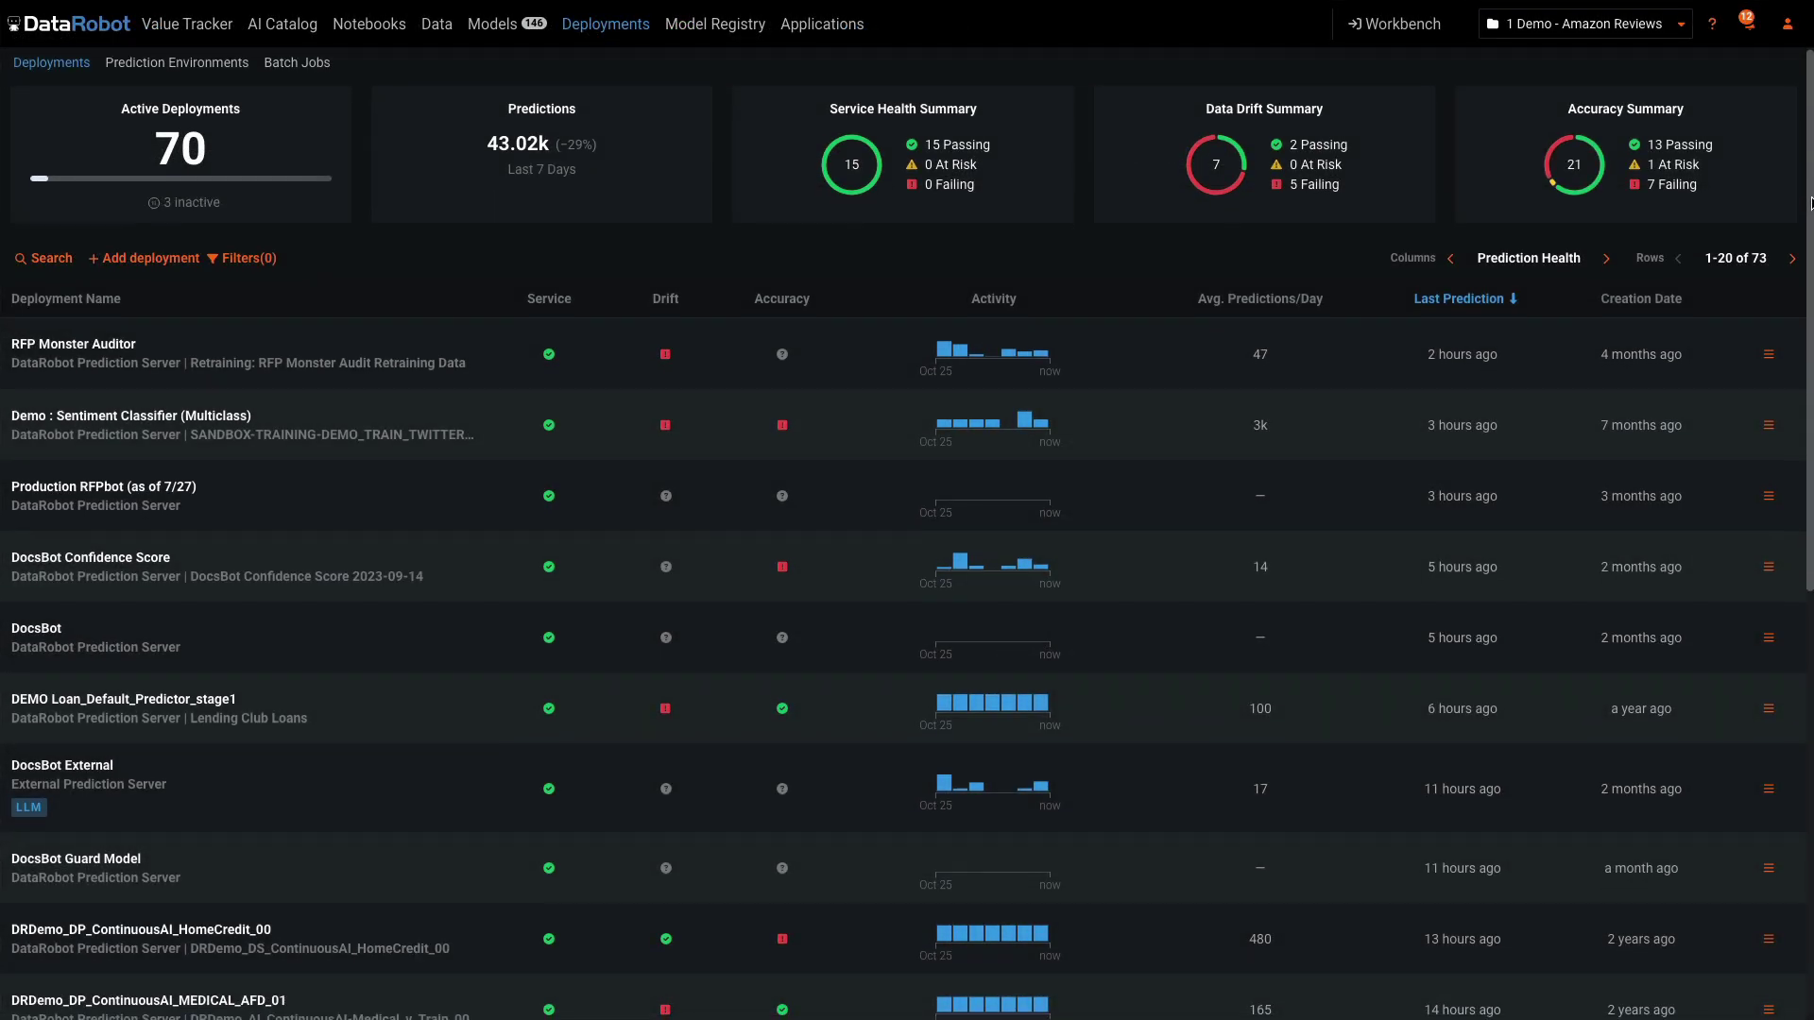
{"action": "left_click_drag", "start_coordinate": [1811, 203], "coordinate": [1785, 418]}
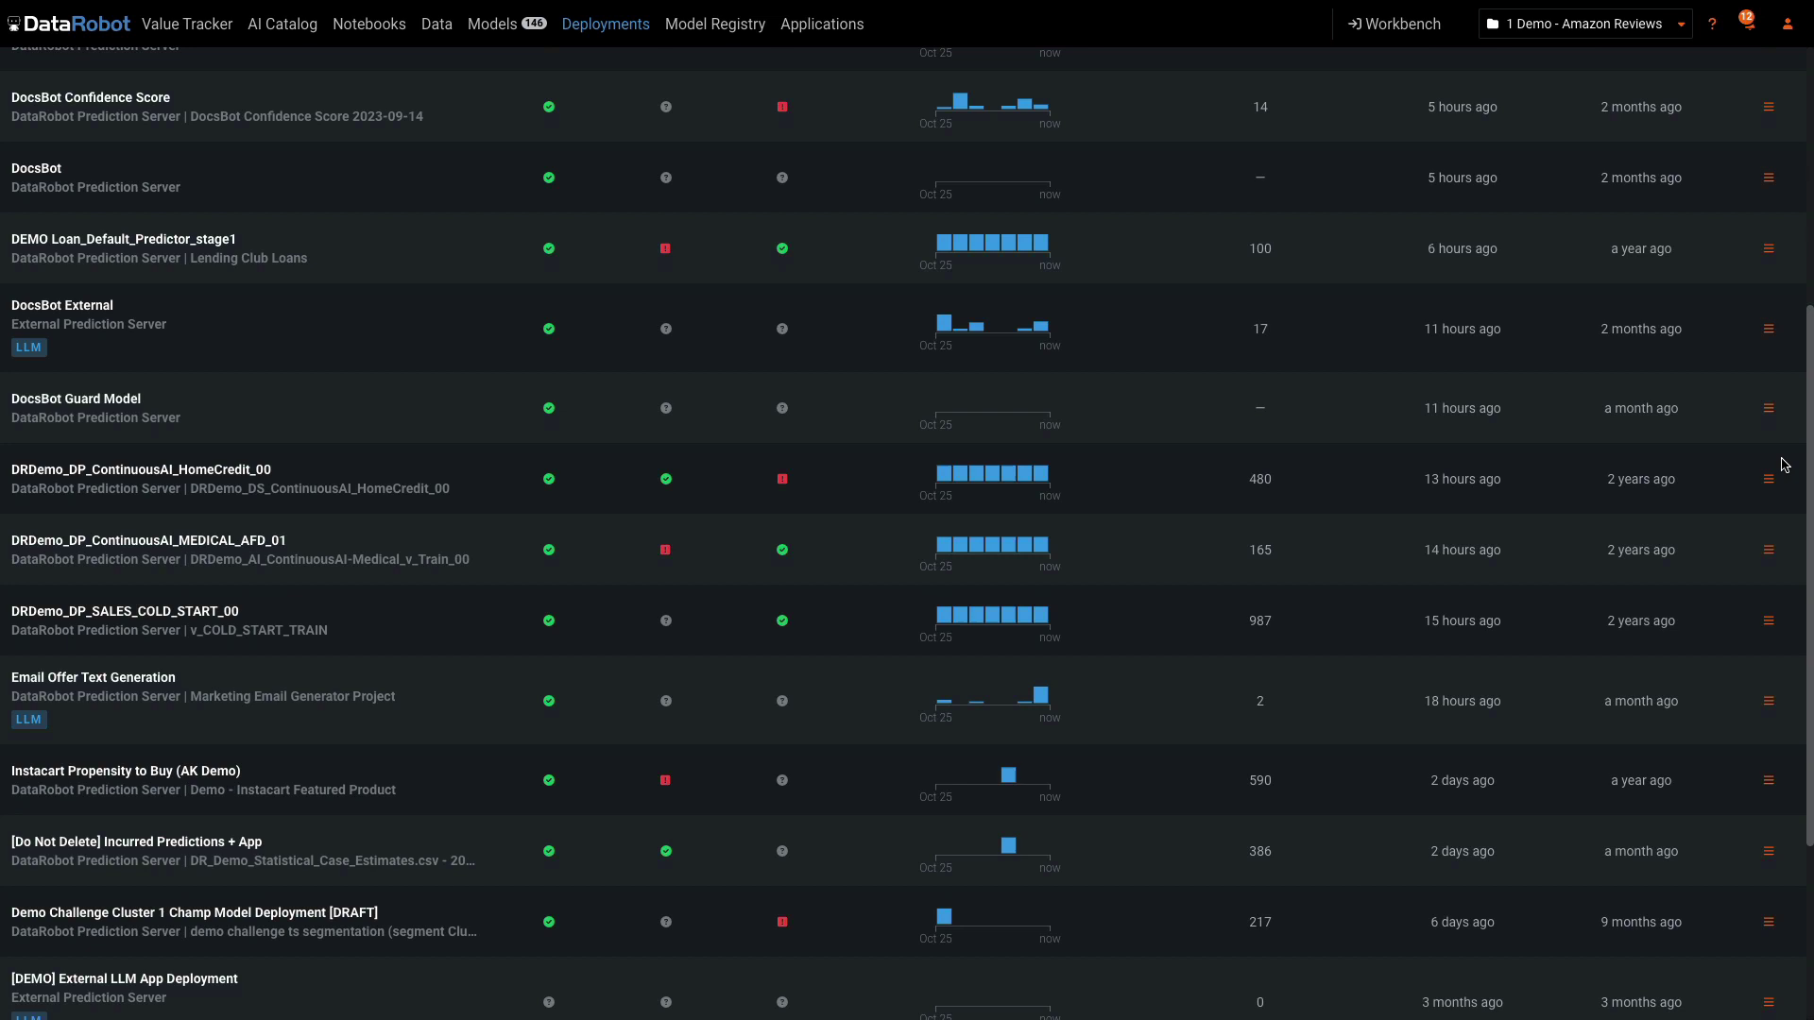
{"action": "scroll", "coordinate": [1784, 464], "scroll_direction": "down", "scroll_amount": 3}
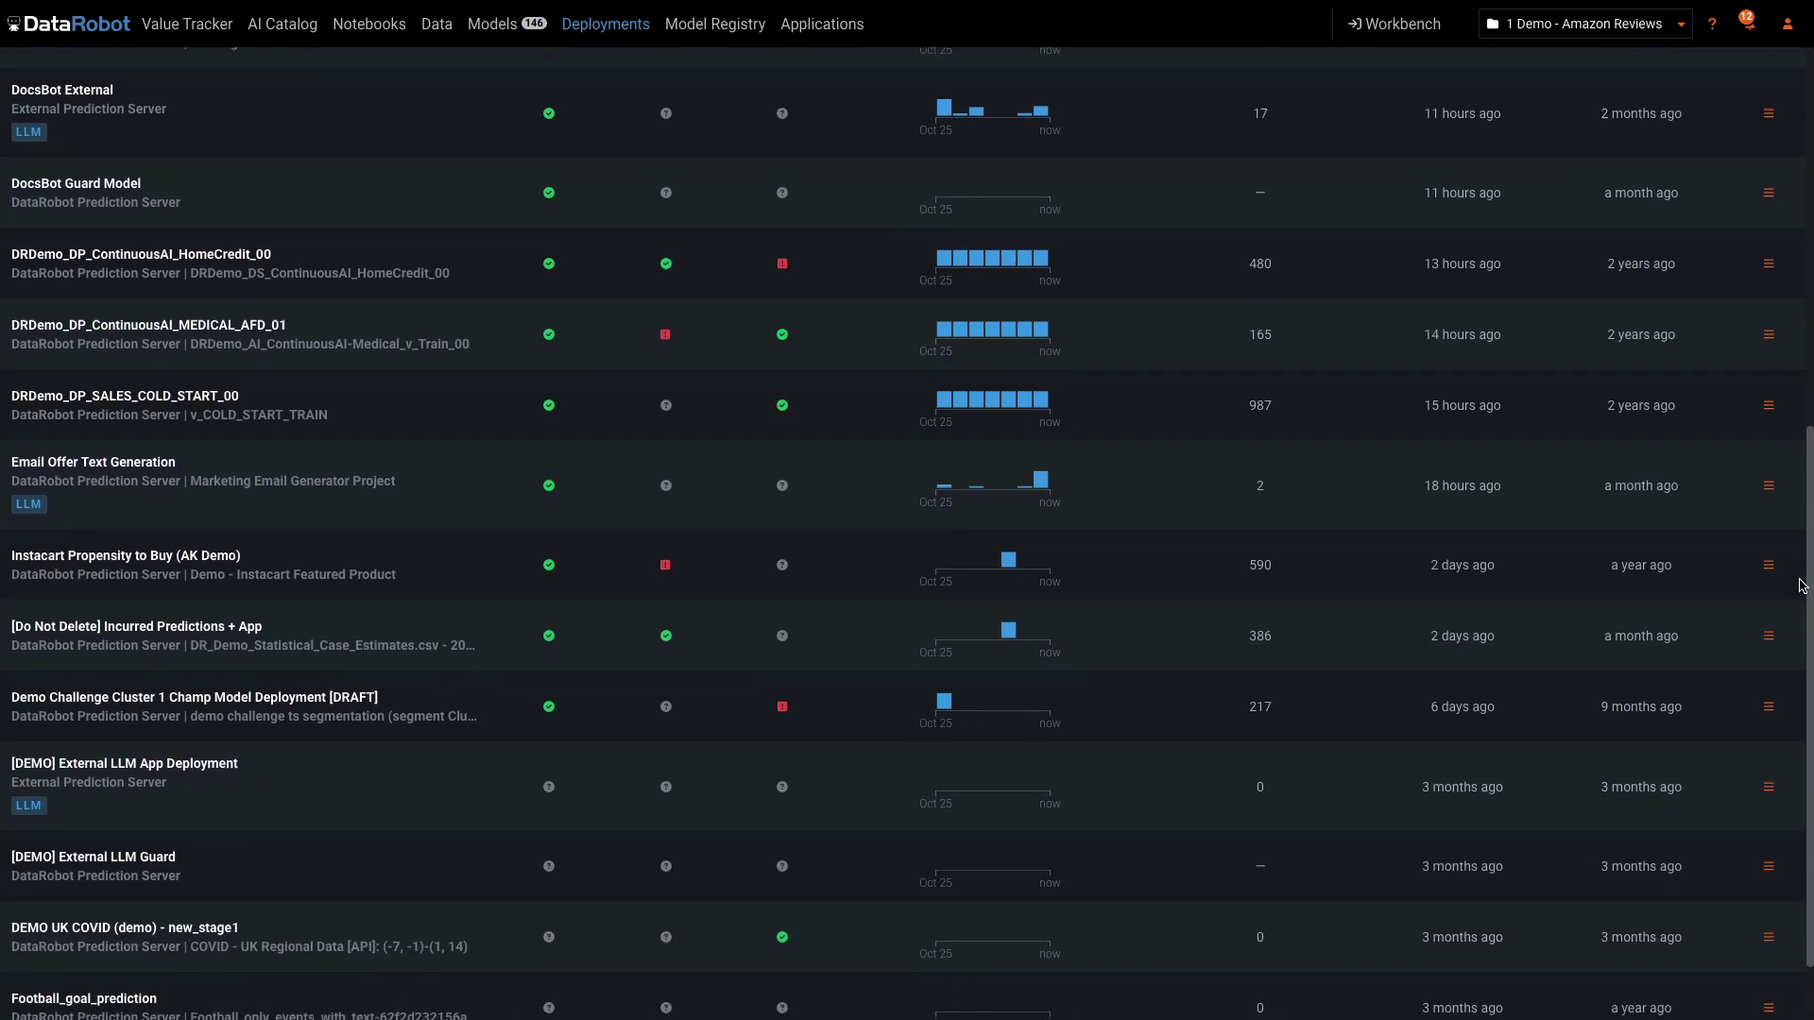
{"action": "scroll", "coordinate": [1803, 586], "scroll_direction": "down", "scroll_amount": 1}
{"action": "scroll", "coordinate": [1804, 643], "scroll_direction": "up", "scroll_amount": 6}
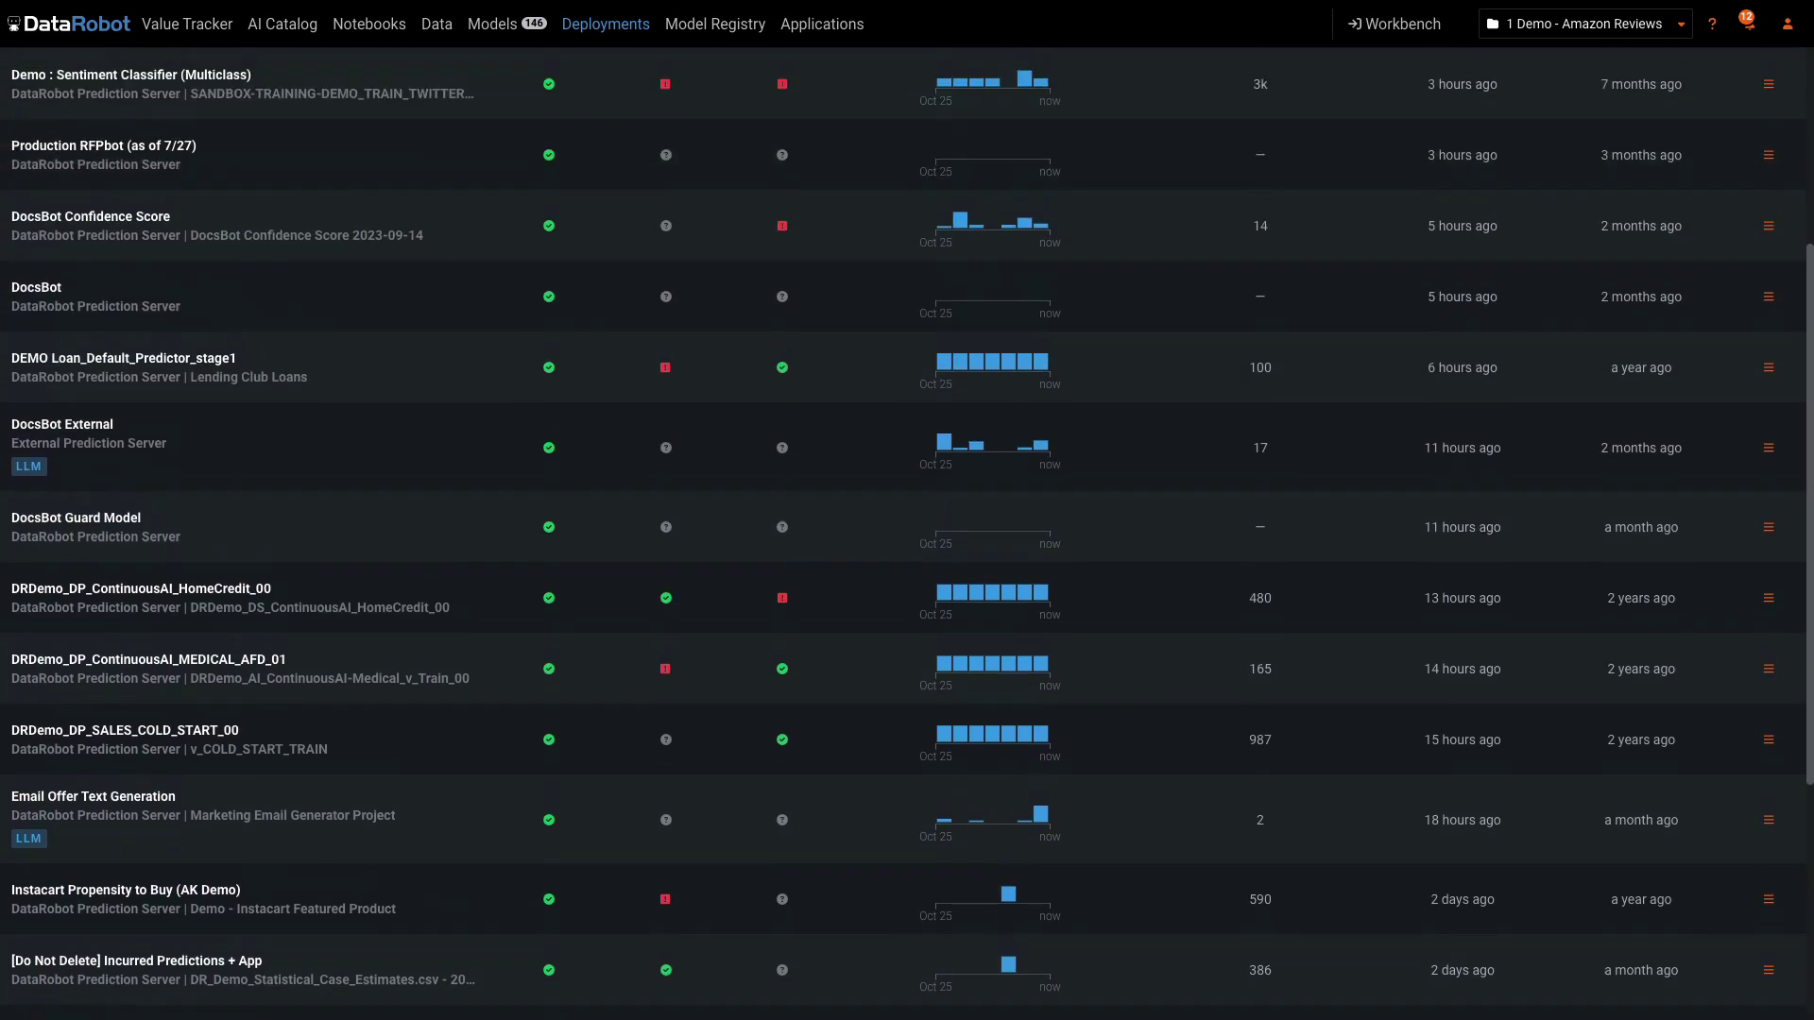
{"action": "scroll", "coordinate": [1804, 643], "scroll_direction": "up", "scroll_amount": 5}
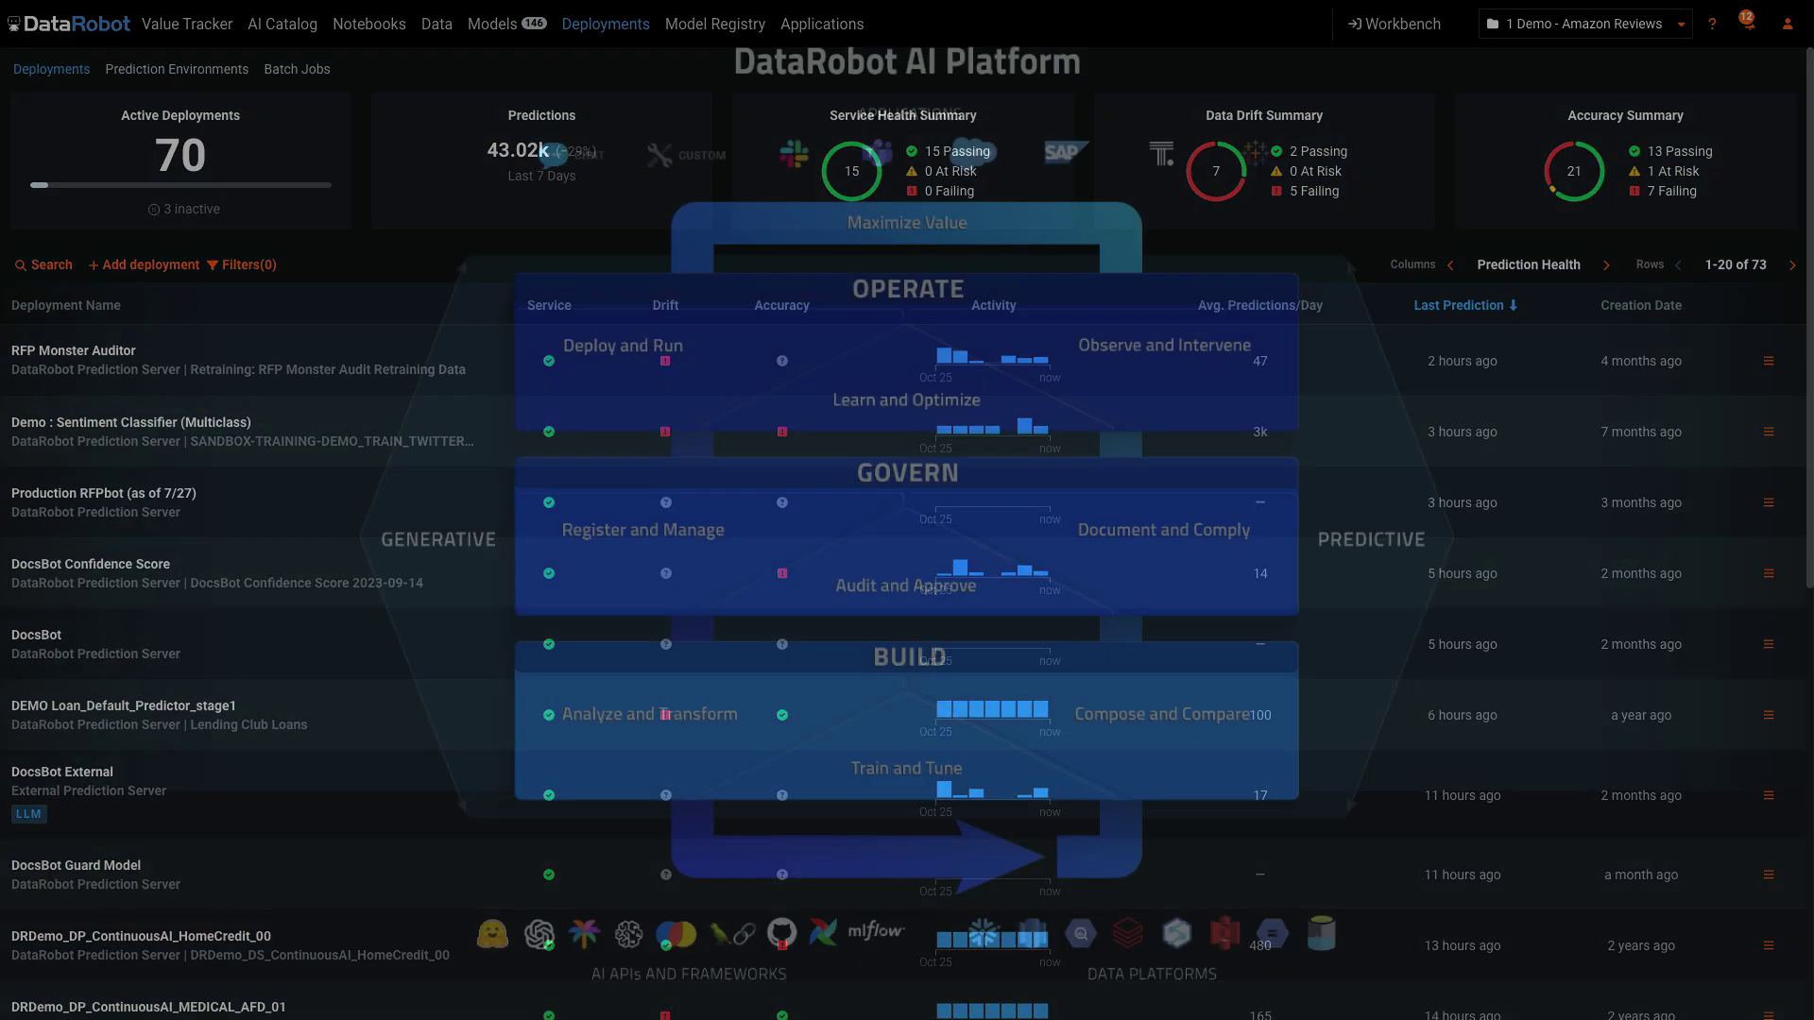